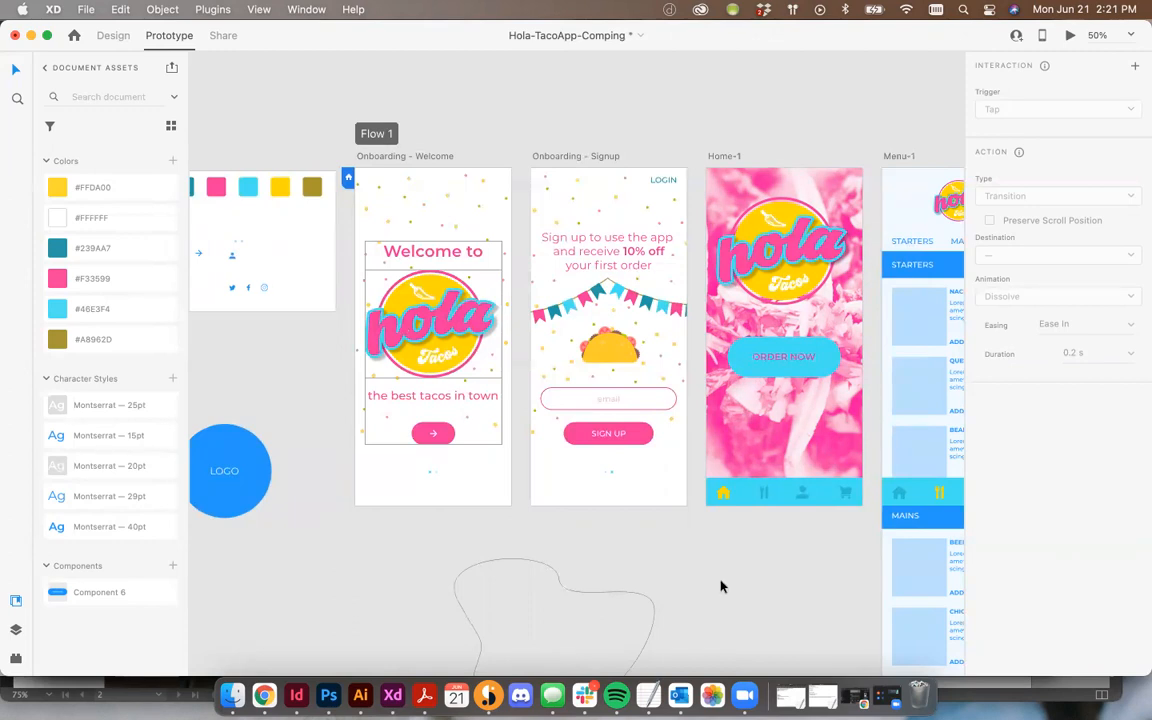
Step: Switch to Illustrator and select the hola tacos logo artwork in Hola-Branding.ai to copy it
click(360, 695)
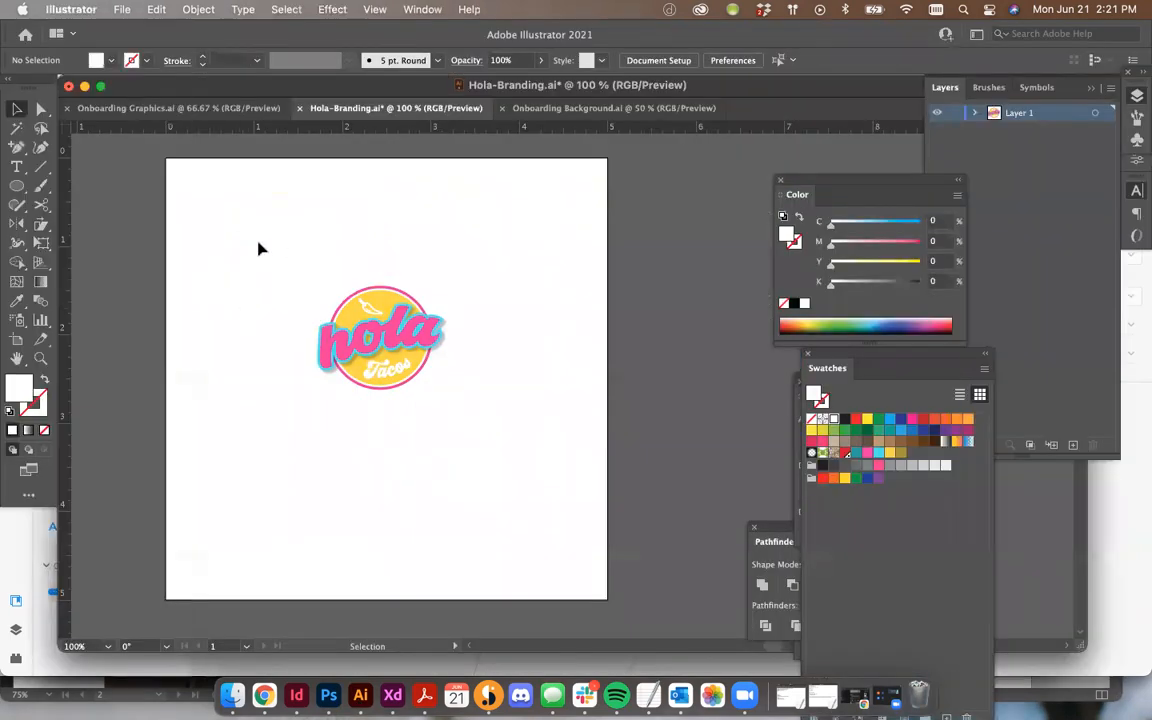
drag(224, 231, 509, 465)
click(508, 466)
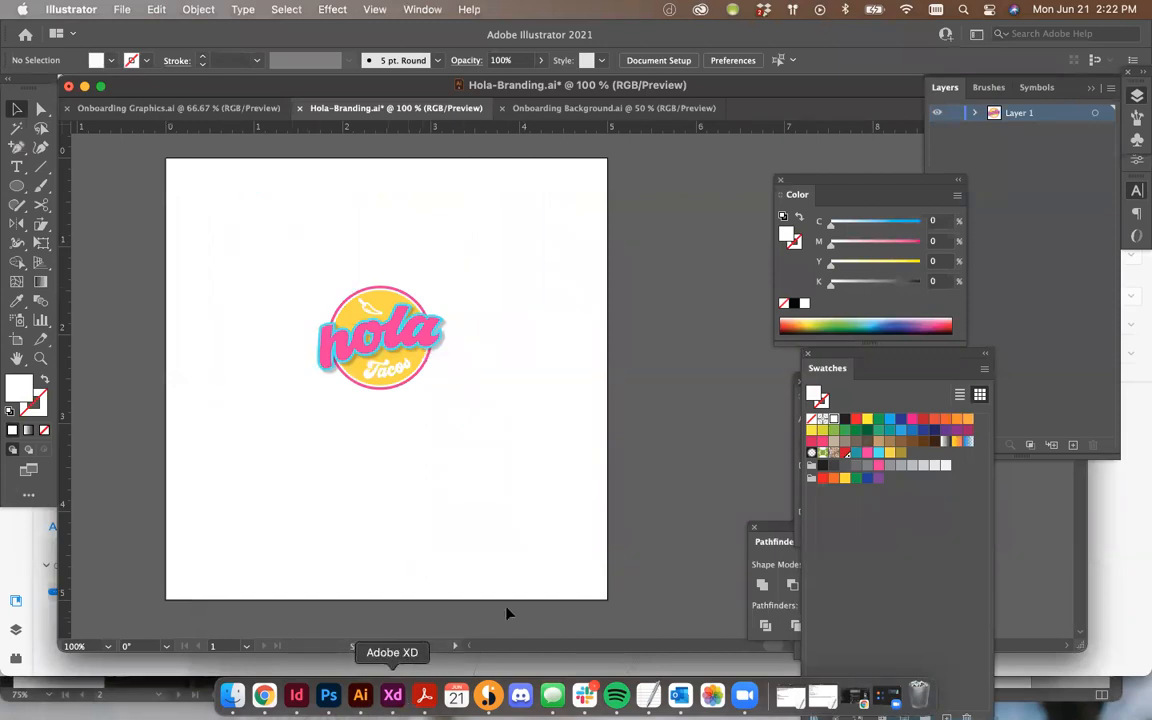
drag(275, 264, 503, 453)
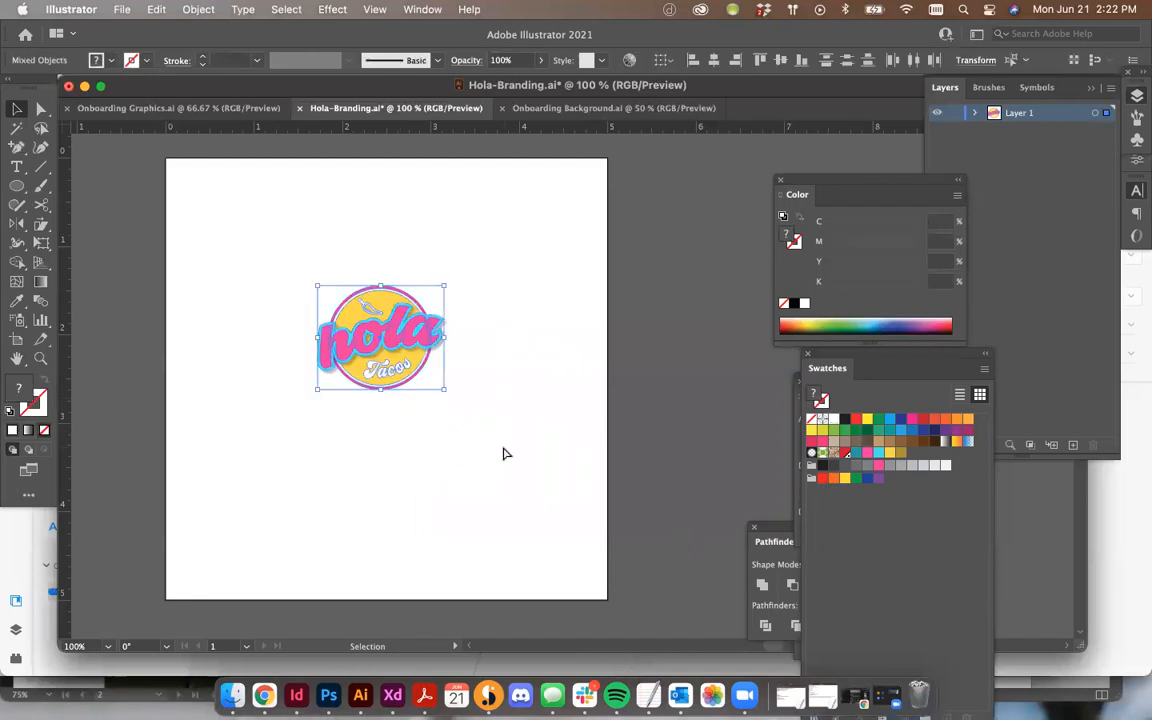
Step: Switch back to XD and bring up the Hola-TacoApp-Comping-v02 document window
click(396, 697)
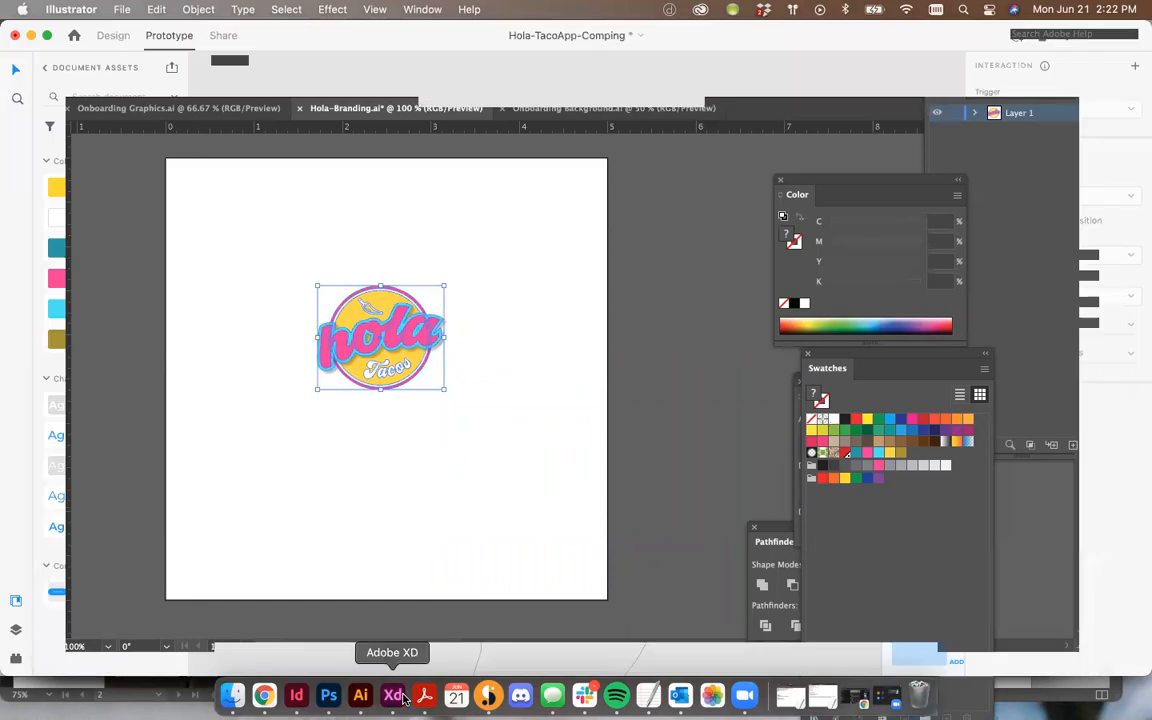
click(328, 9)
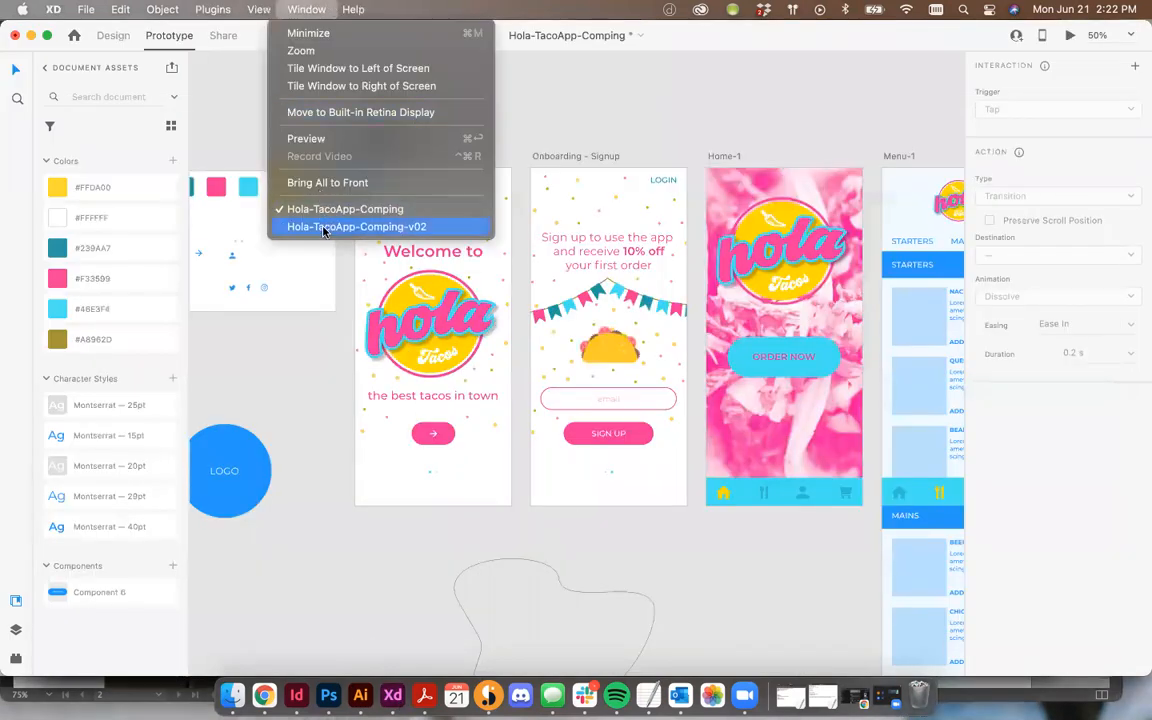
click(289, 203)
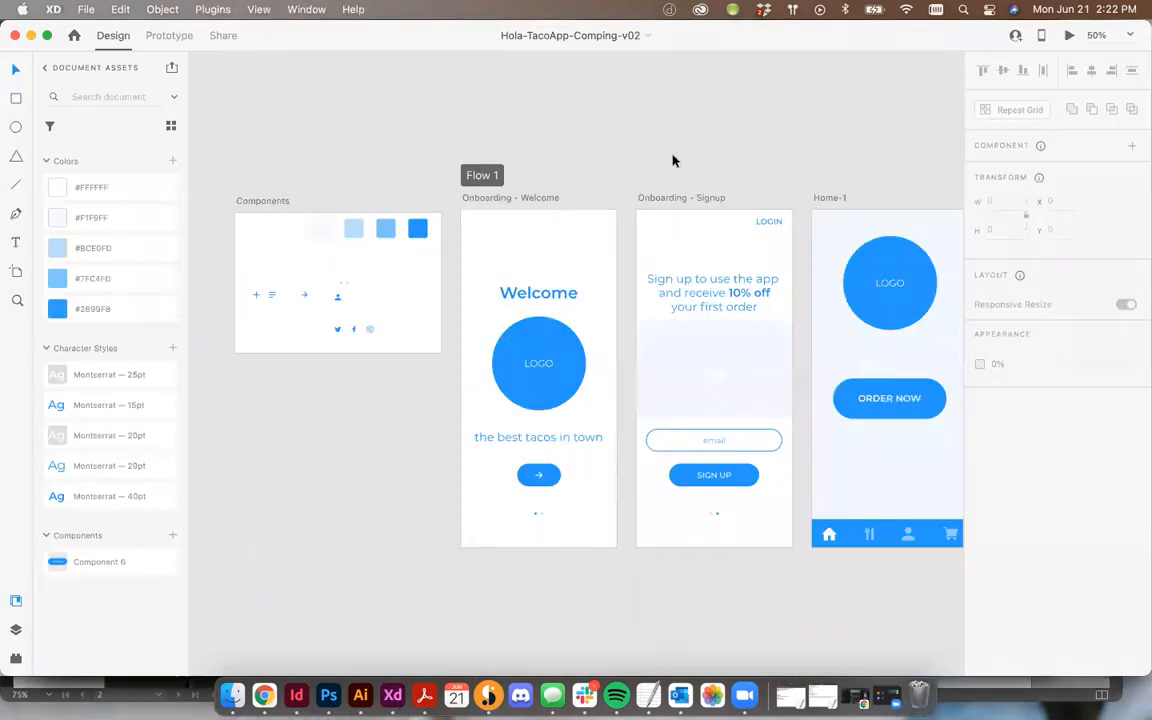
Step: Paste the logo onto the Onboarding - Welcome screen at about 329 × 259, replacing the LOGO placeholder circle
key(super+v)
mouse_move(553, 347)
mouse_down()
mouse_move(491, 296)
mouse_move(535, 351)
mouse_up()
drag(582, 399, 602, 426)
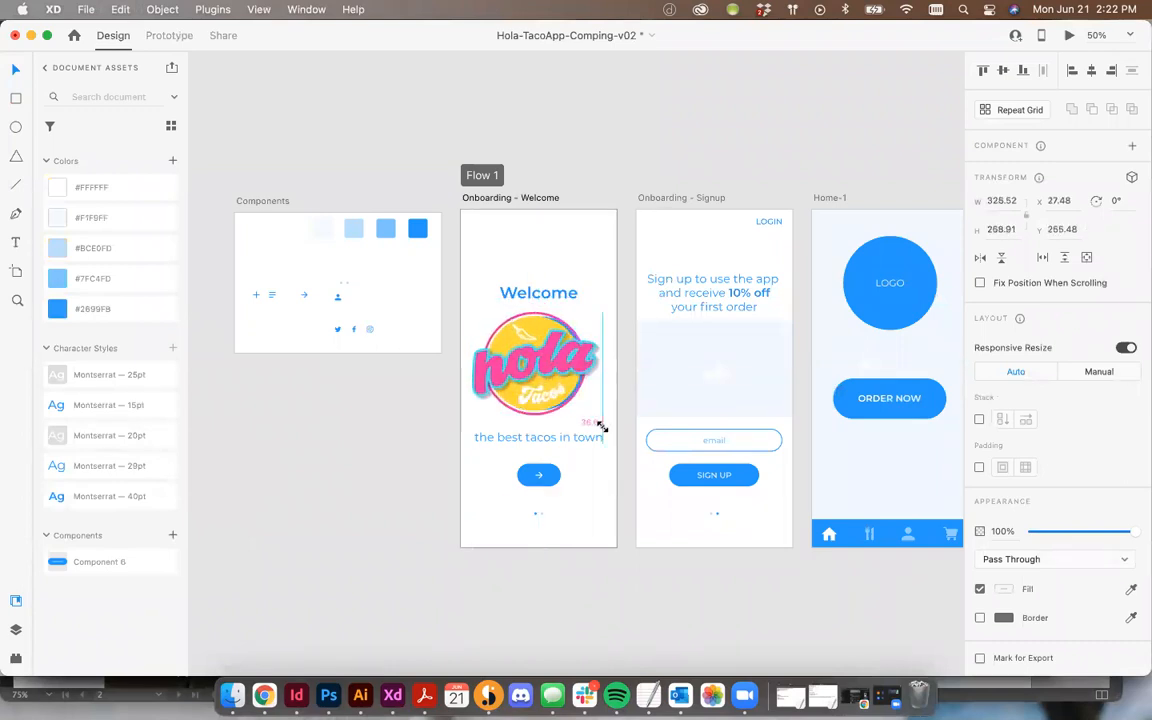
drag(557, 341, 557, 348)
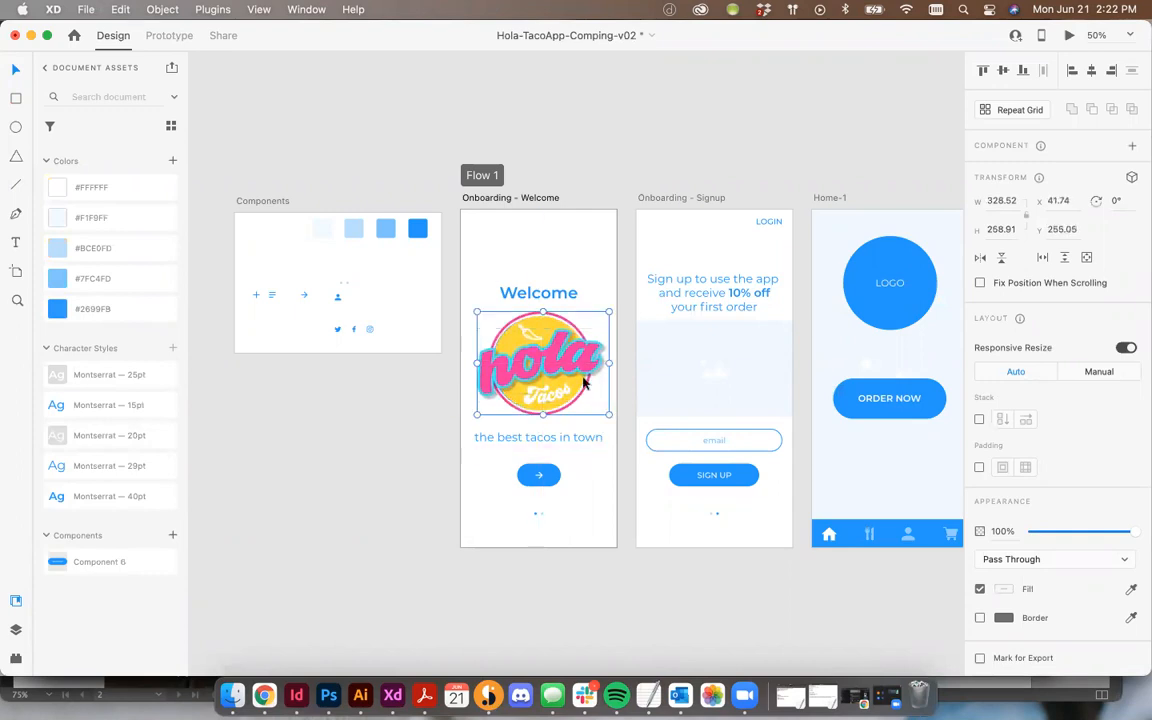
key(Delete)
click(563, 363)
key(Delete)
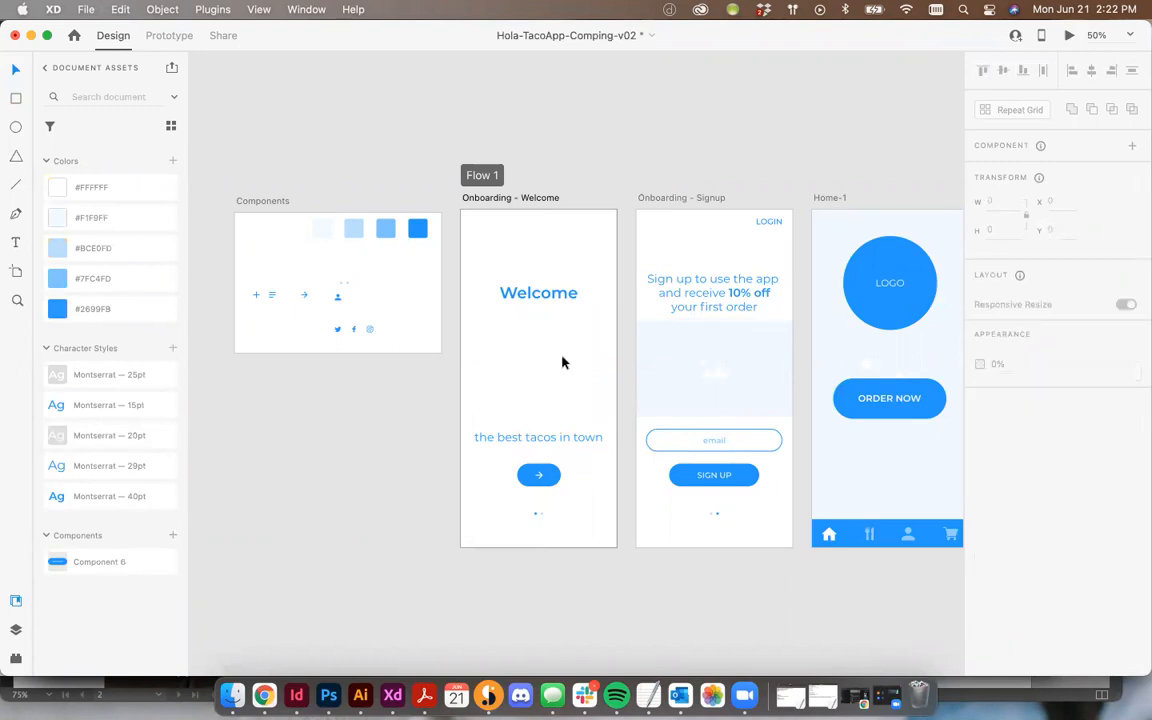
key(ctrl+v)
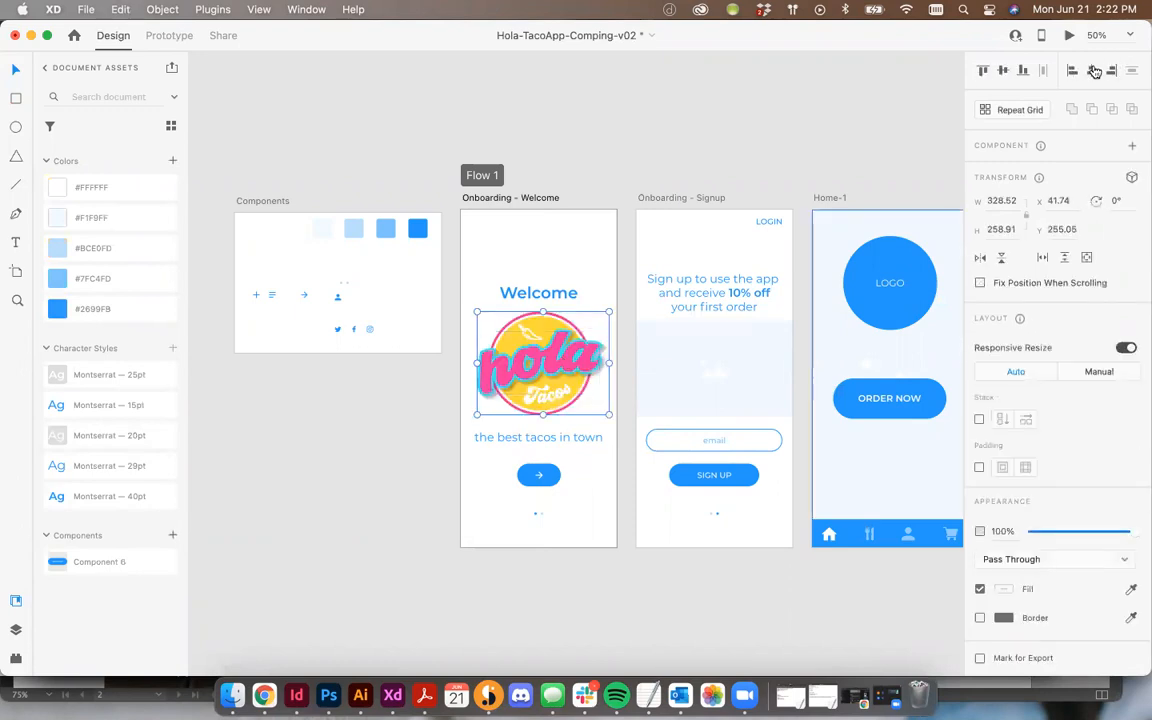
click(841, 147)
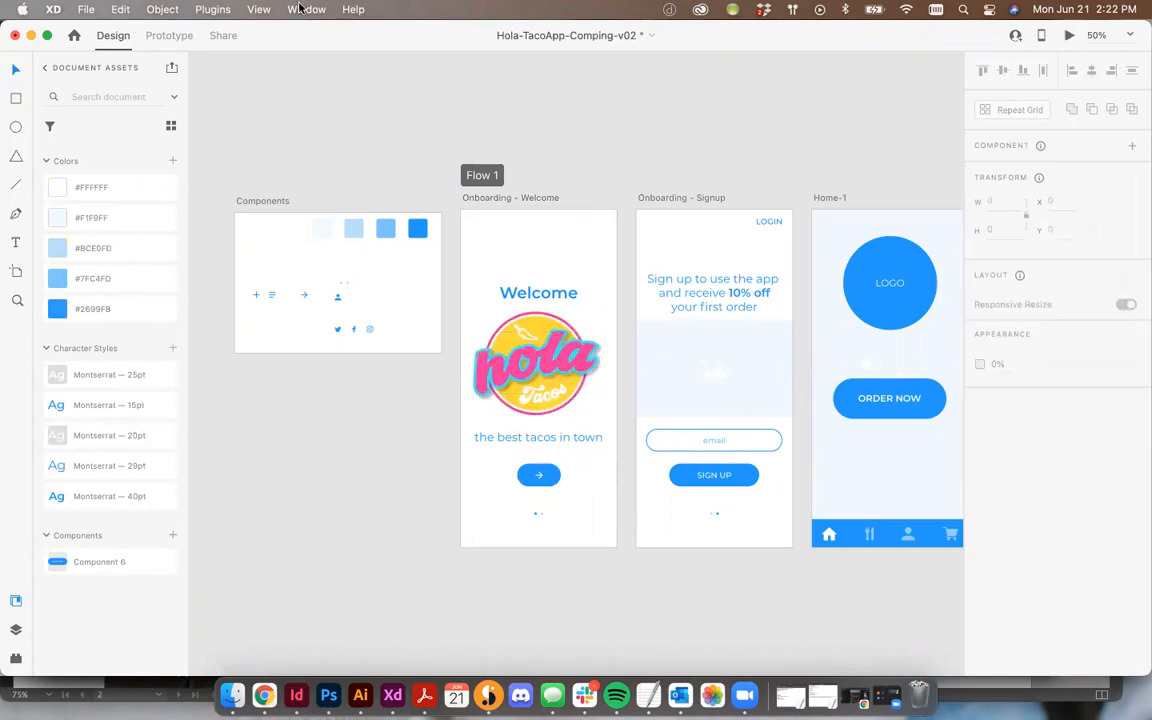
Step: Switch to the original Hola-TacoApp-Comping document, copy its color swatches from the Components board, and return to v02
click(306, 9)
click(320, 209)
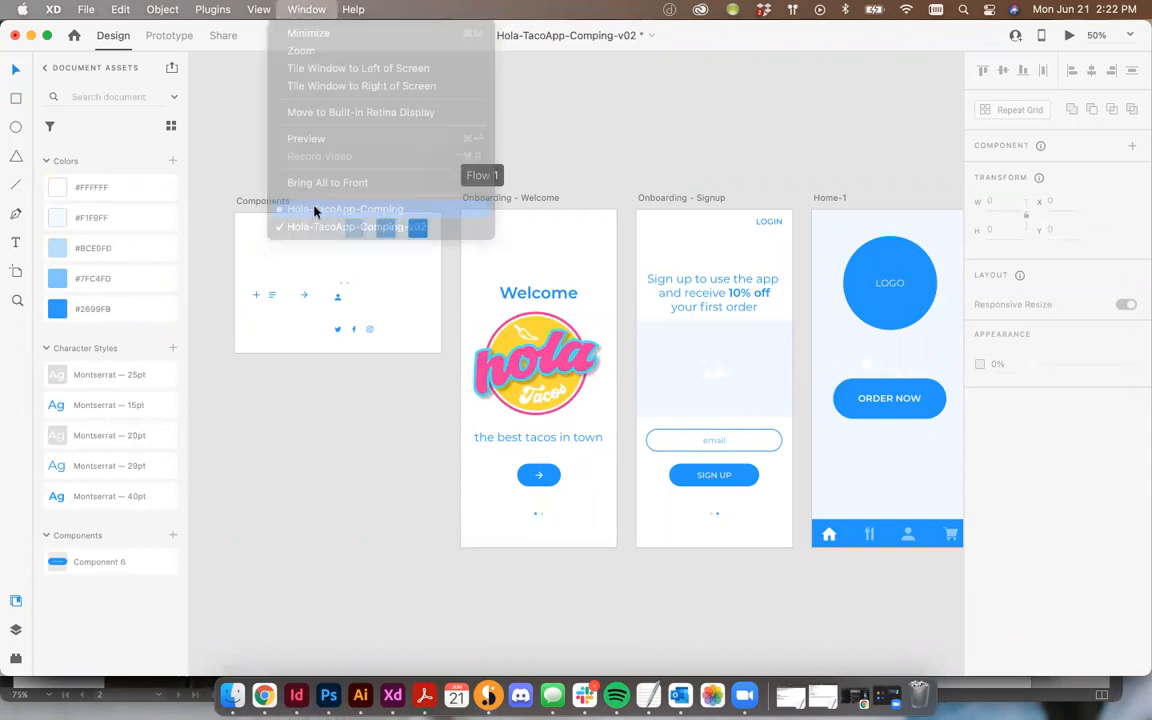
scroll(254, 195, left, 3)
click(440, 199)
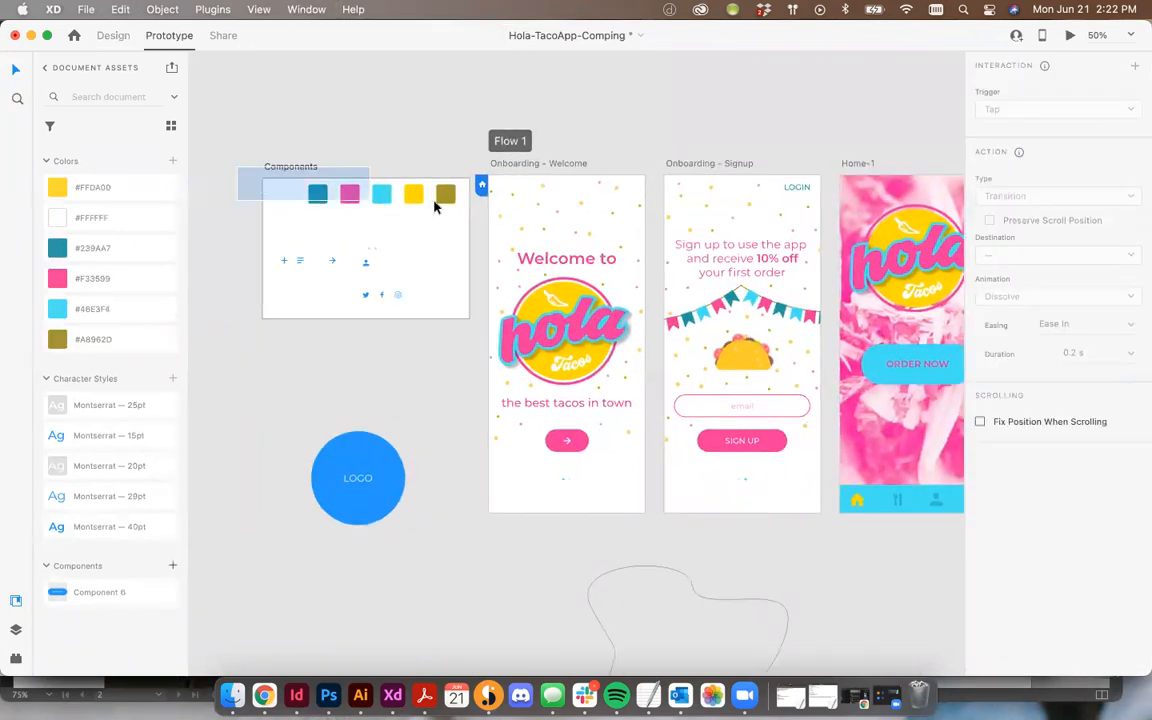
click(306, 9)
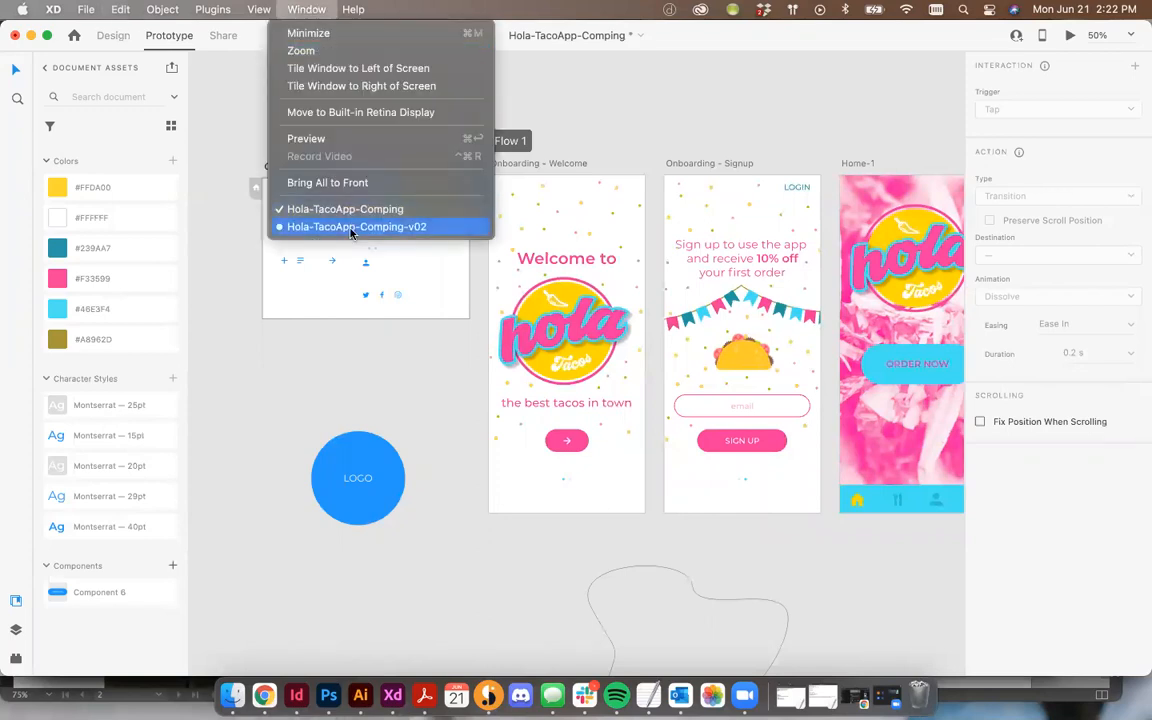
click(352, 228)
Step: Replace the blue swatches on the v02 Components board with the pasted brand color swatches
drag(234, 205, 417, 254)
click(404, 249)
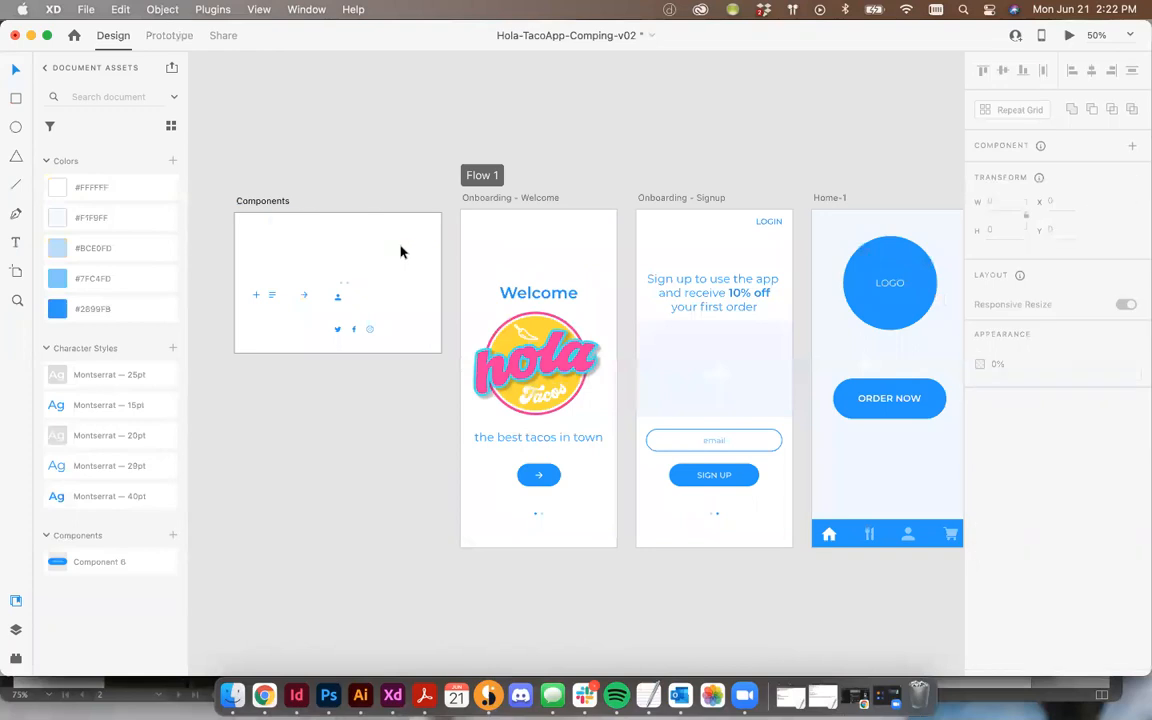
click(319, 237)
click(355, 158)
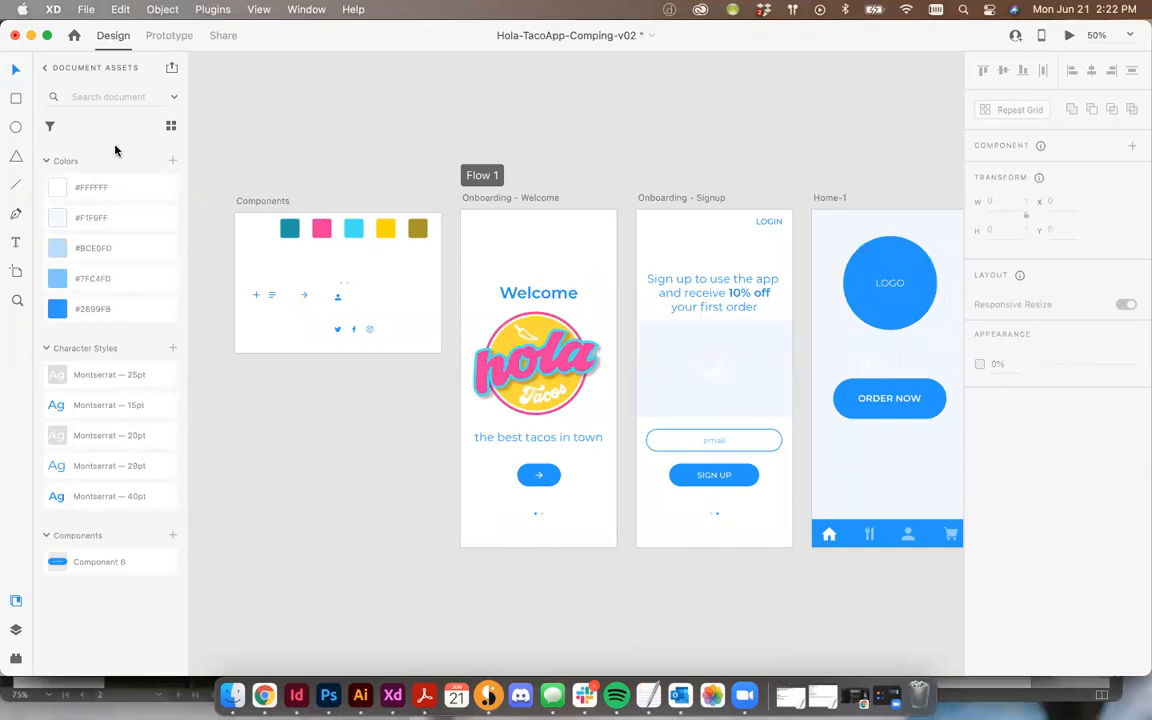
Step: Delete all five existing blue colors from the document assets
click(110, 189)
shift+click(134, 309)
right_click(121, 219)
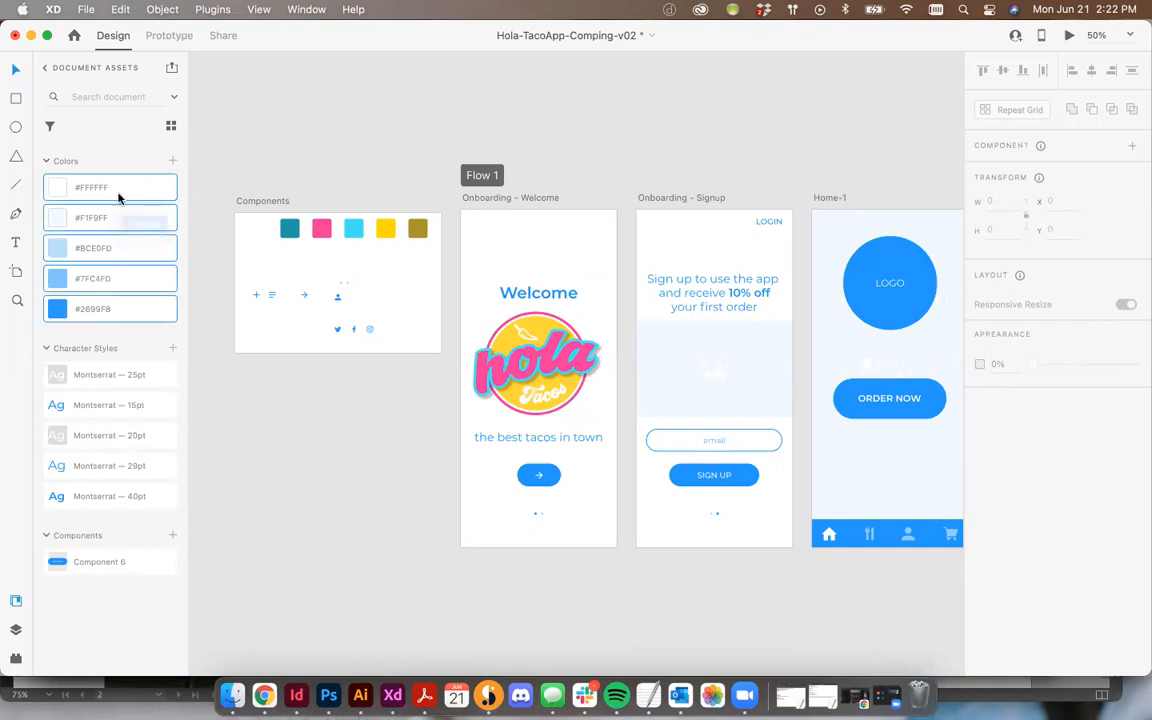
click(129, 198)
Step: Add the brand swatches from the Components board to the document assets as colors
drag(226, 212, 435, 238)
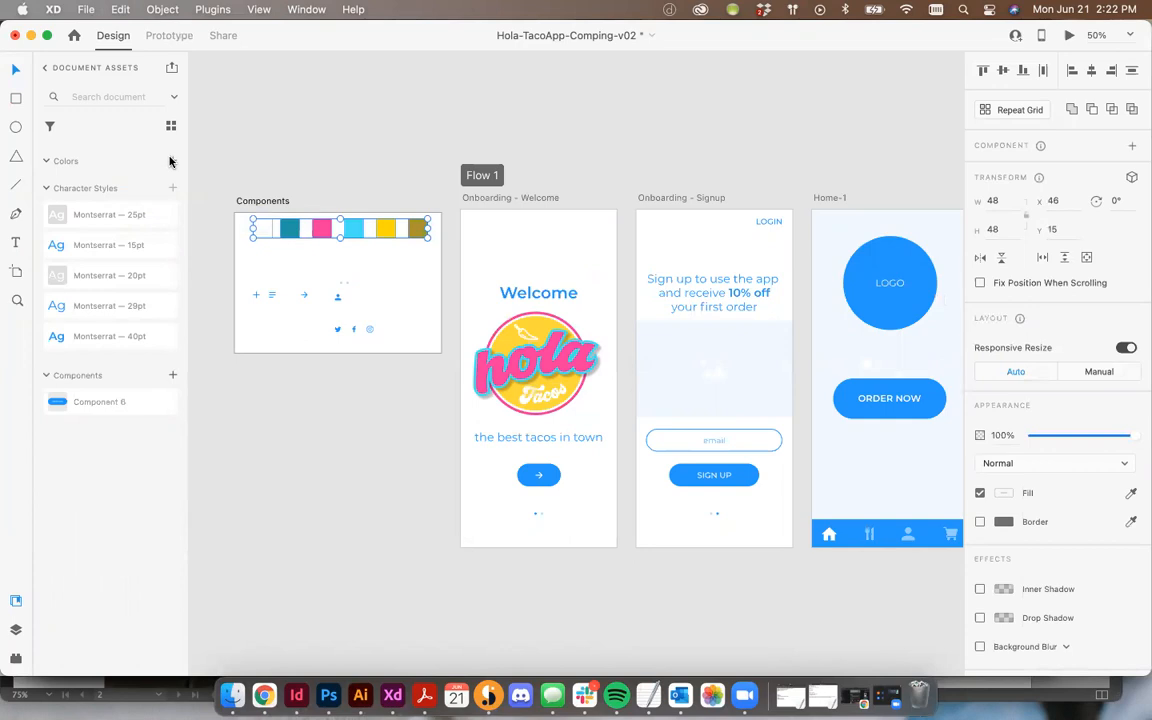
click(171, 160)
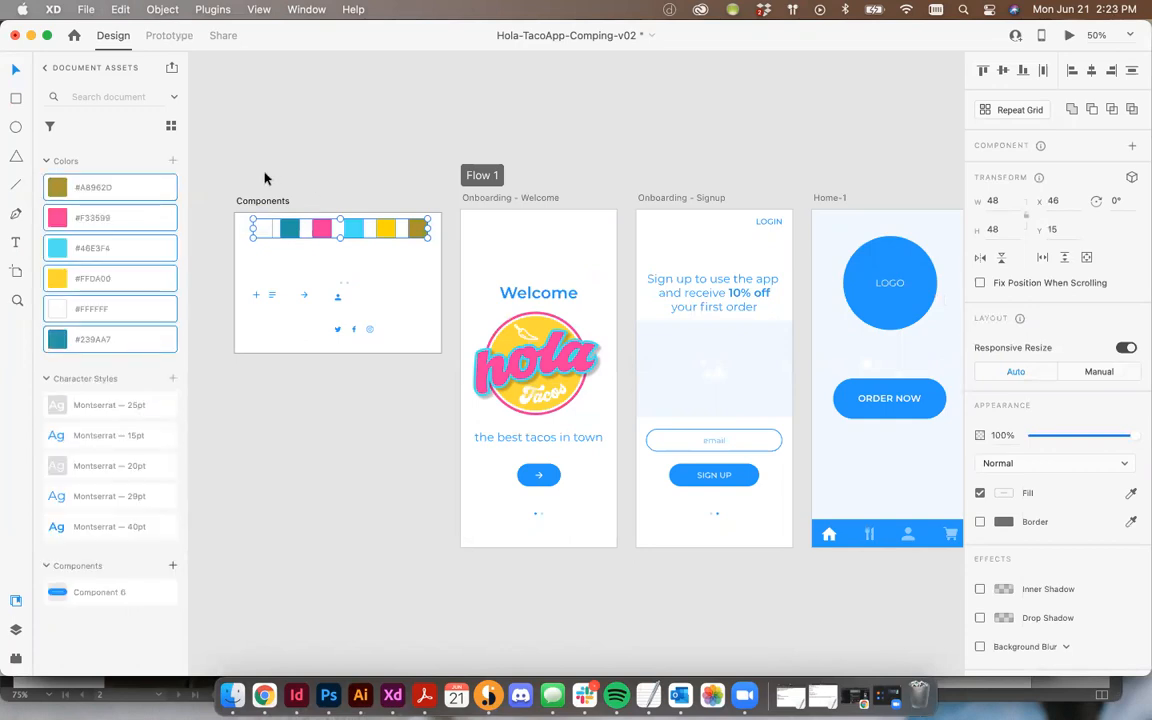
Step: Delete the brand swatches from the Components board
click(265, 178)
drag(247, 177, 419, 249)
key(Delete)
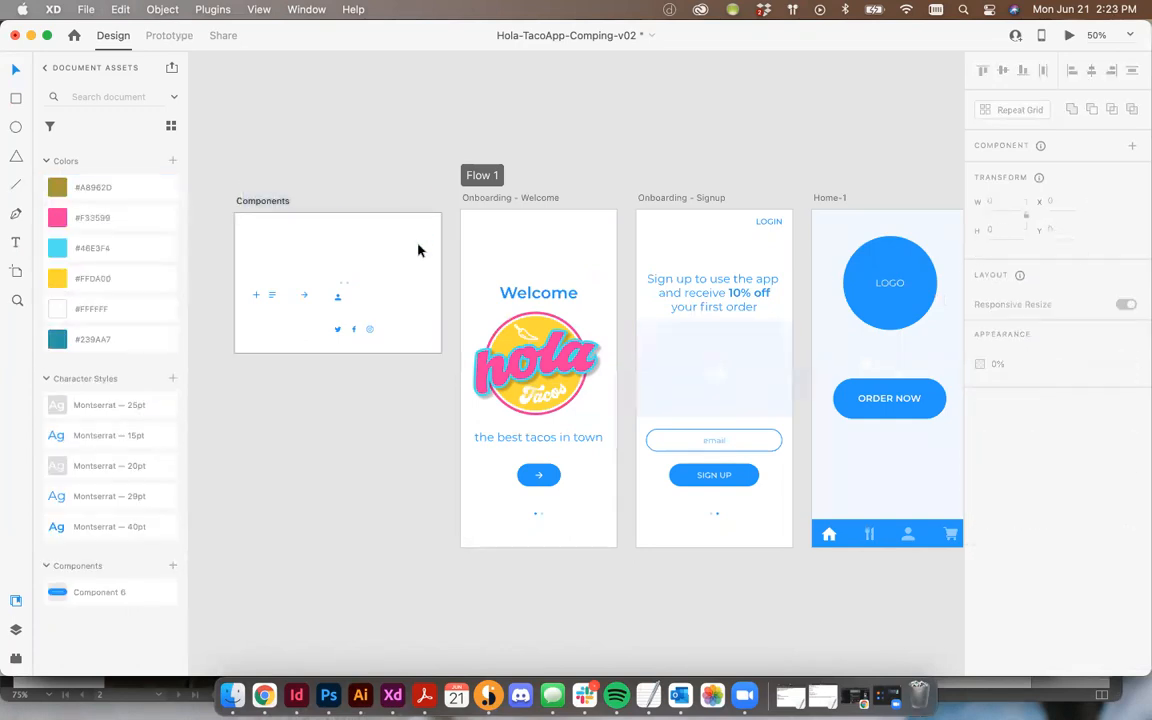
Step: Color the Welcome heading and the tagline with the pink #F33599 document color
click(530, 292)
click(94, 222)
click(535, 440)
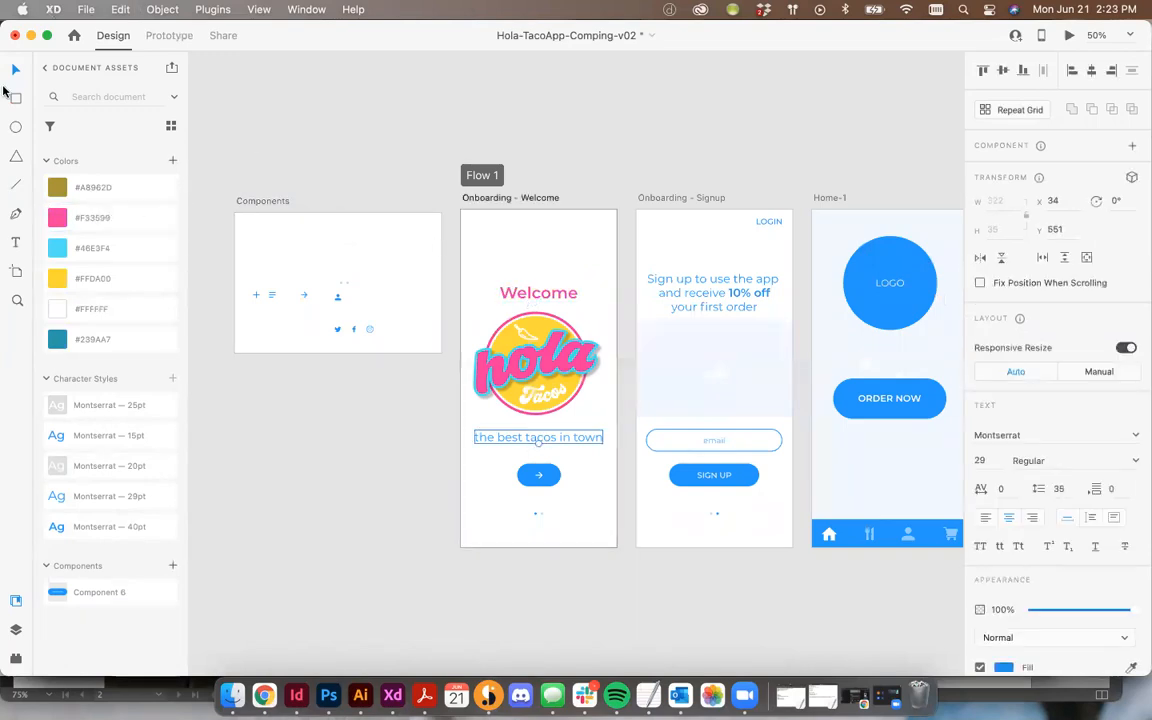
click(90, 222)
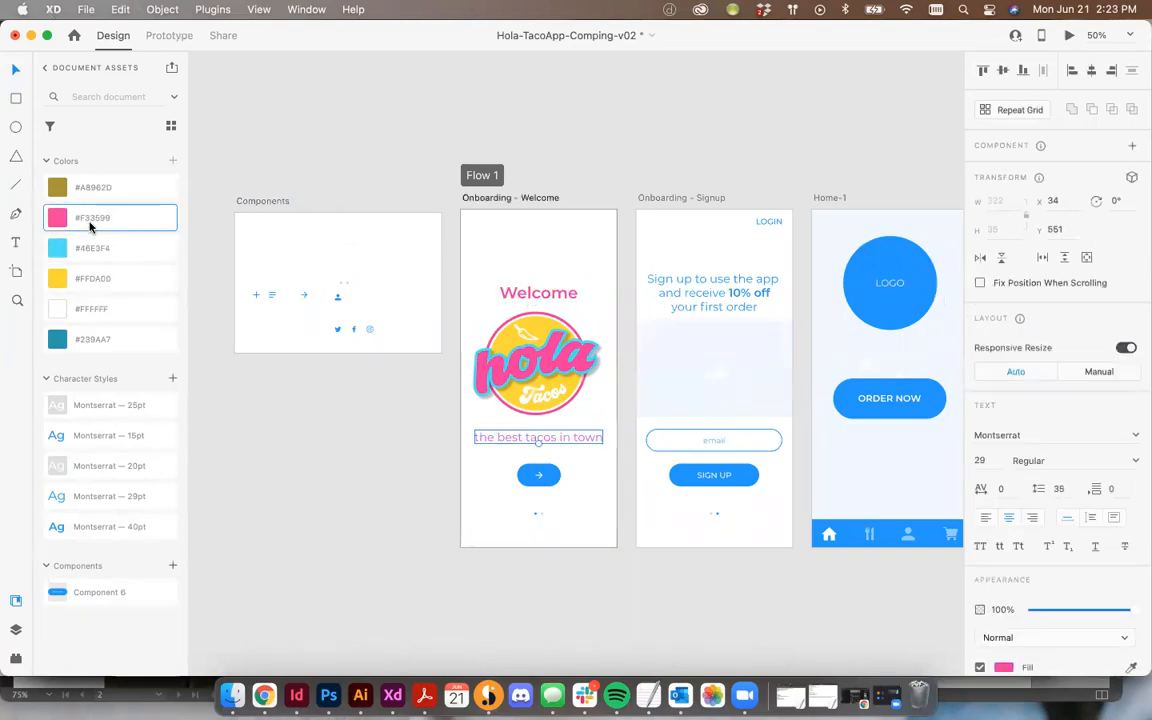
Step: Color the arrow button on the Welcome screen pink #F33599
click(558, 480)
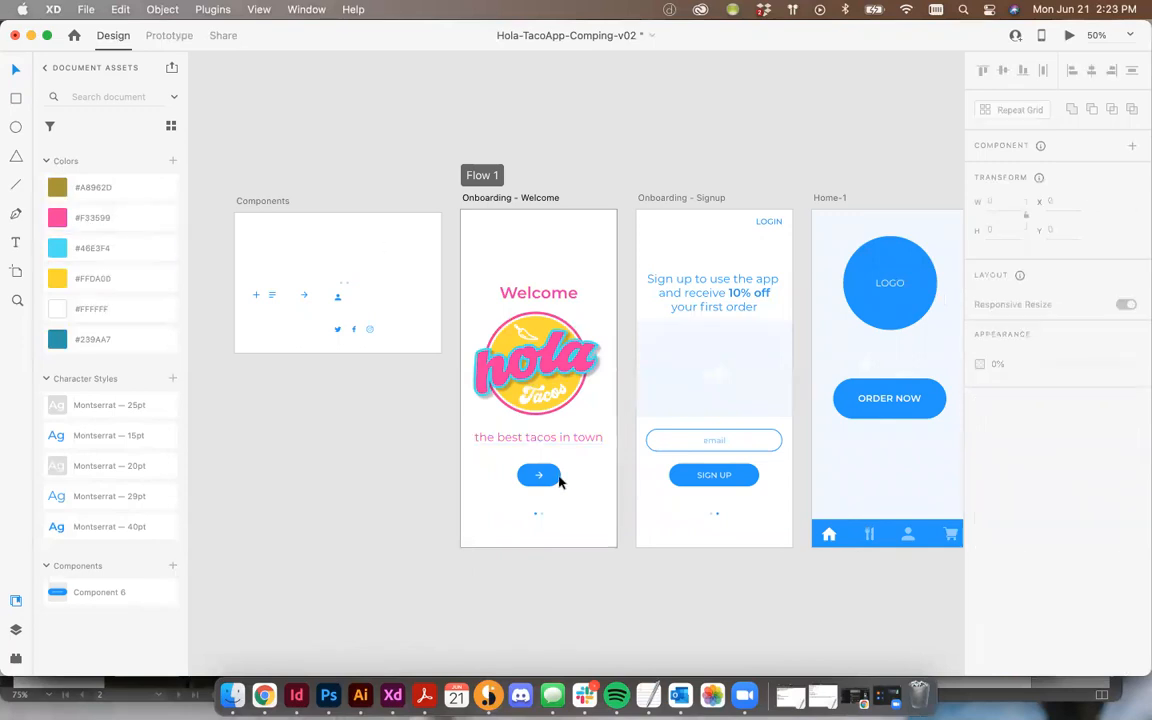
click(557, 479)
click(90, 217)
click(566, 523)
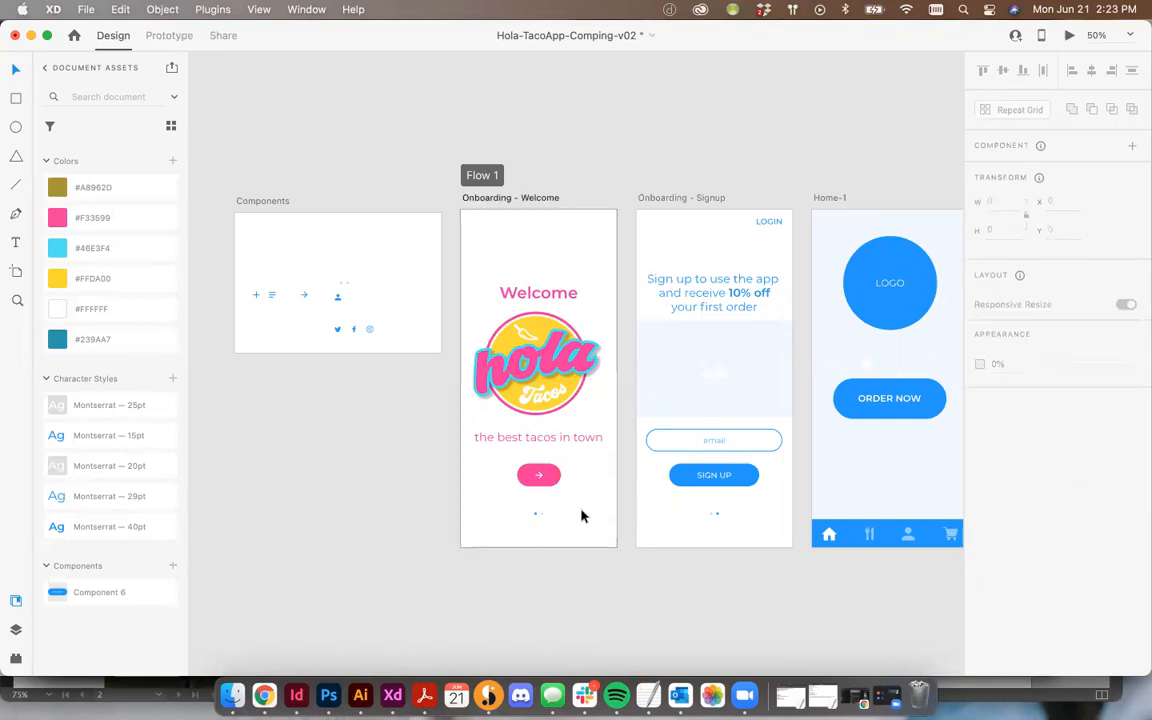
Step: Zoom in on the Welcome screen's page indicator and color its first dot cyan #46E3F4
scroll(583, 516, up, 10)
drag(432, 571, 470, 227)
click(505, 504)
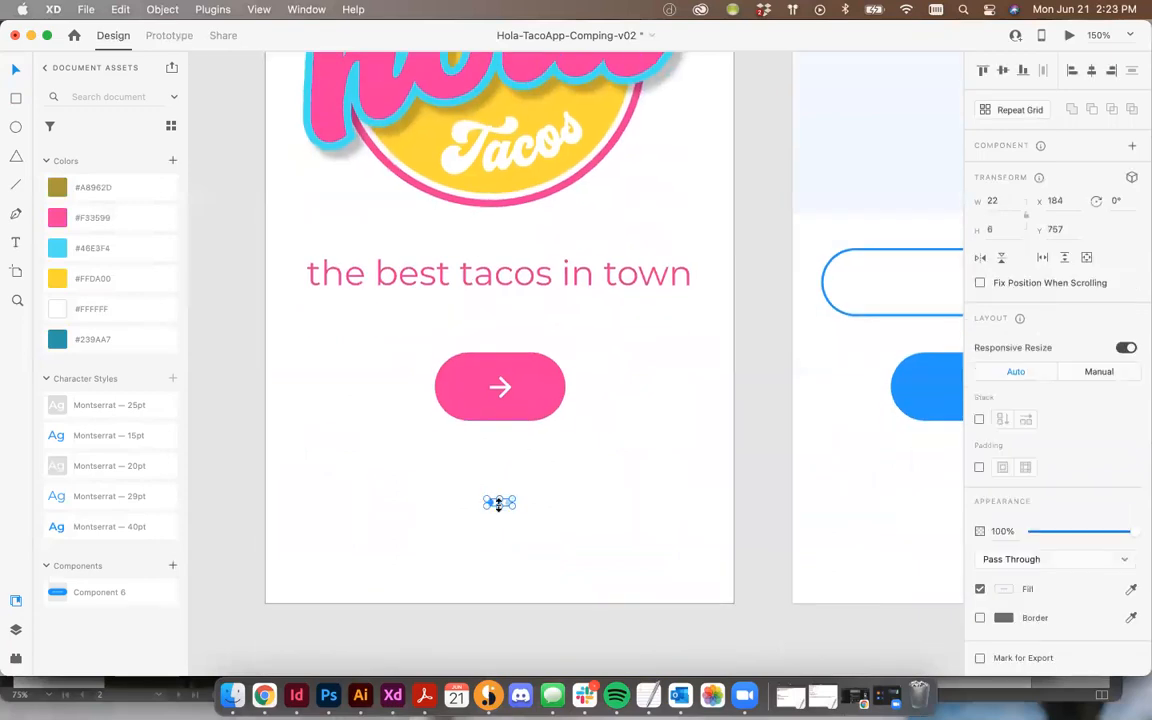
double_click(490, 502)
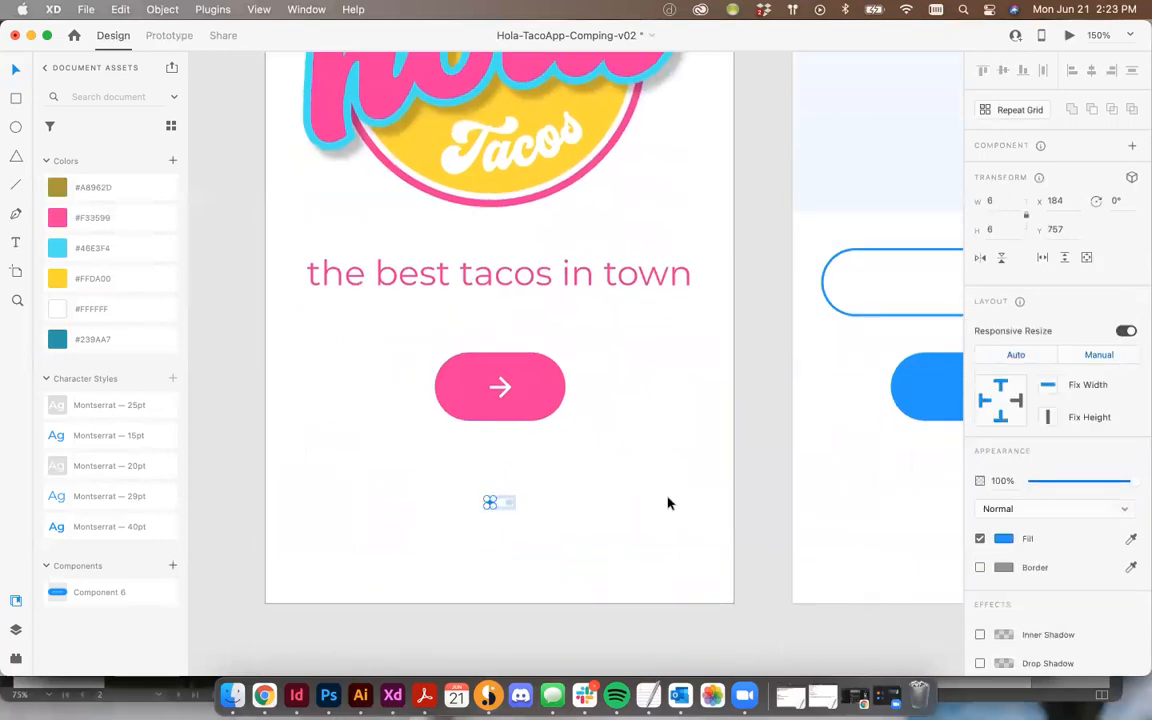
click(78, 247)
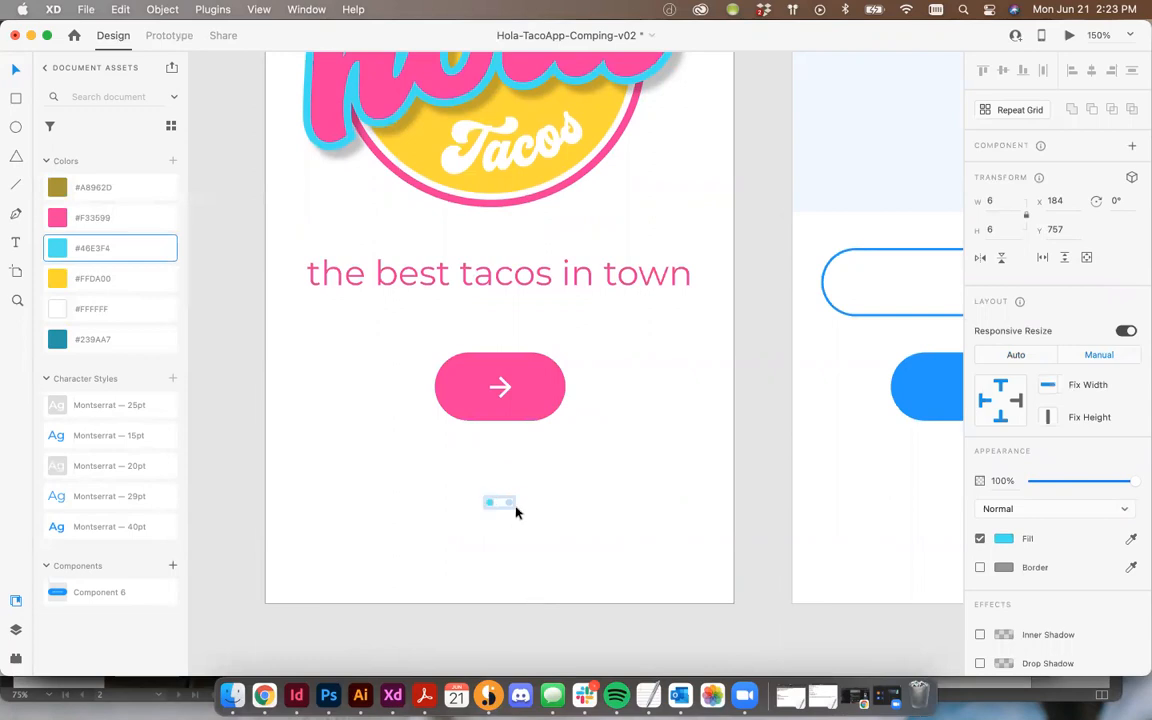
Step: Color the second page dot cyan #46E3F4 and set its opacity to 25%
click(509, 502)
click(99, 254)
click(1057, 483)
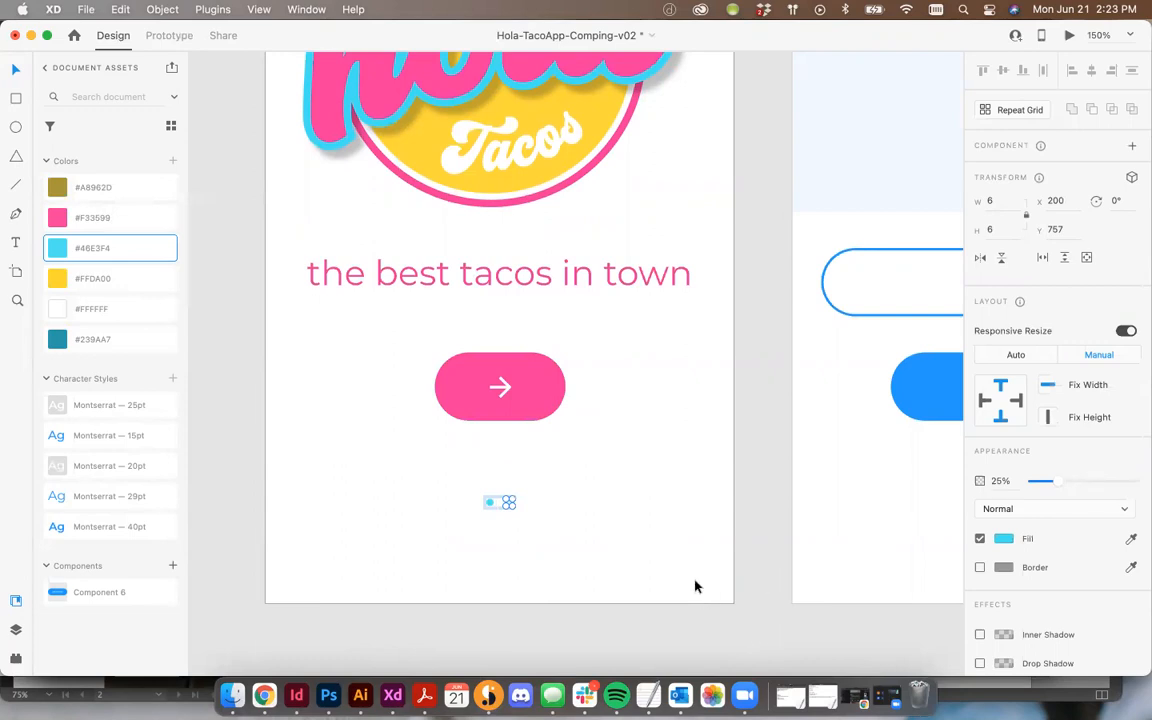
click(591, 526)
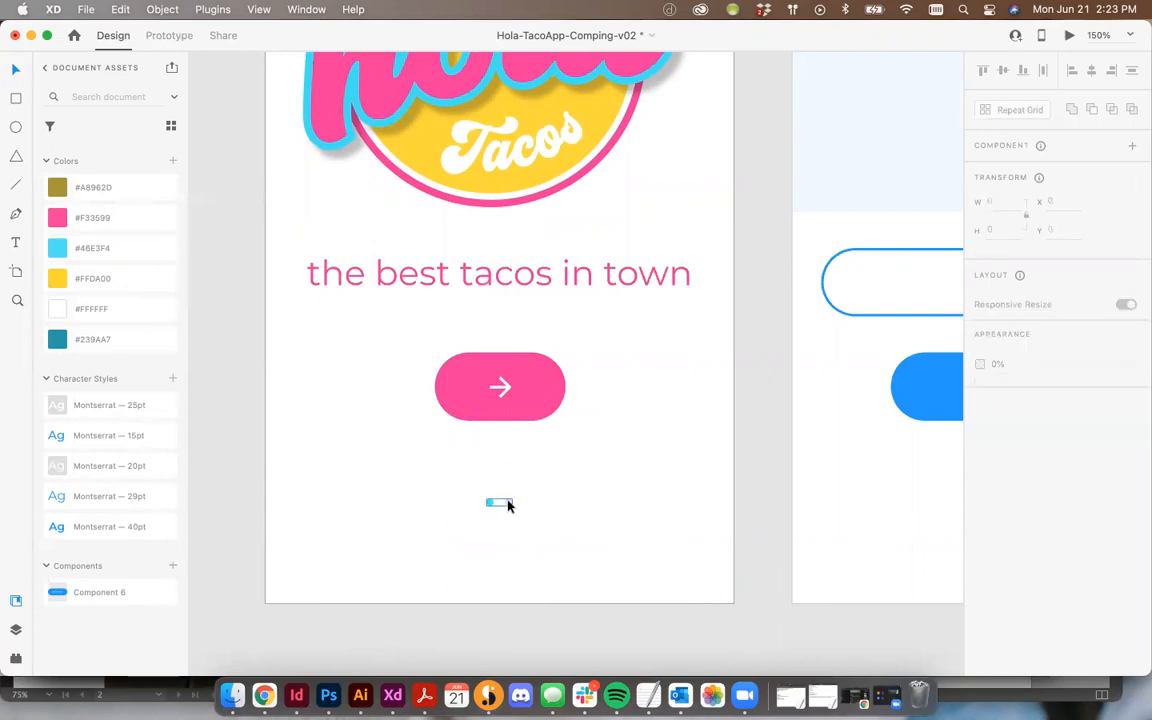
Step: On the Onboarding - Signup screen, color the first page dot cyan #46E3F4 with 25% opacity
scroll(529, 478, right, 5)
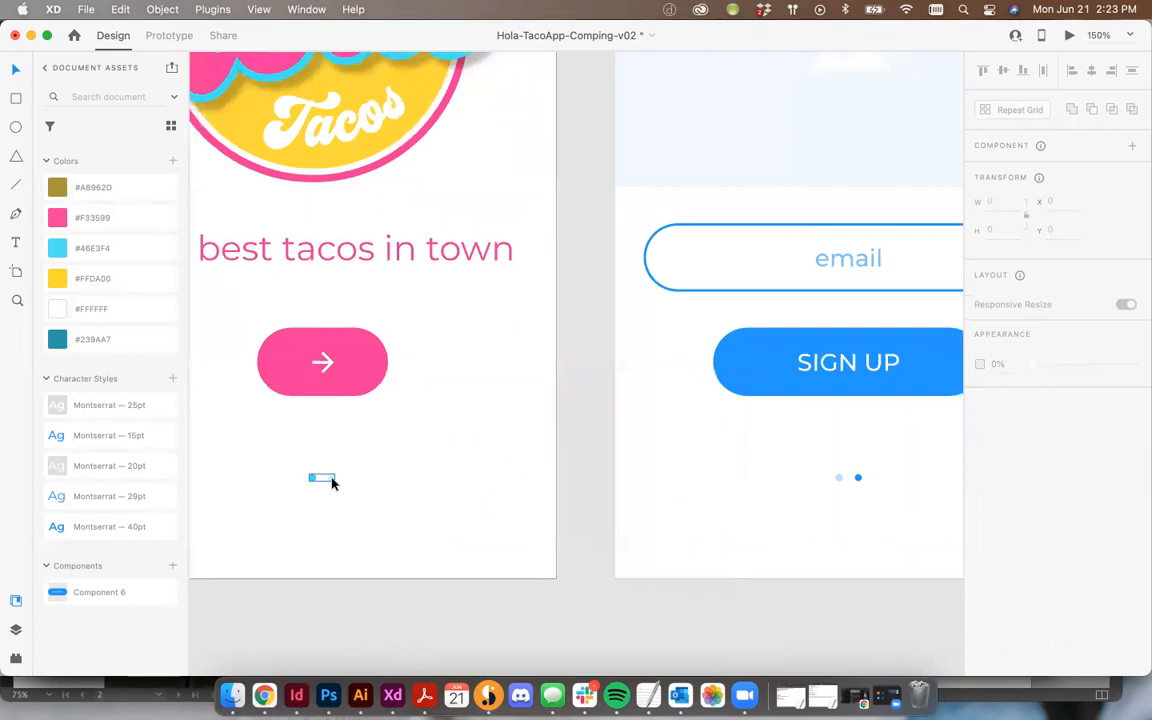
click(330, 480)
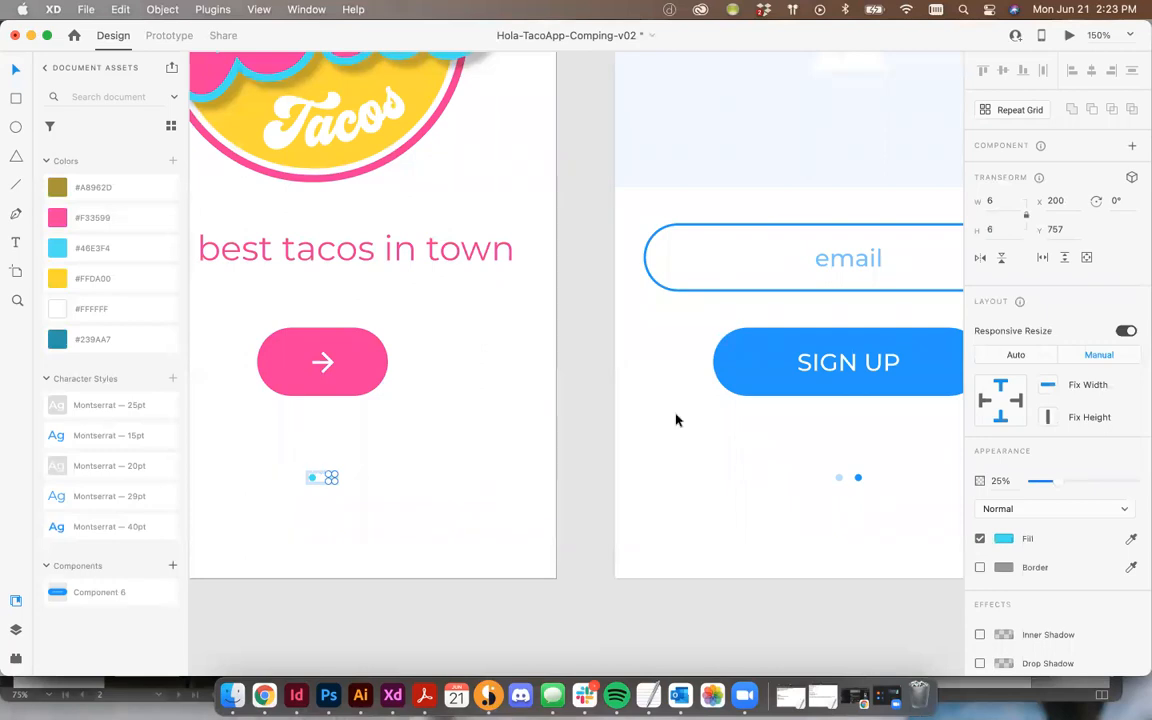
click(844, 481)
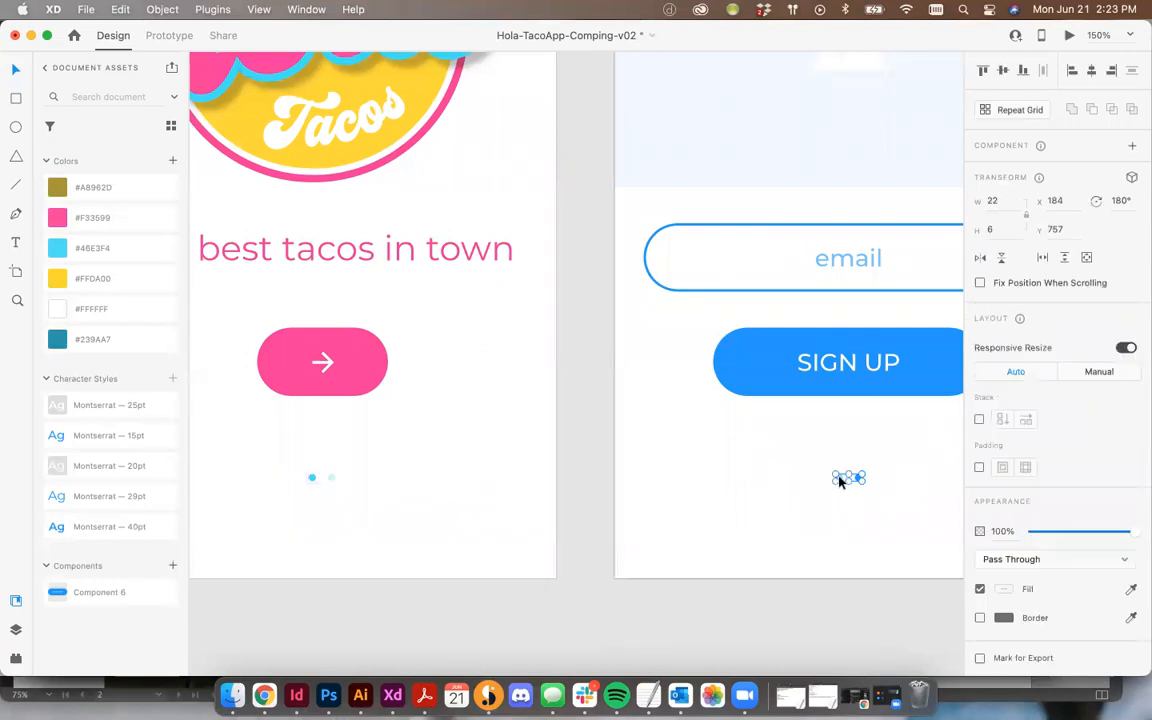
double_click(840, 480)
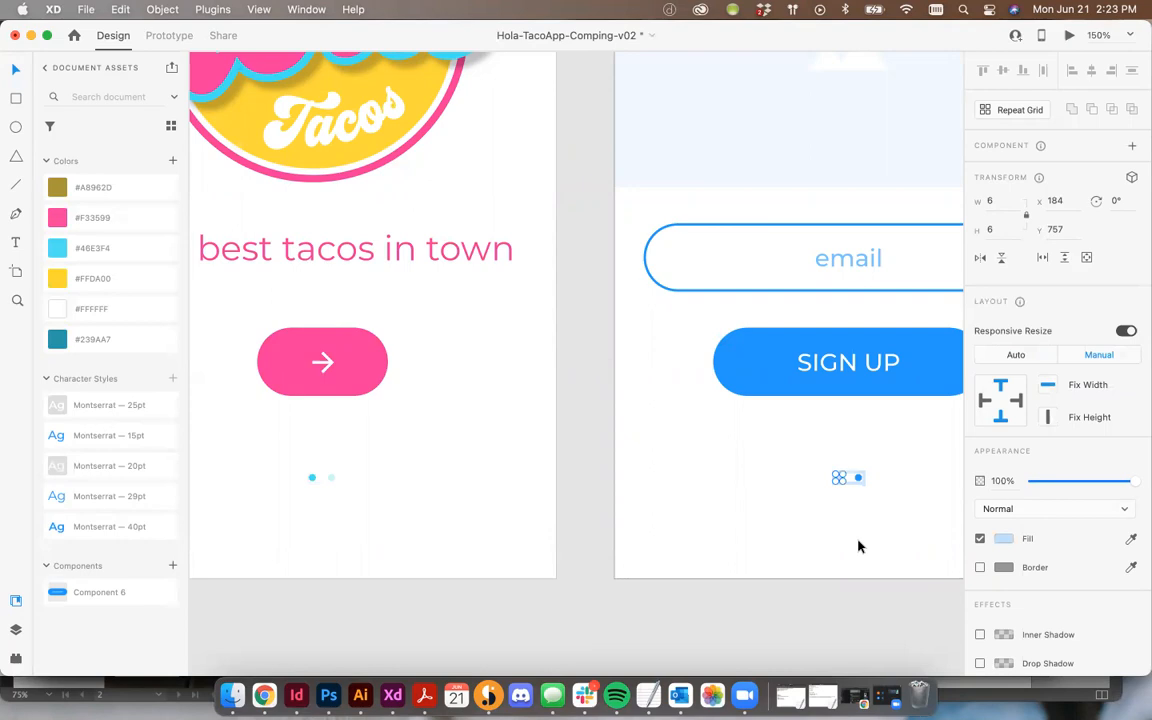
click(66, 247)
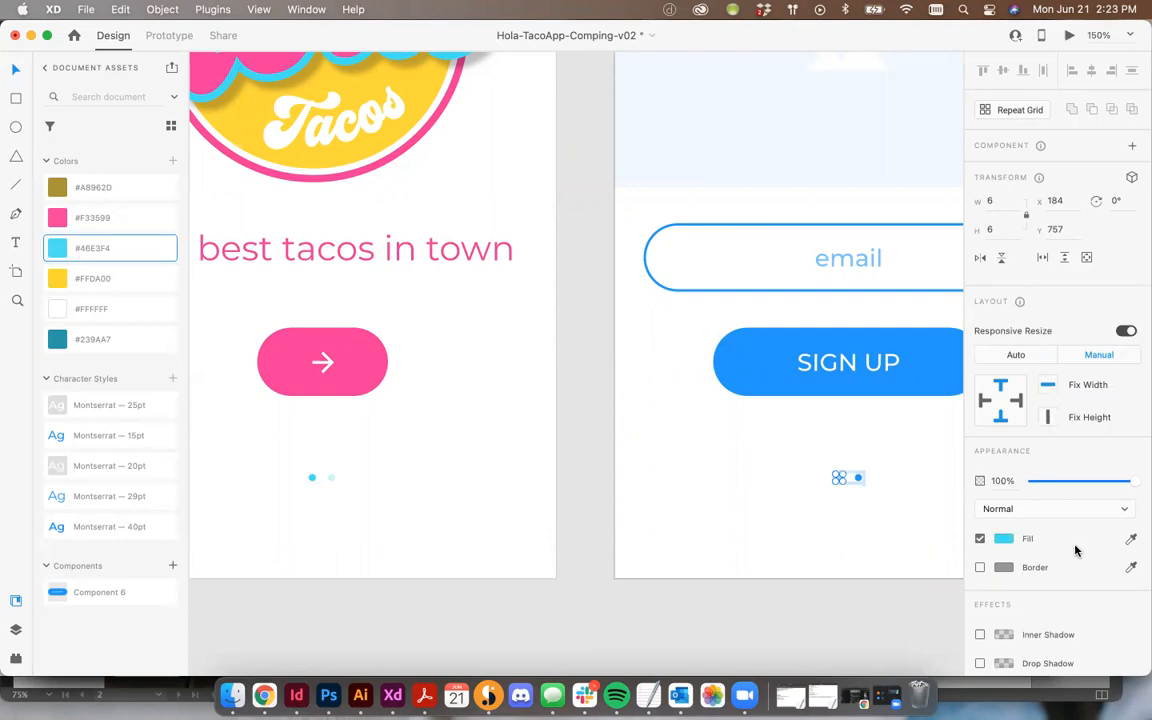
text(25)
key(Return)
click(858, 481)
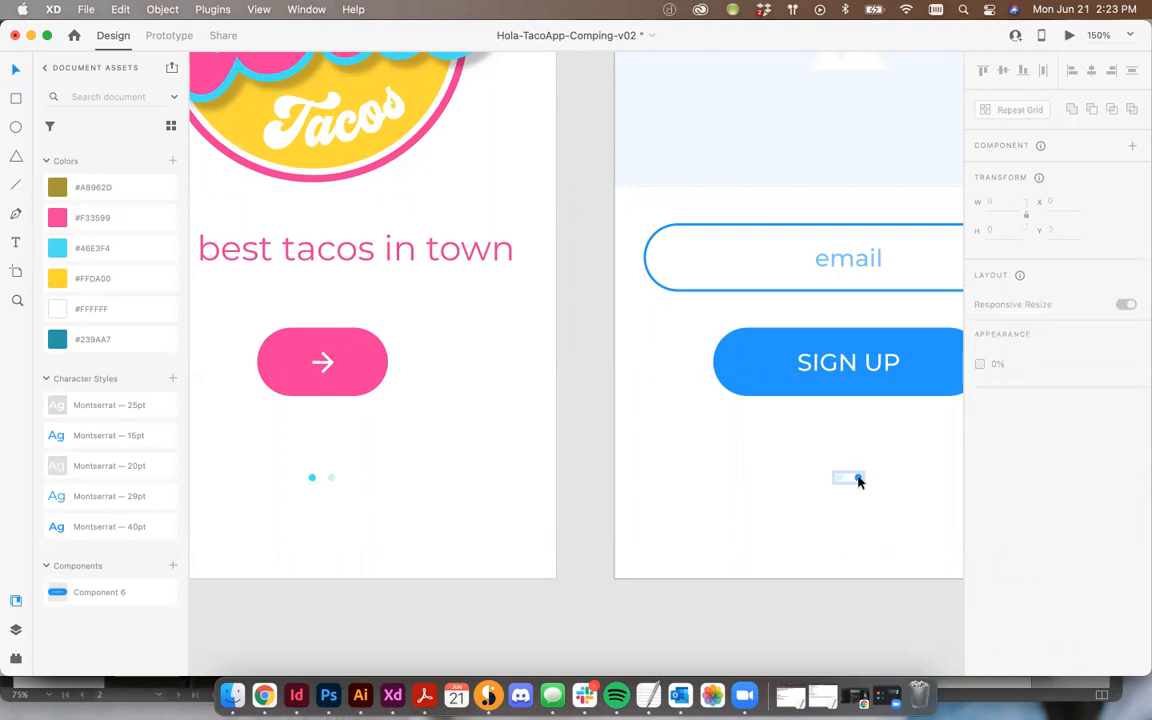
Step: Color the second page dot on the Onboarding - Signup screen cyan #46E3F4
click(857, 478)
click(62, 249)
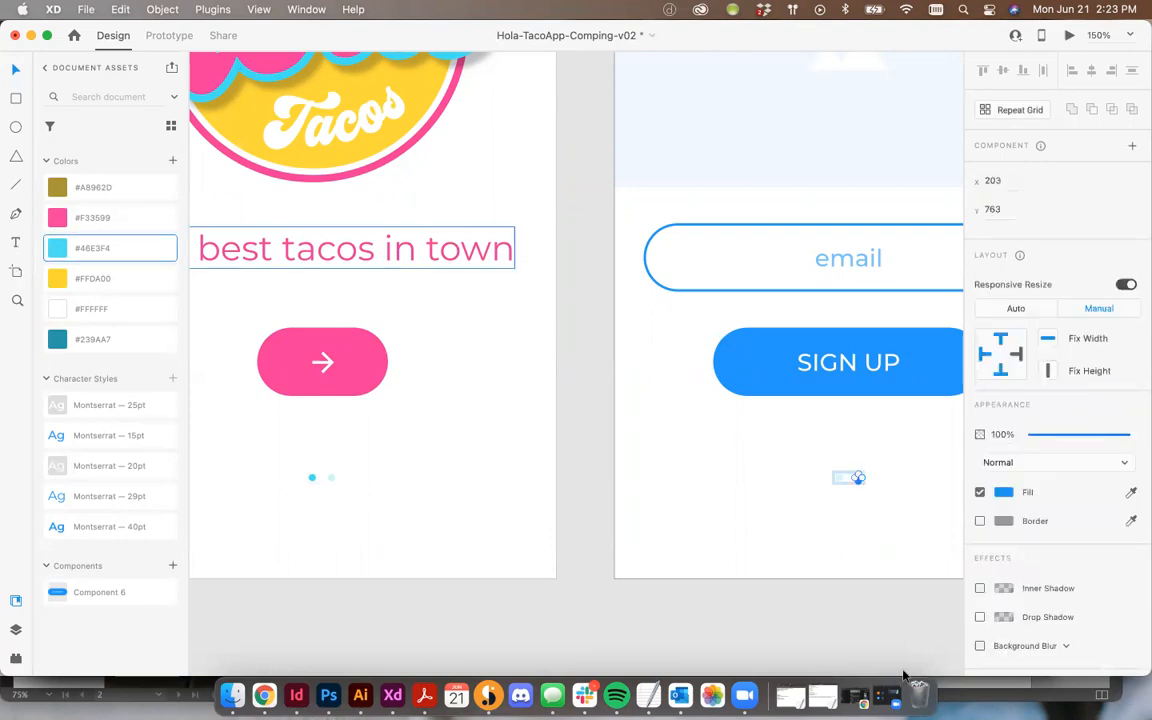
Step: Color the SIGN UP button pink #F33599
click(815, 361)
scroll(815, 361, right, 5)
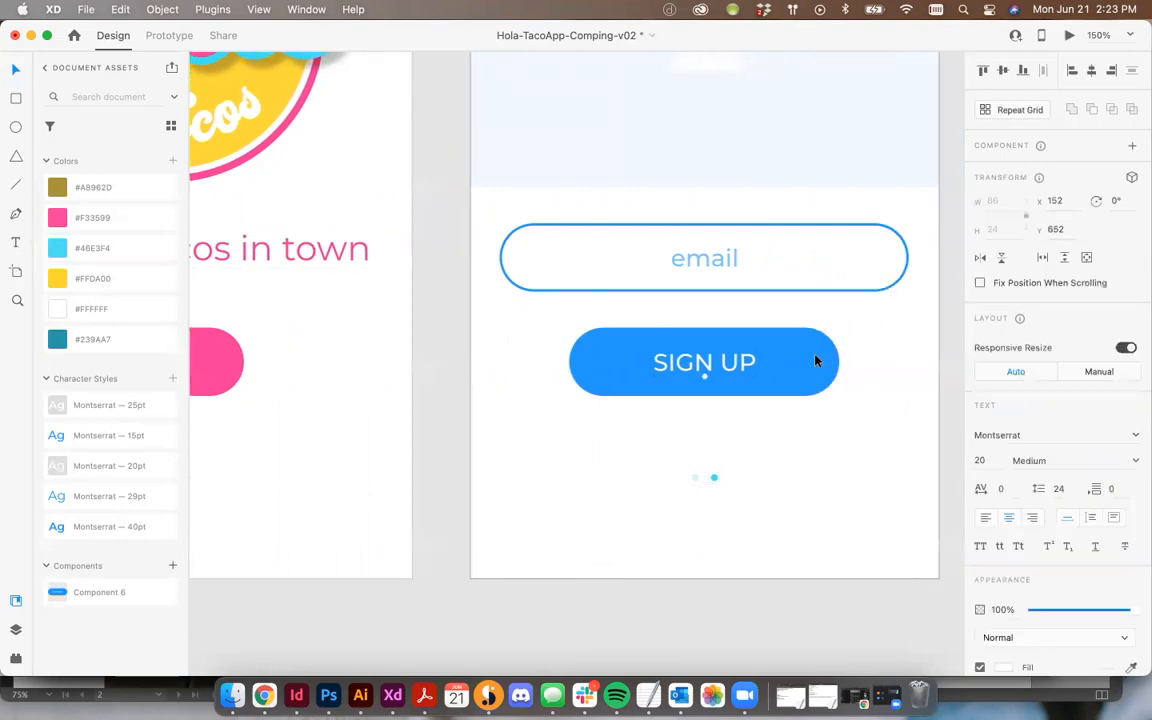
click(815, 361)
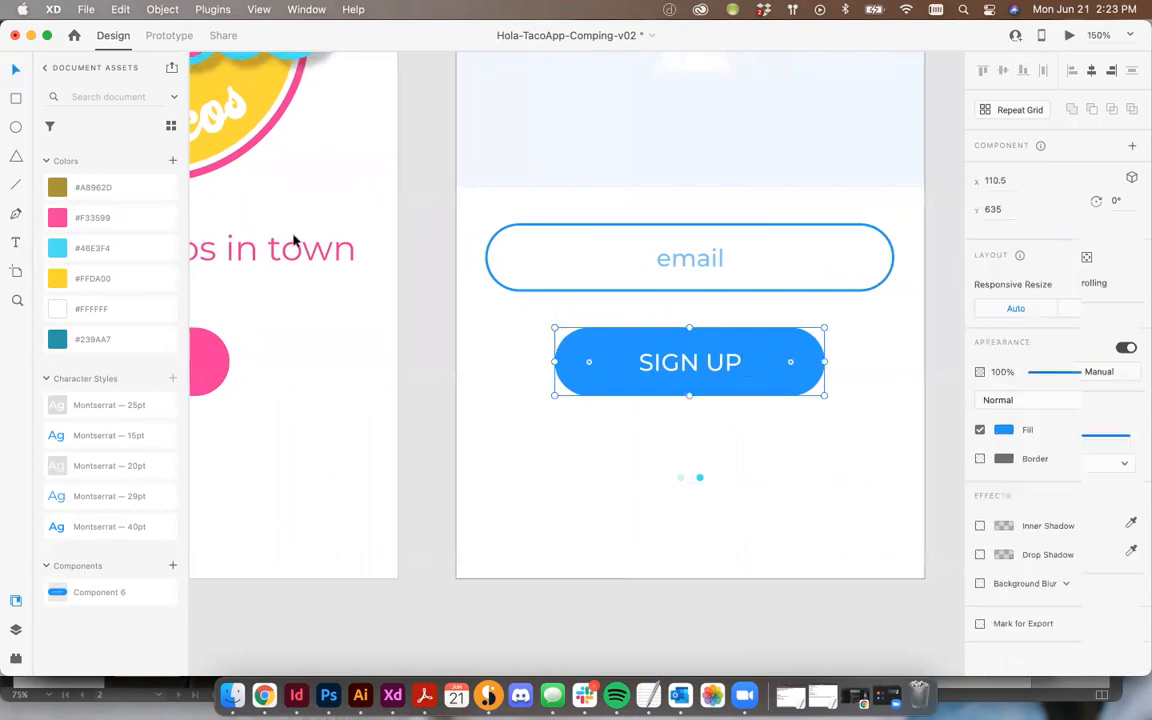
click(72, 190)
click(97, 220)
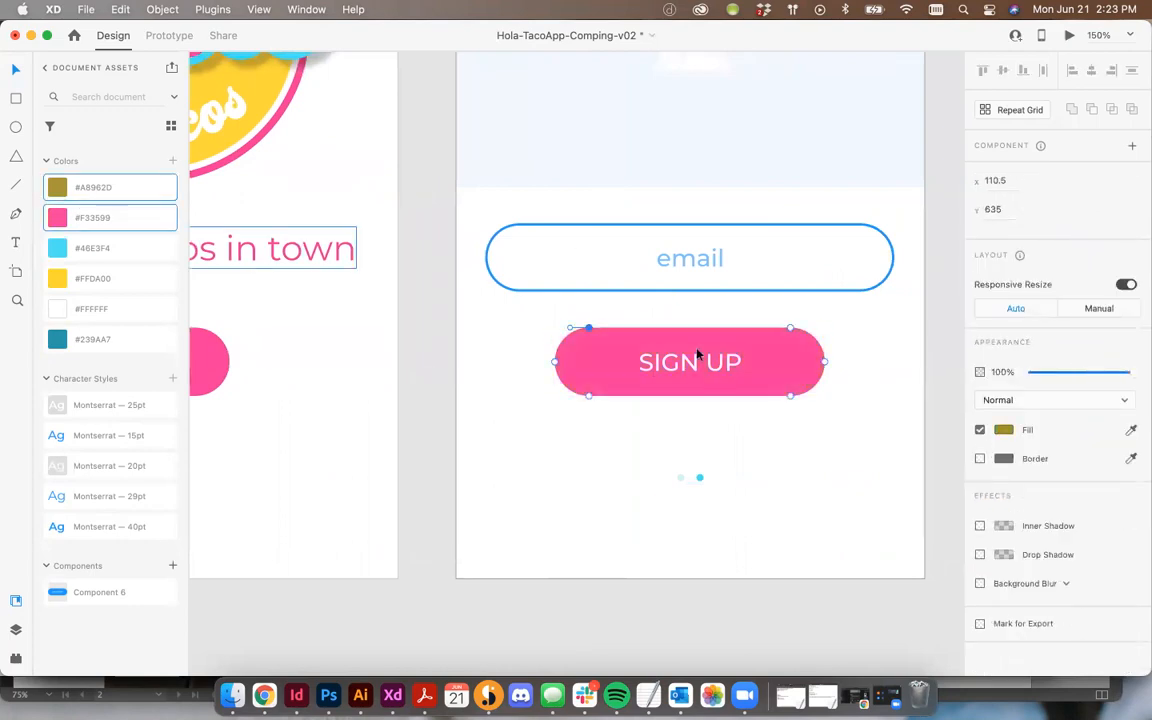
Step: Color the email field's border pink #F33599
key(Escape)
click(645, 229)
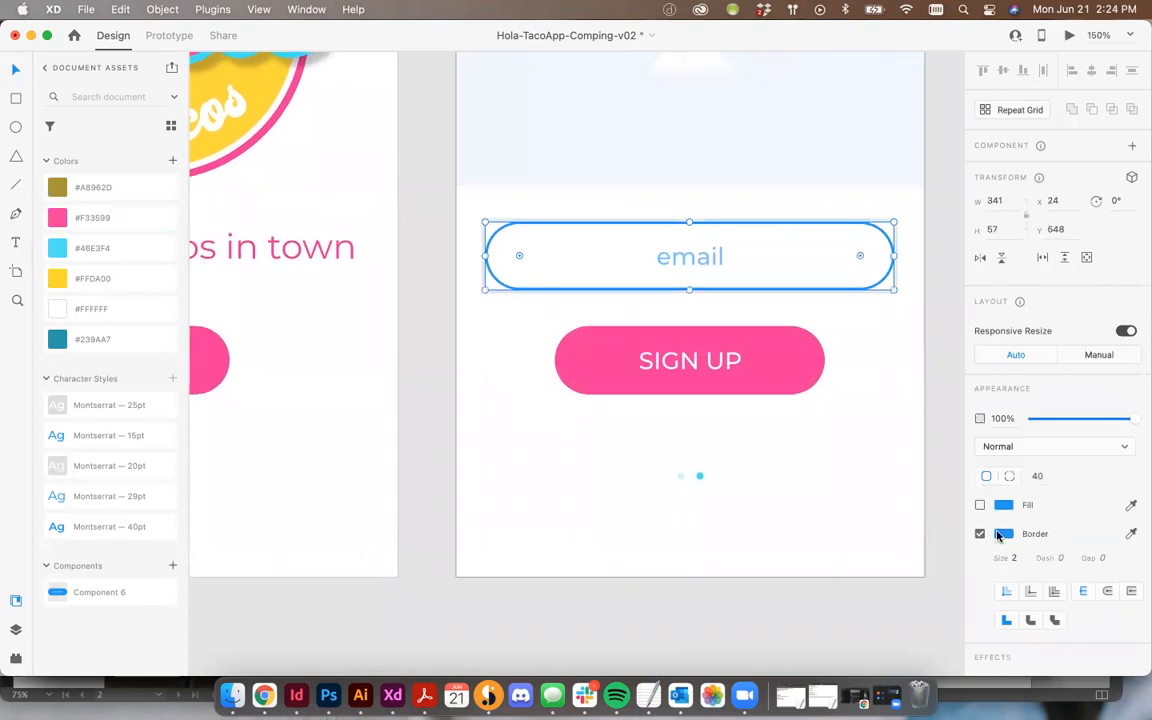
click(1131, 534)
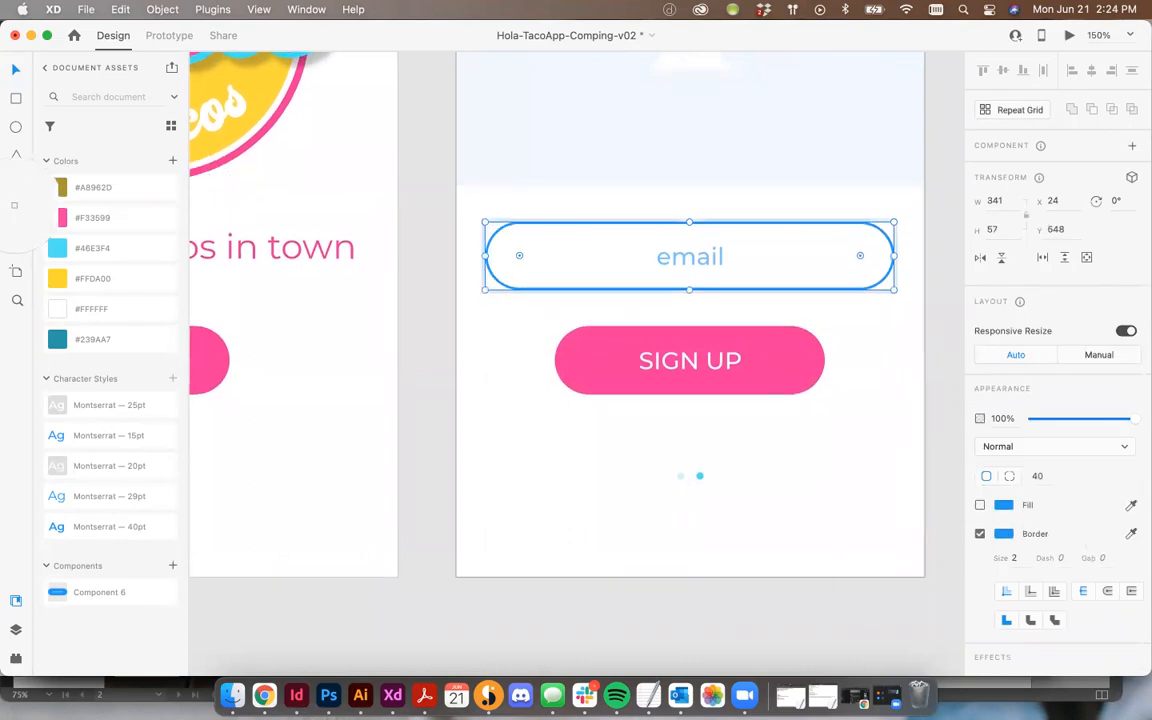
click(57, 217)
Step: Color the email placeholder text pink #F33599 and set its opacity to 27%
double_click(686, 257)
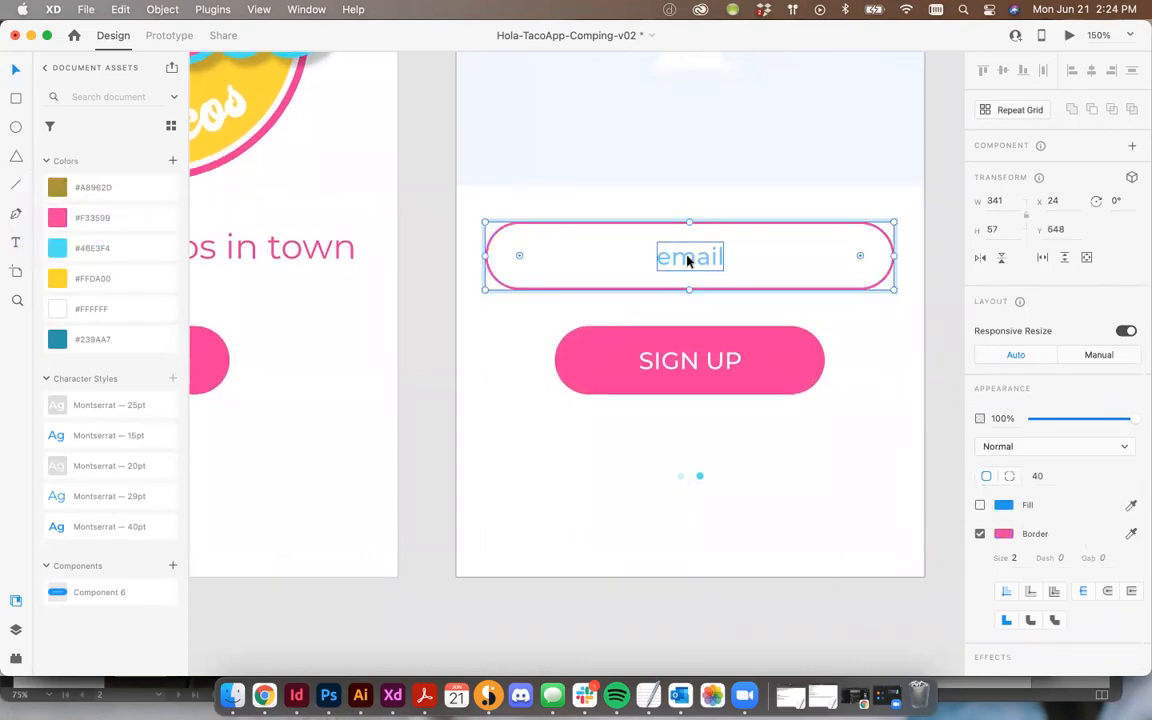
double_click(686, 256)
click(70, 217)
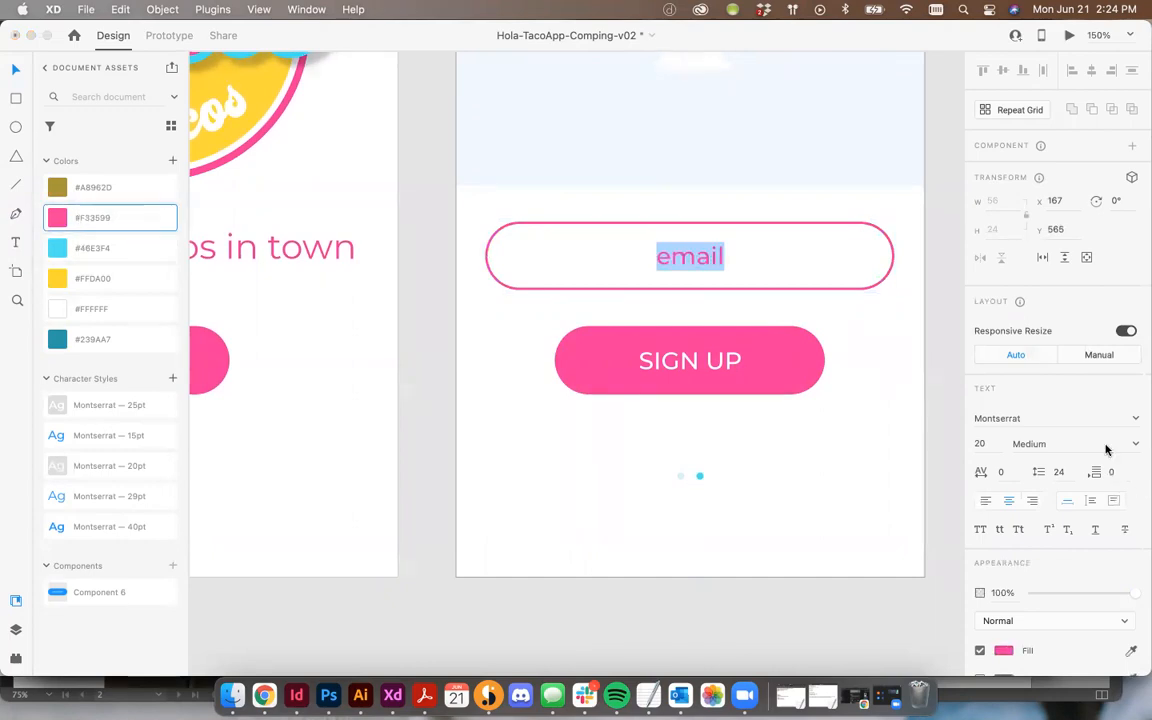
drag(1103, 597, 1055, 597)
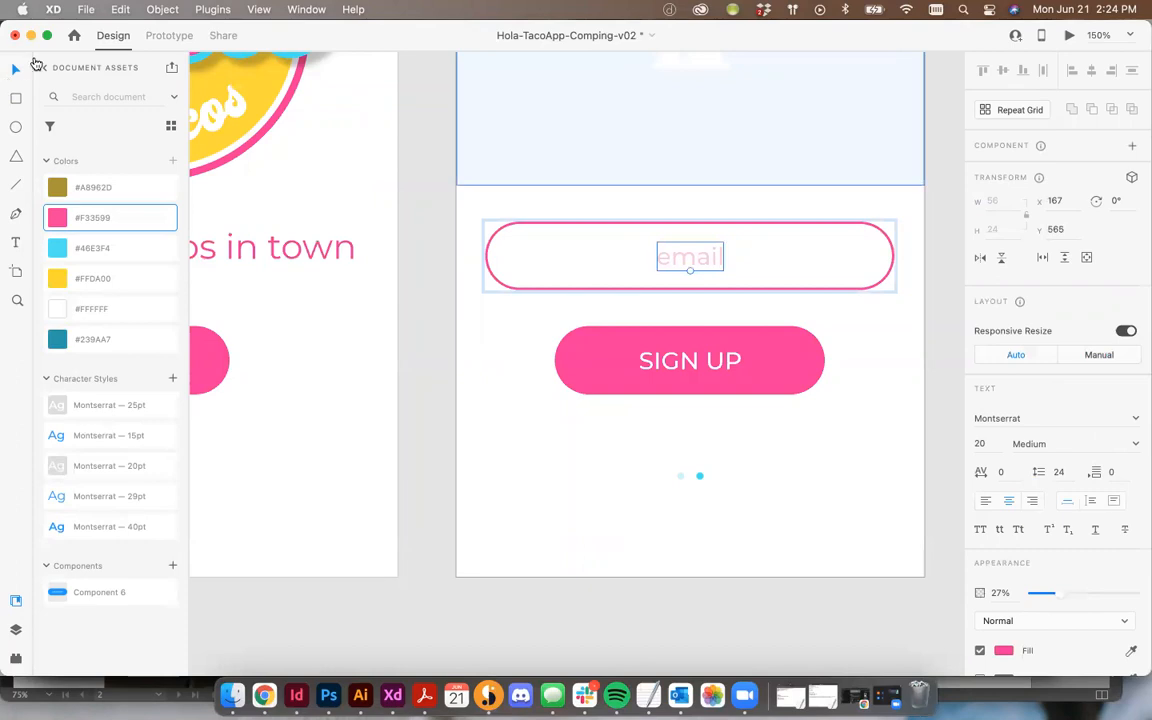
click(415, 308)
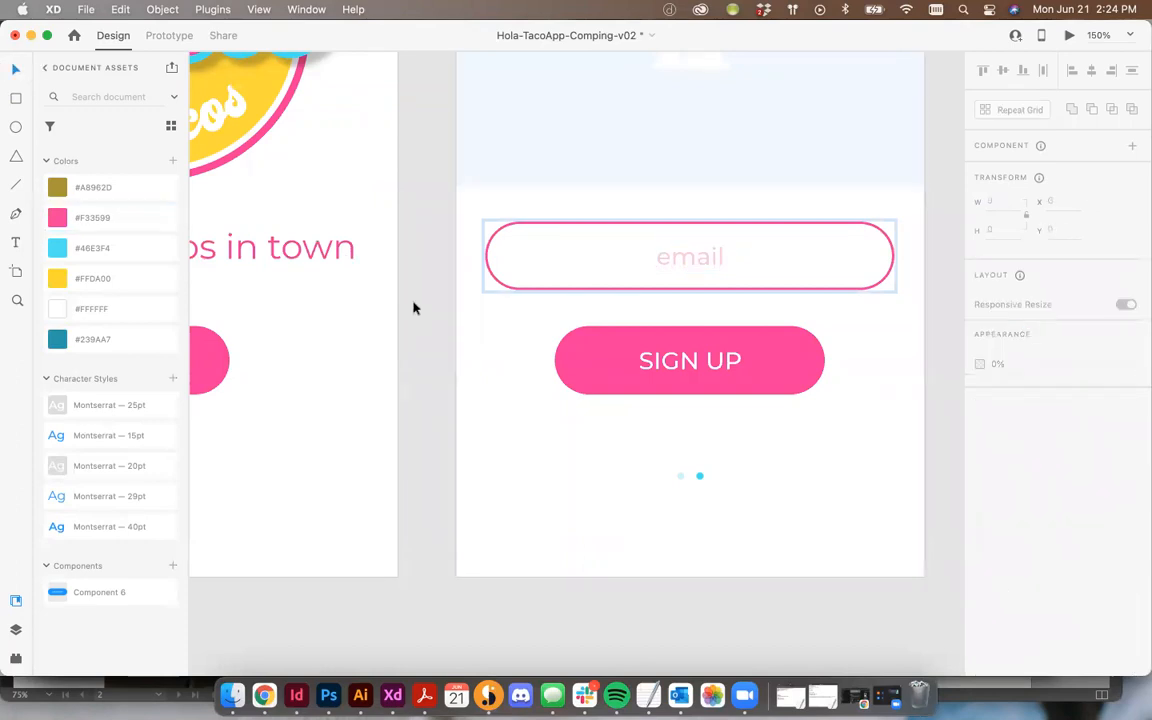
Step: Color the Signup screen's headline text pink #F33599
scroll(415, 308, down, 5)
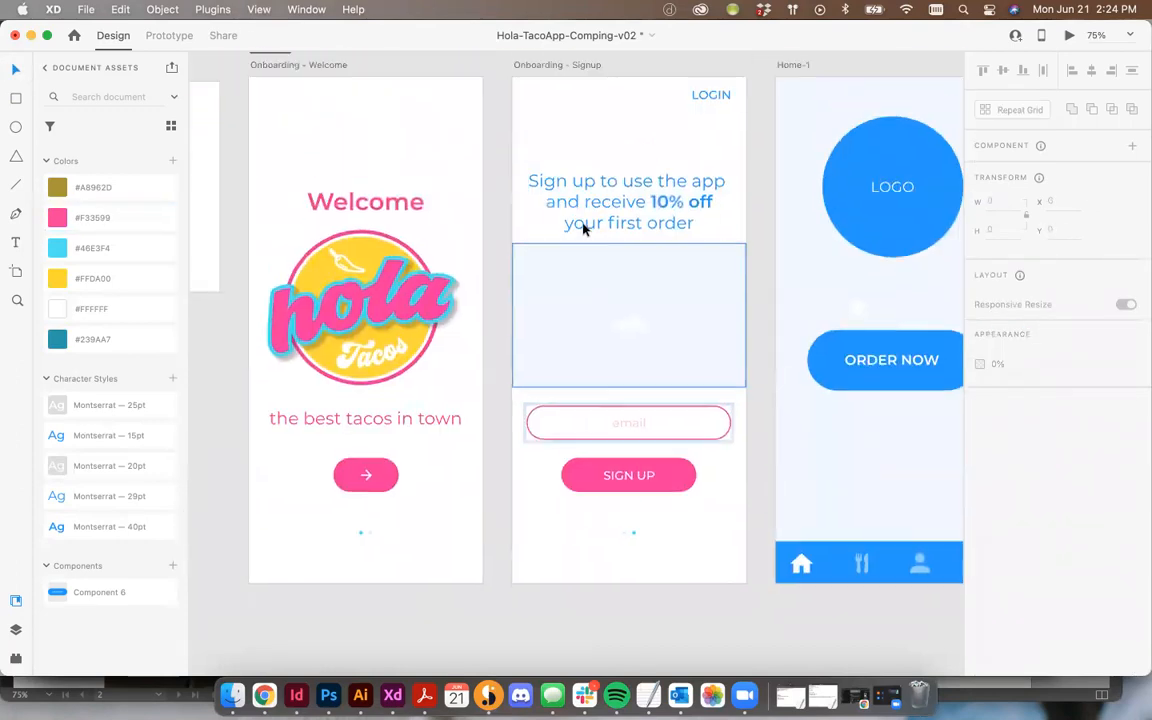
click(563, 232)
click(83, 220)
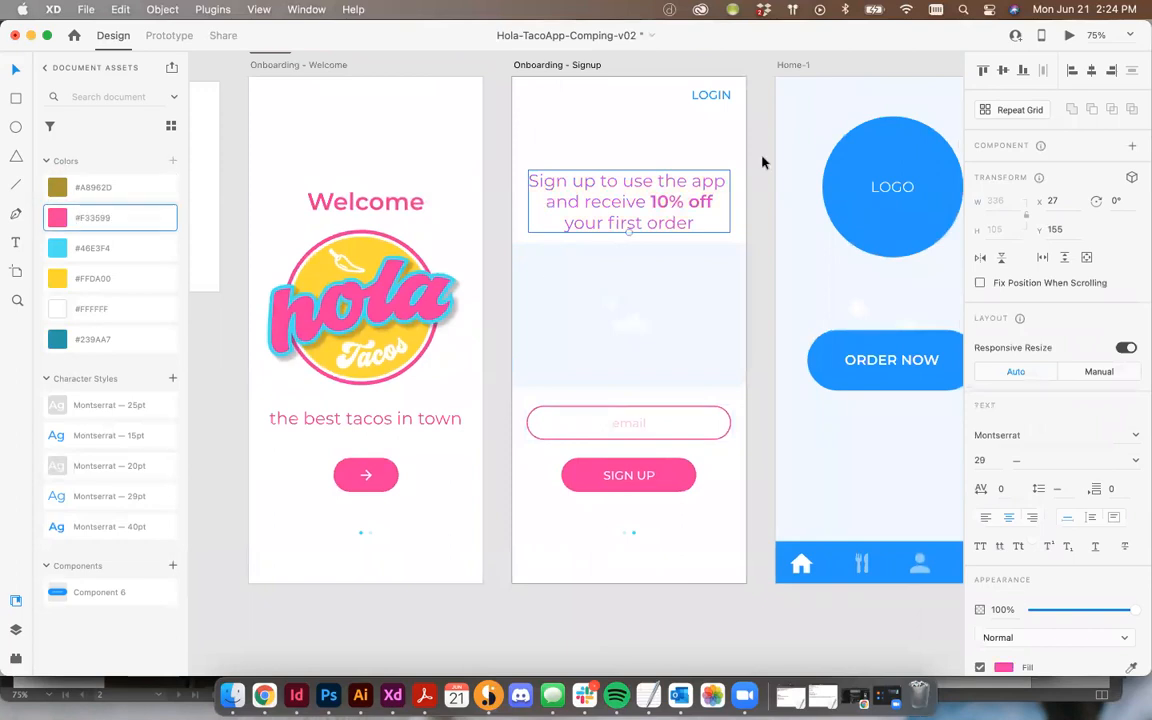
Step: Color the LOGIN link cyan #46E3F4
click(761, 162)
scroll(761, 162, up, 2)
click(697, 96)
click(79, 249)
click(746, 166)
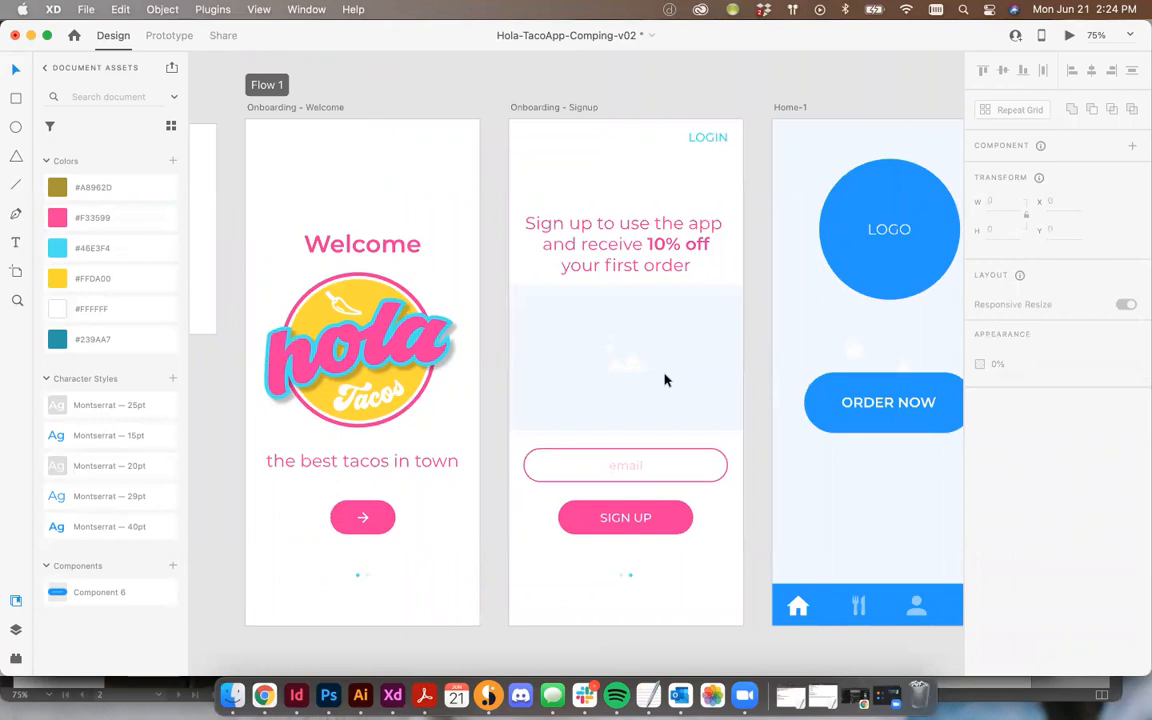
Step: Bring in taco-mono.jpg from the Images folder in Finder as the Home-1 screen's background
scroll(665, 380, right, 4)
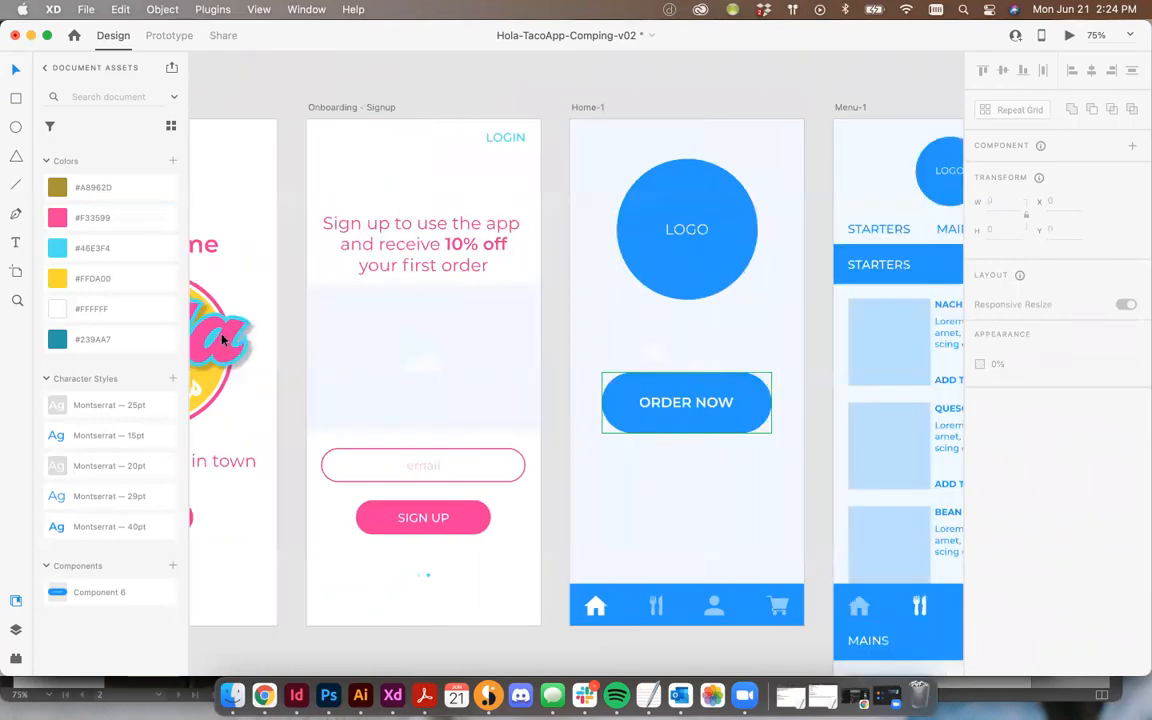
scroll(239, 337, left, 4)
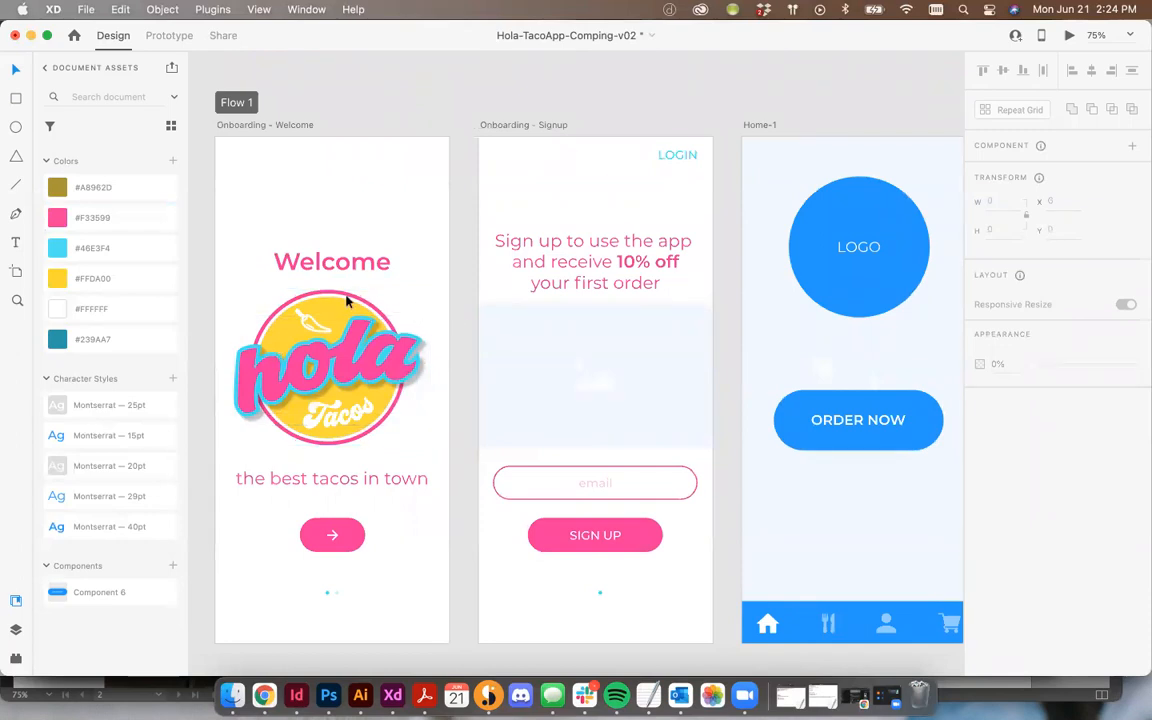
scroll(305, 340, right, 2)
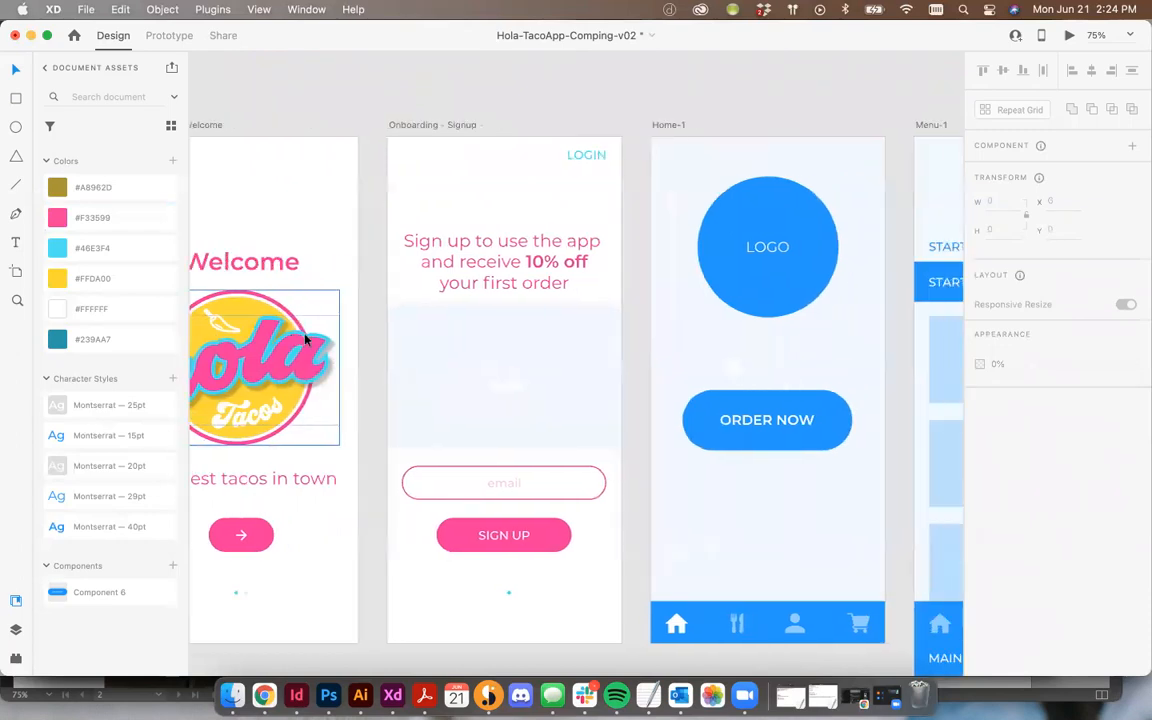
scroll(305, 340, right, 2)
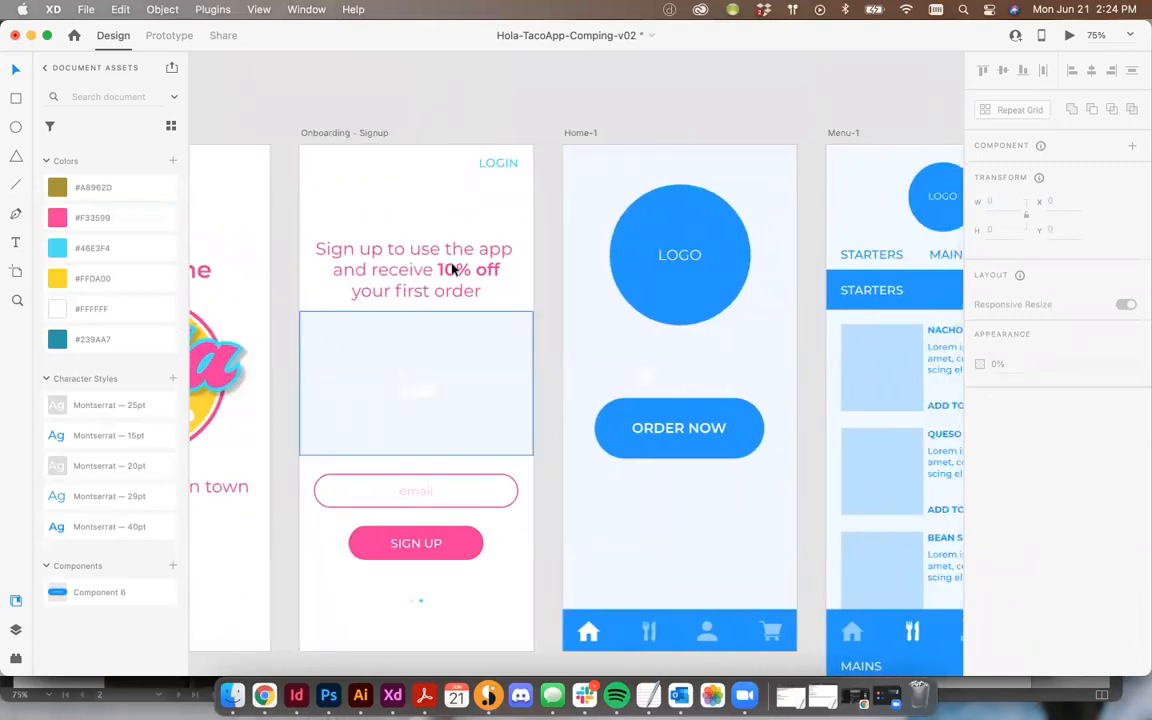
click(713, 165)
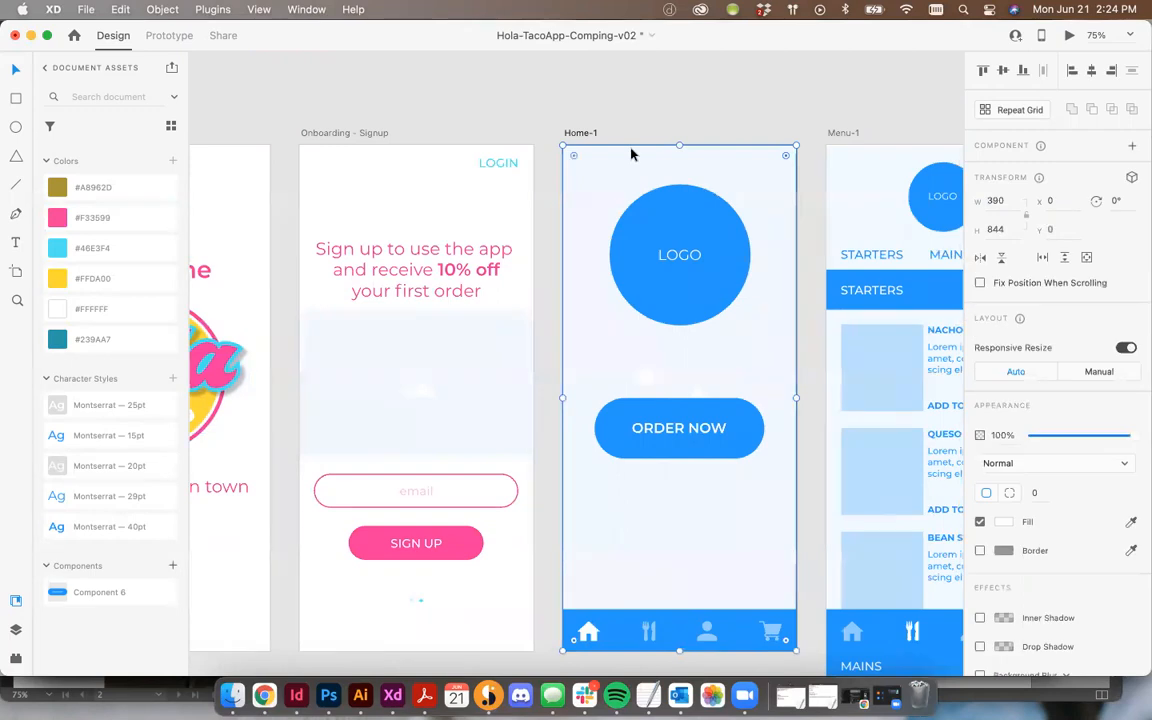
scroll(631, 154, right, 3)
scroll(631, 154, down, 2)
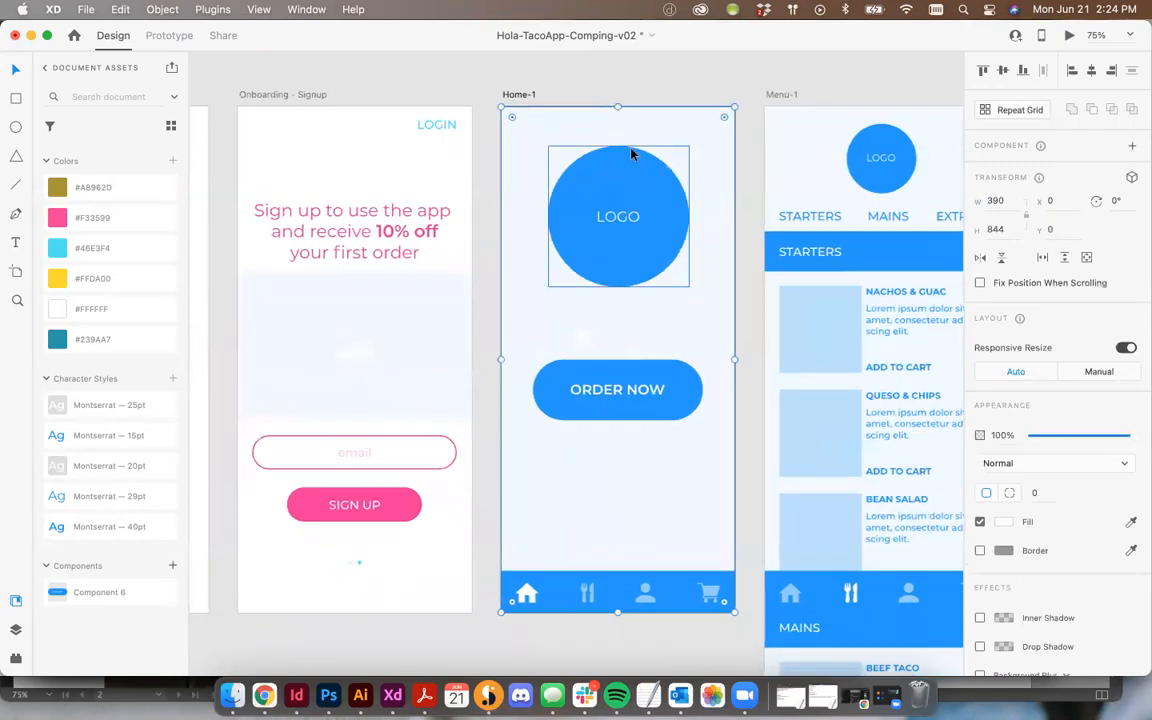
key(super+minus)
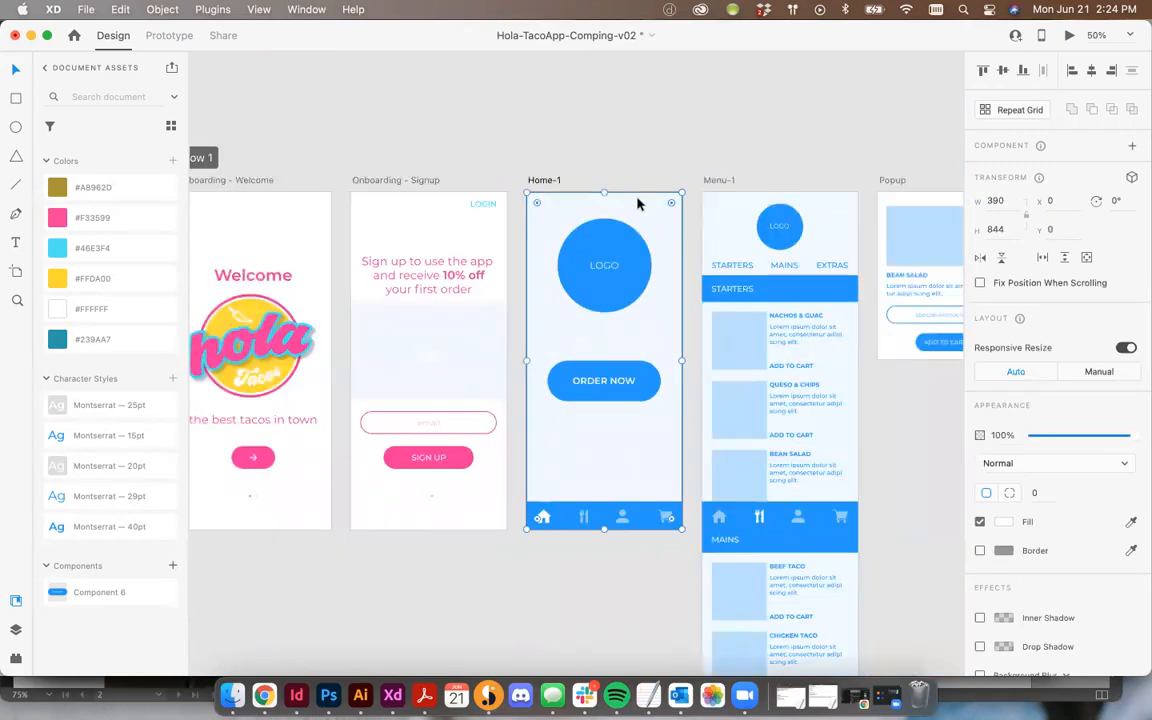
click(232, 695)
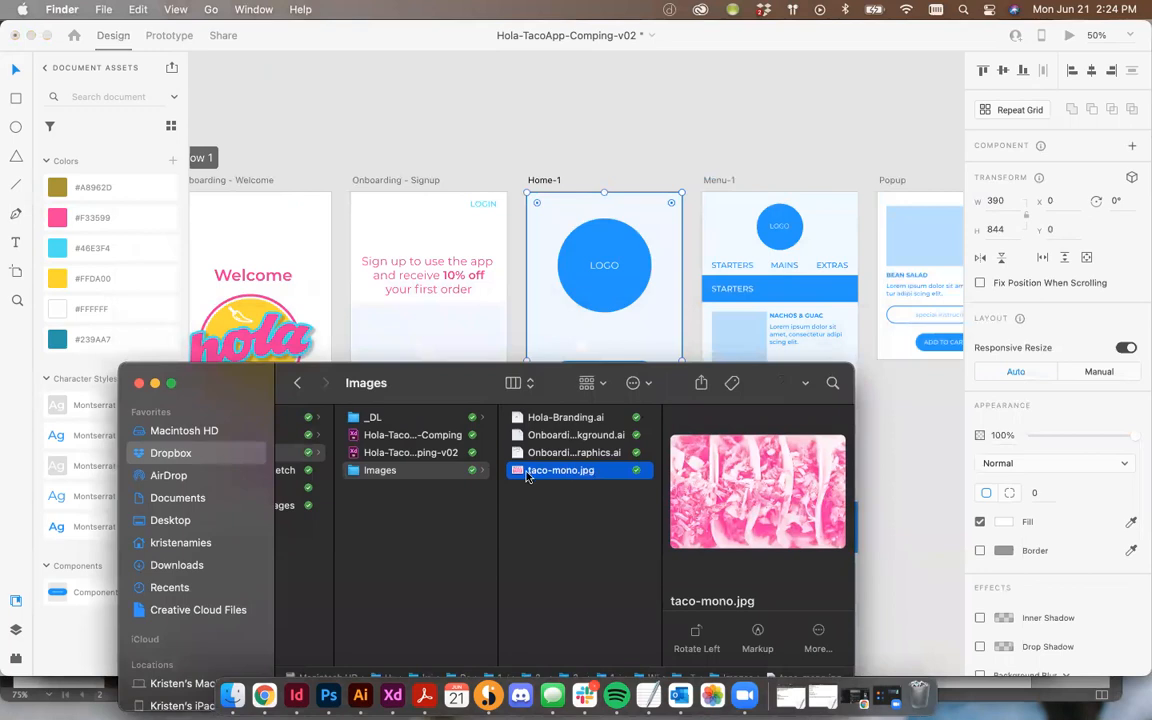
drag(528, 478, 628, 207)
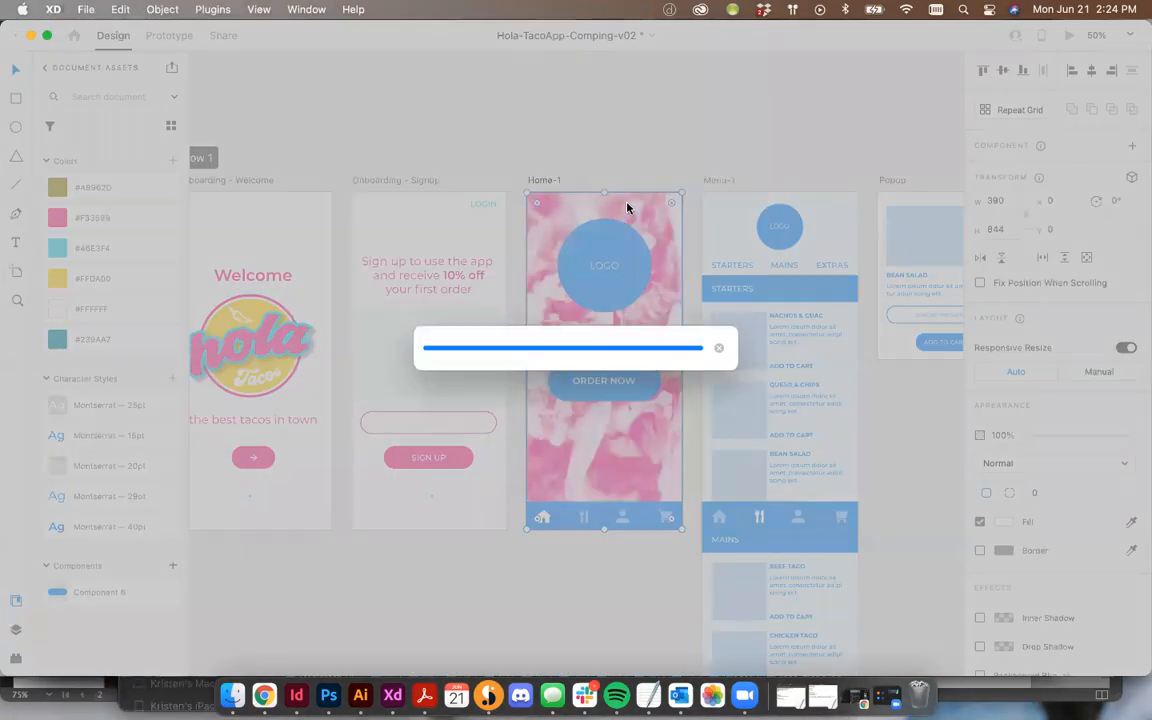
scroll(626, 218, up, 2)
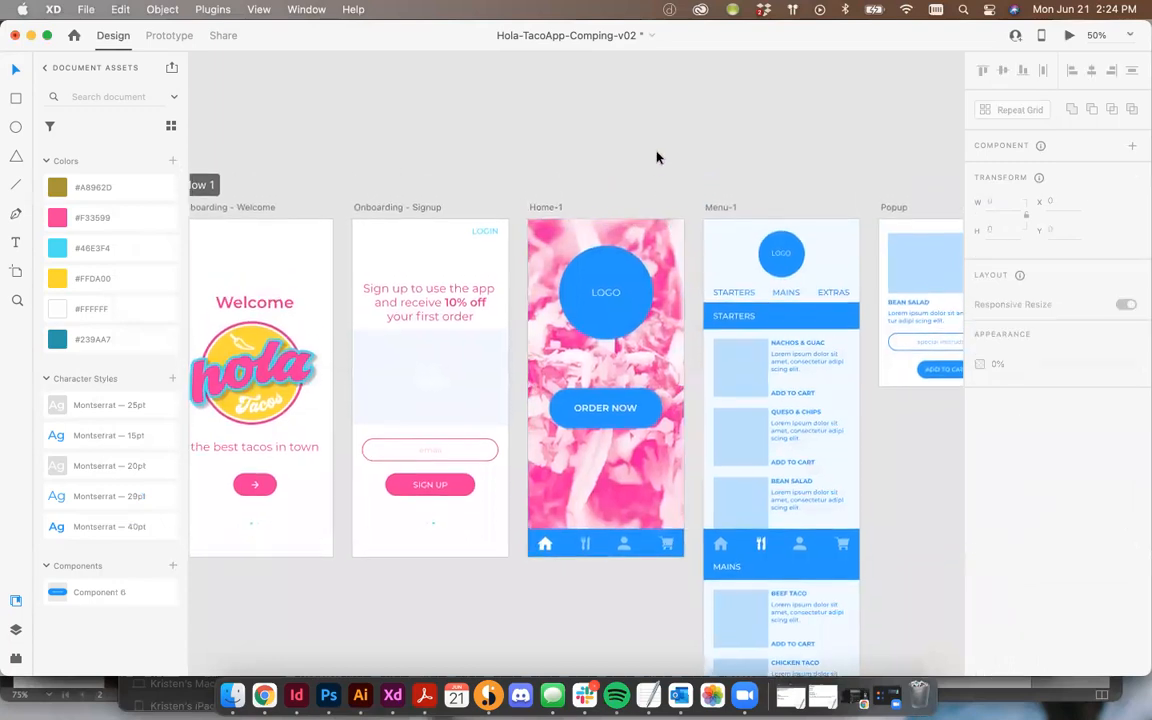
Step: Resize the taco background image on the Home-1 screen
drag(679, 217, 642, 399)
drag(681, 358, 680, 250)
scroll(680, 250, down, 1)
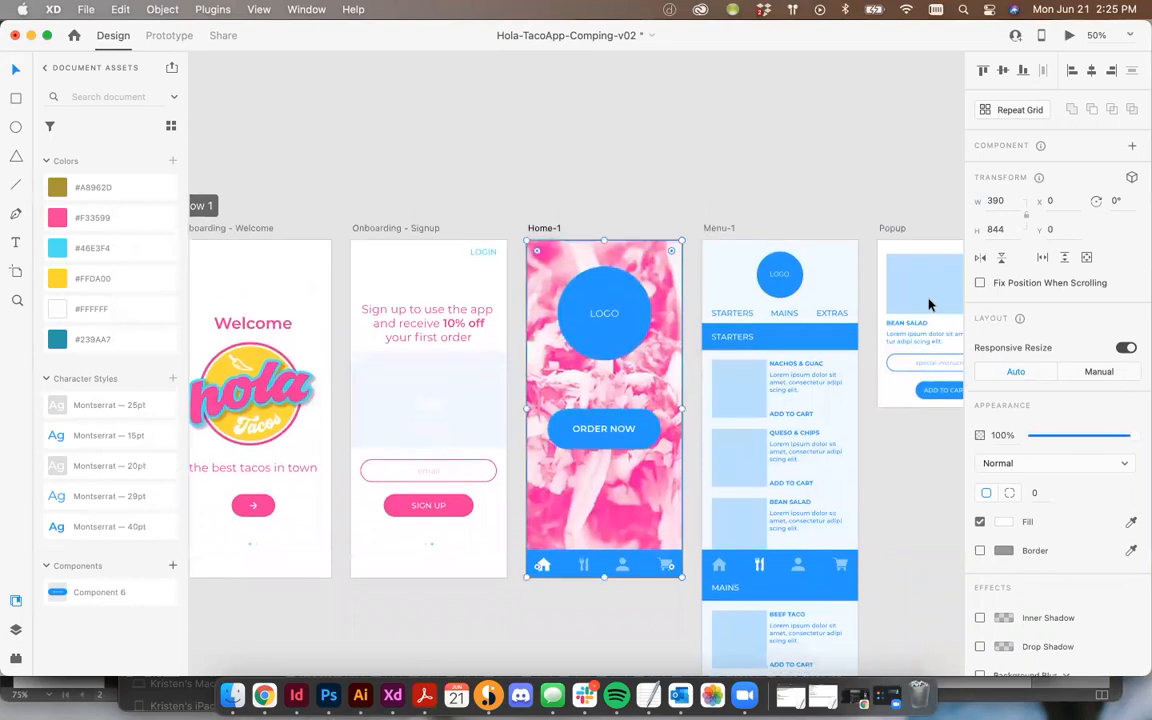
click(648, 199)
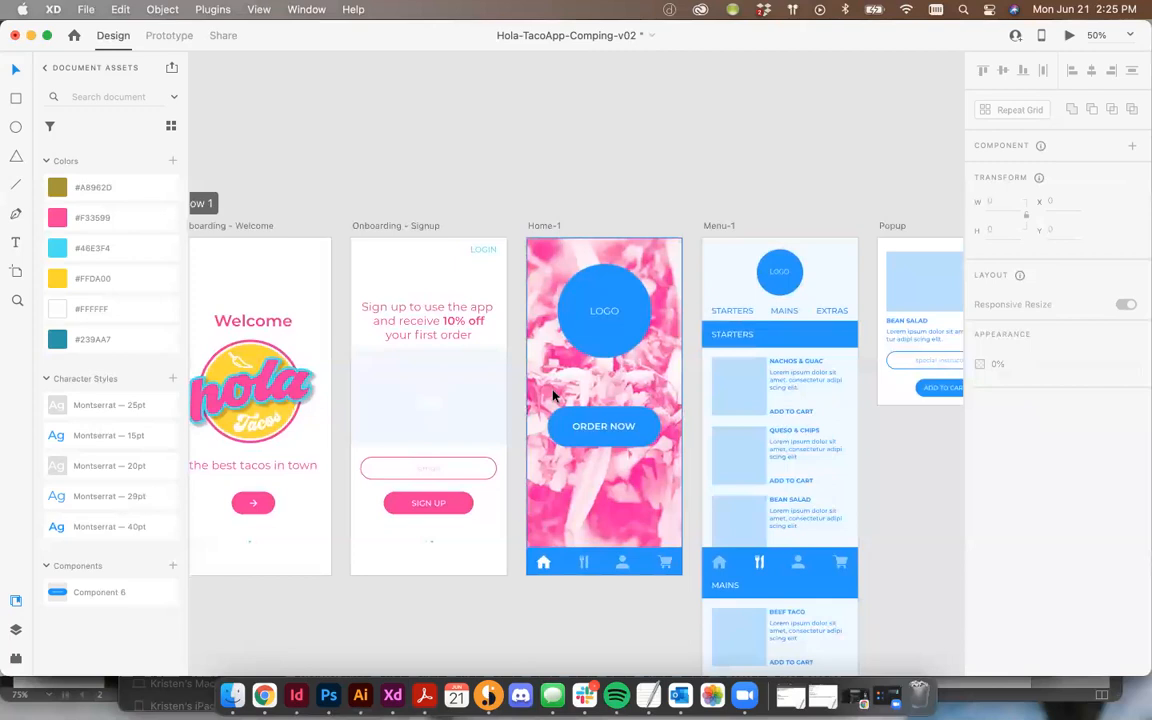
click(603, 398)
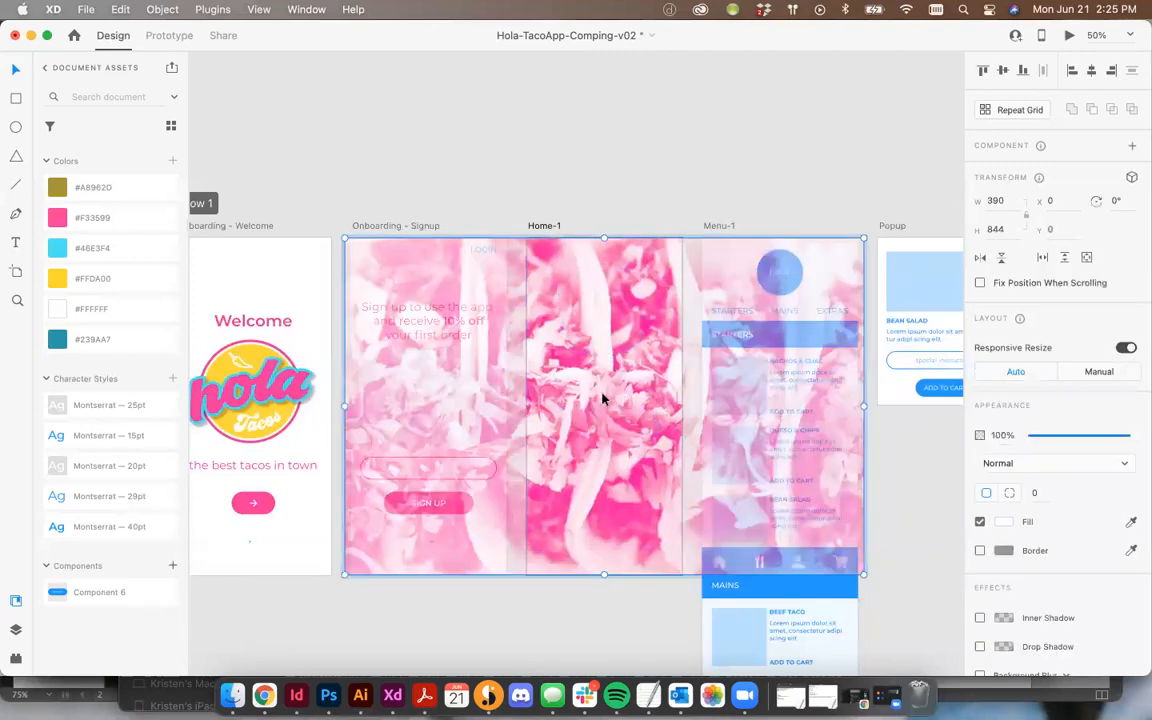
drag(865, 236, 905, 231)
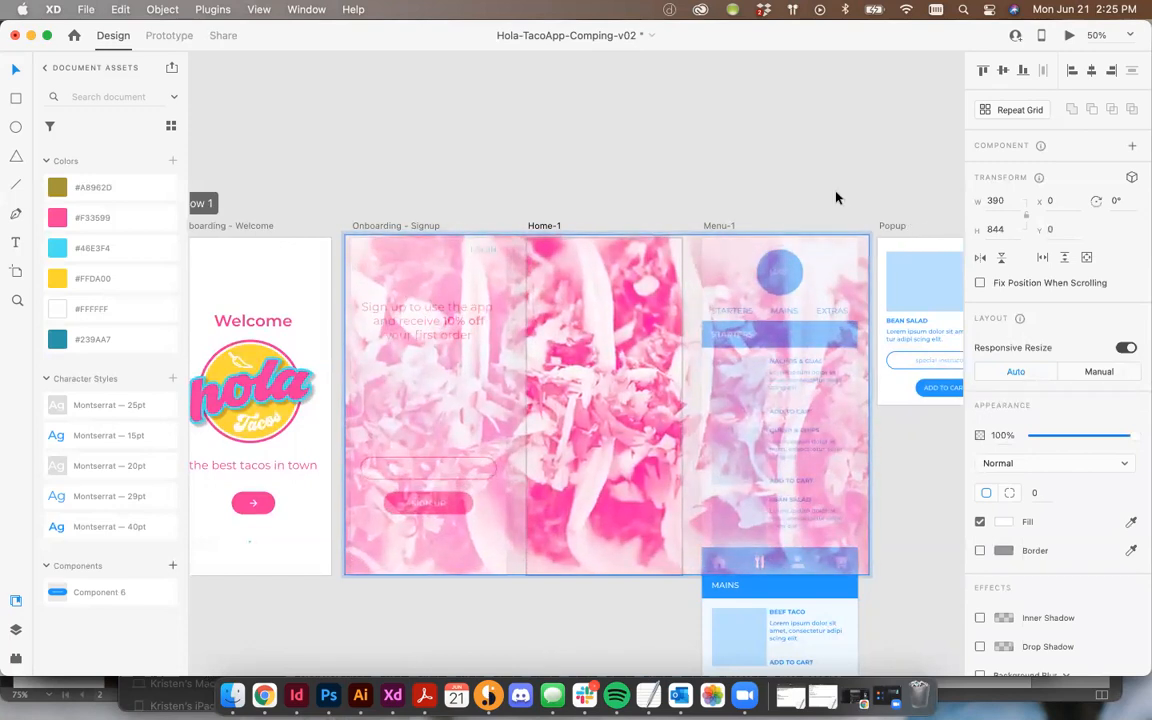
click(837, 192)
Step: Try to move the Welcome screen's logo onto the Home-1 screen, then undo the move
click(255, 390)
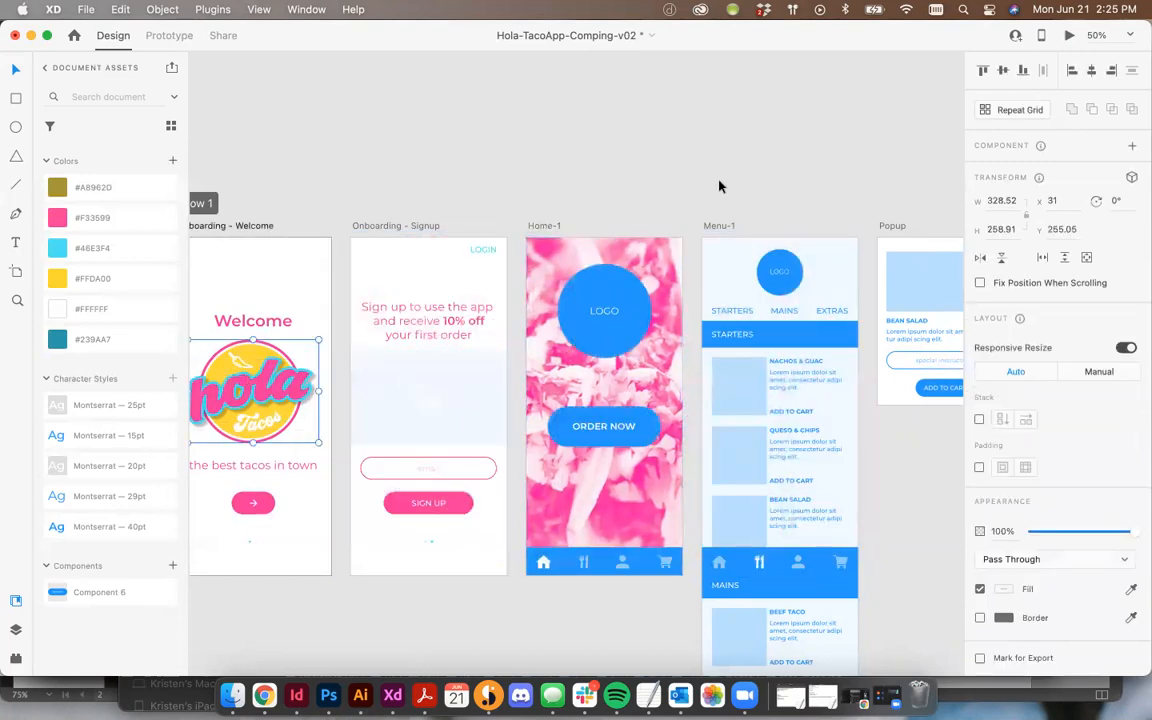
drag(252, 395, 604, 318)
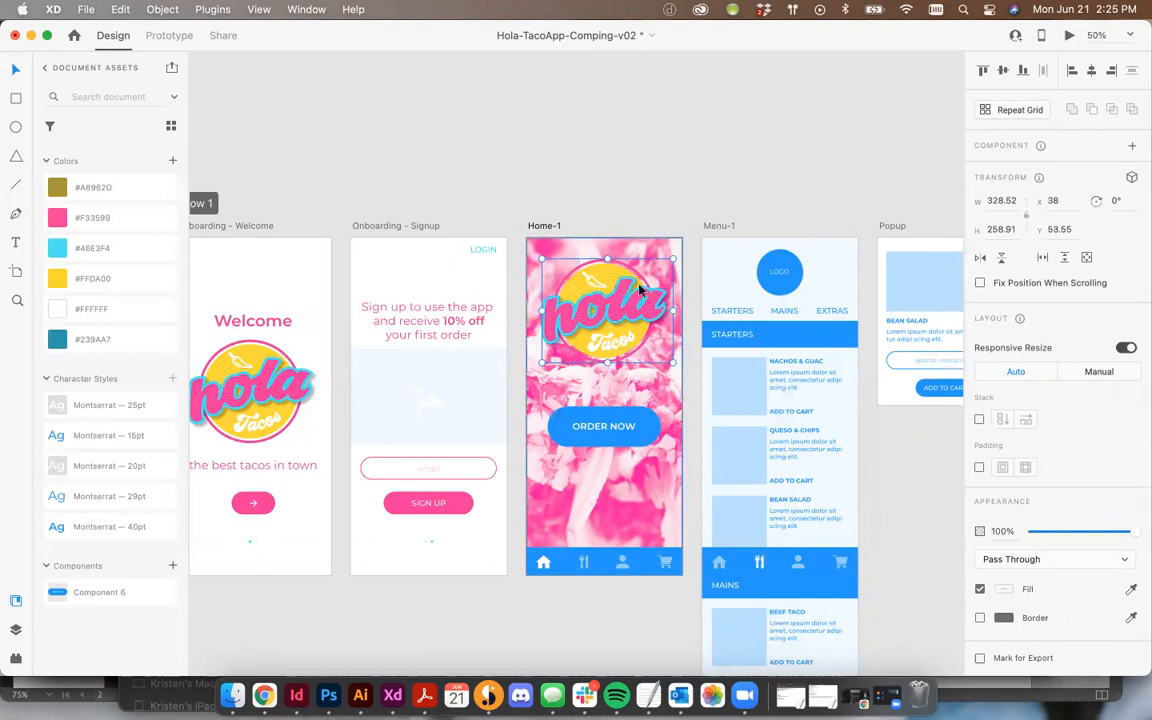
key(super+z)
key(super+z)
key(super+z)
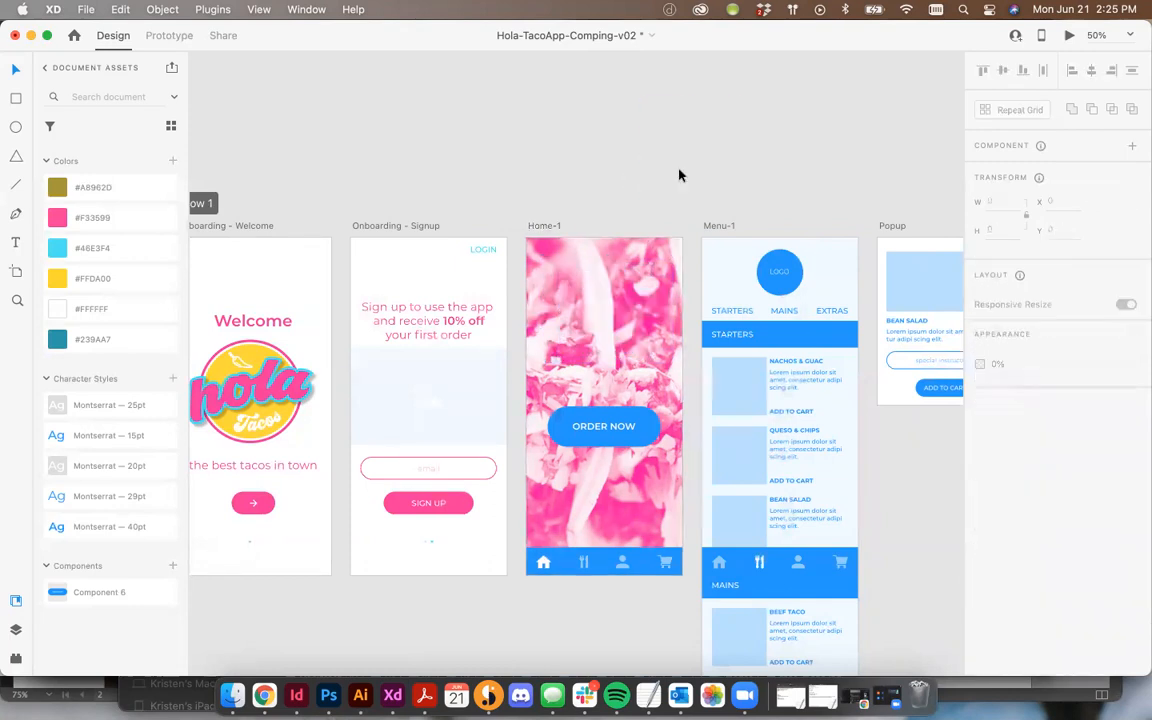
Step: Paste the Hola Tacos logo onto the Home-1 screen and center it horizontally in the screen
key(super+v)
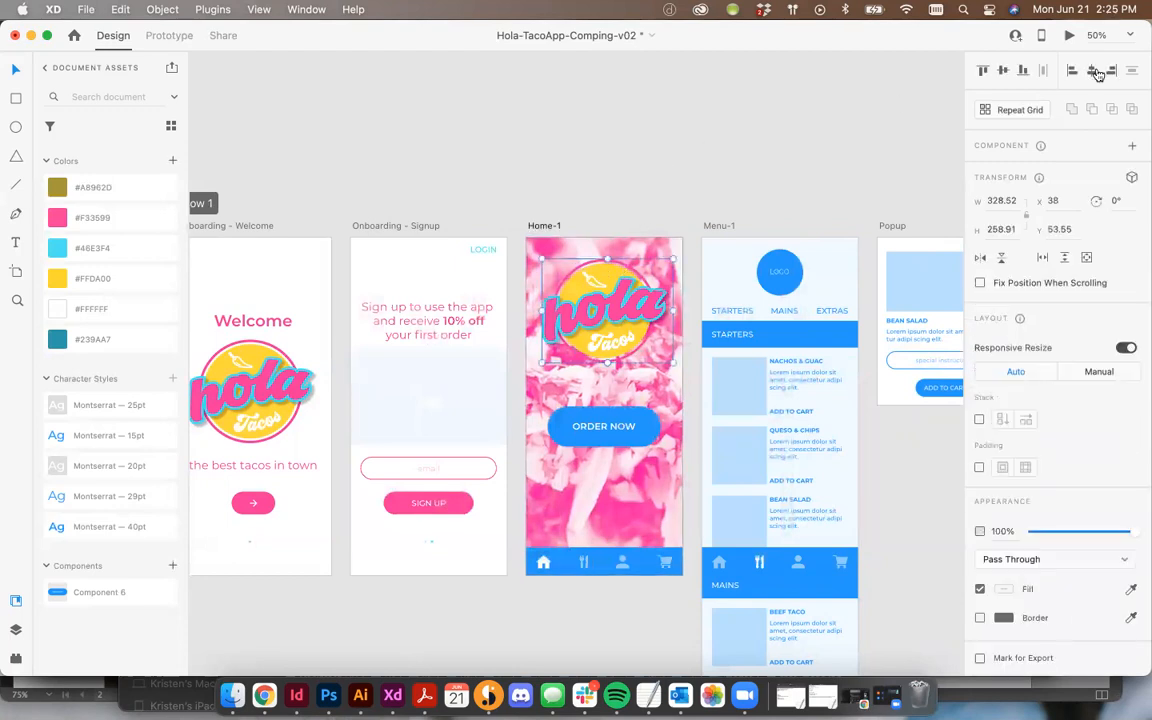
click(1094, 72)
click(699, 184)
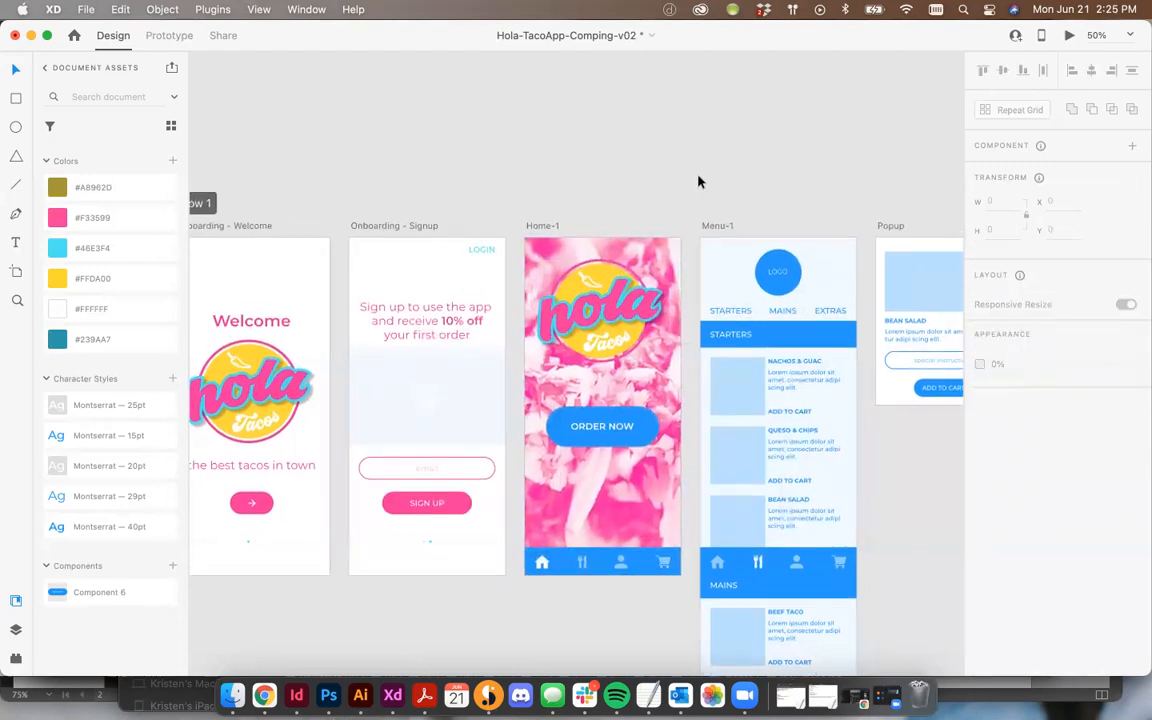
scroll(700, 181, up, 1)
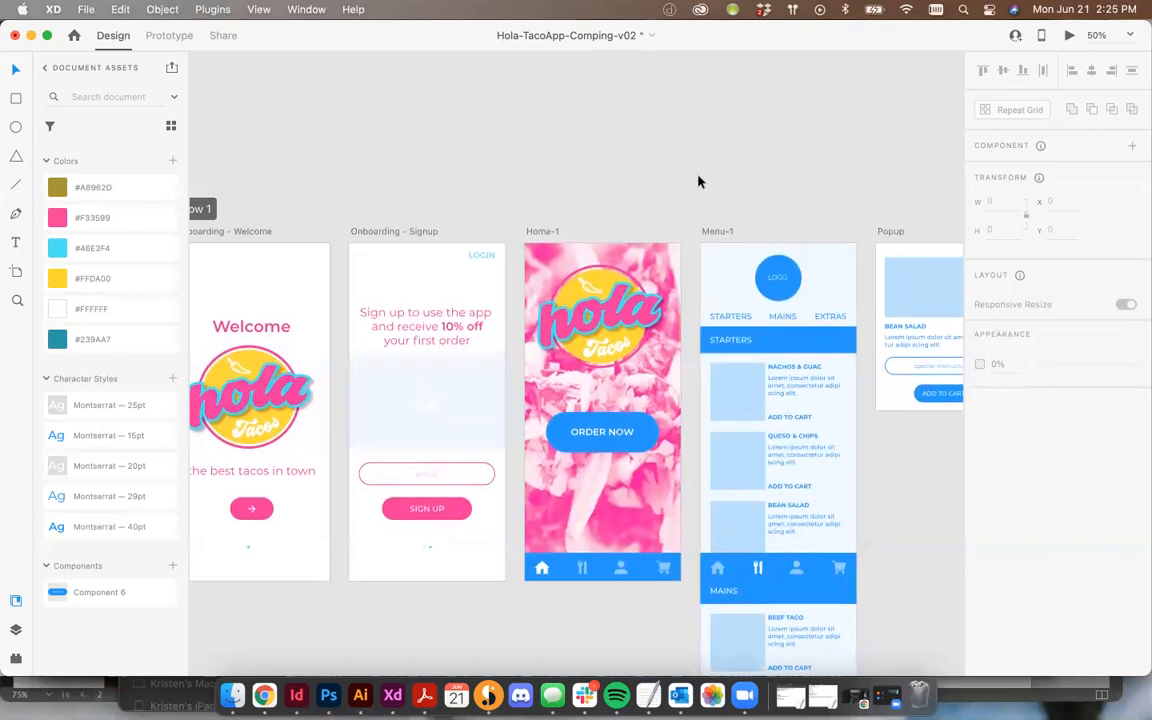
key(super+plus)
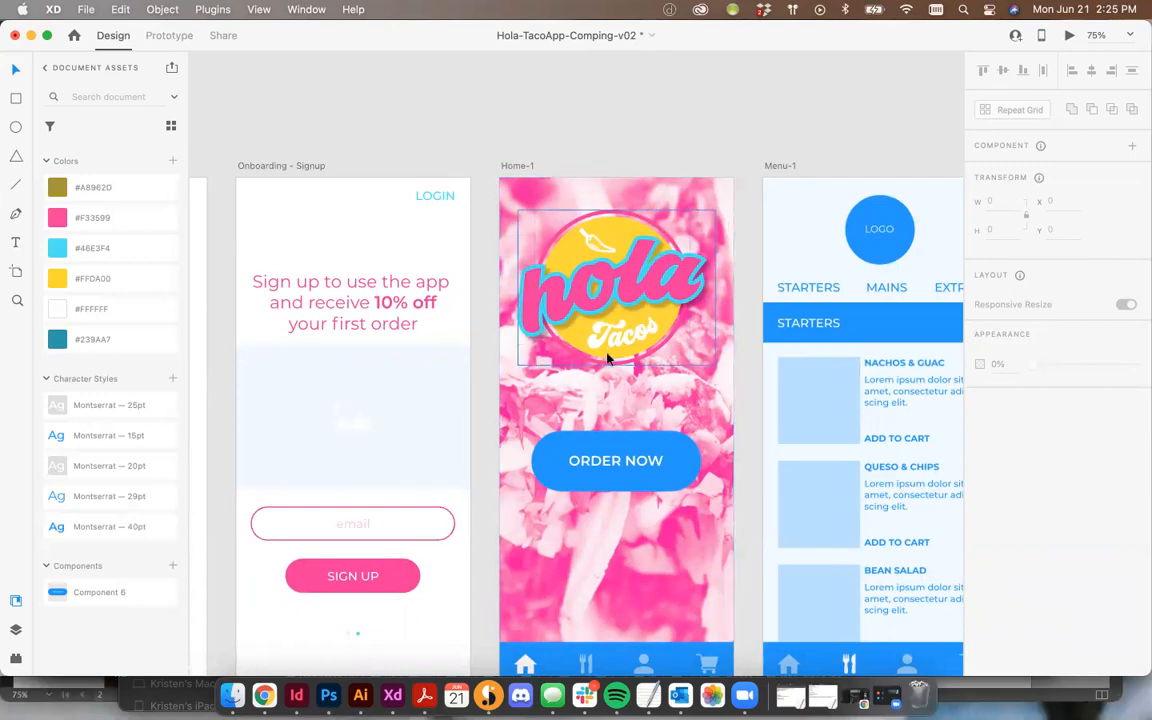
click(647, 227)
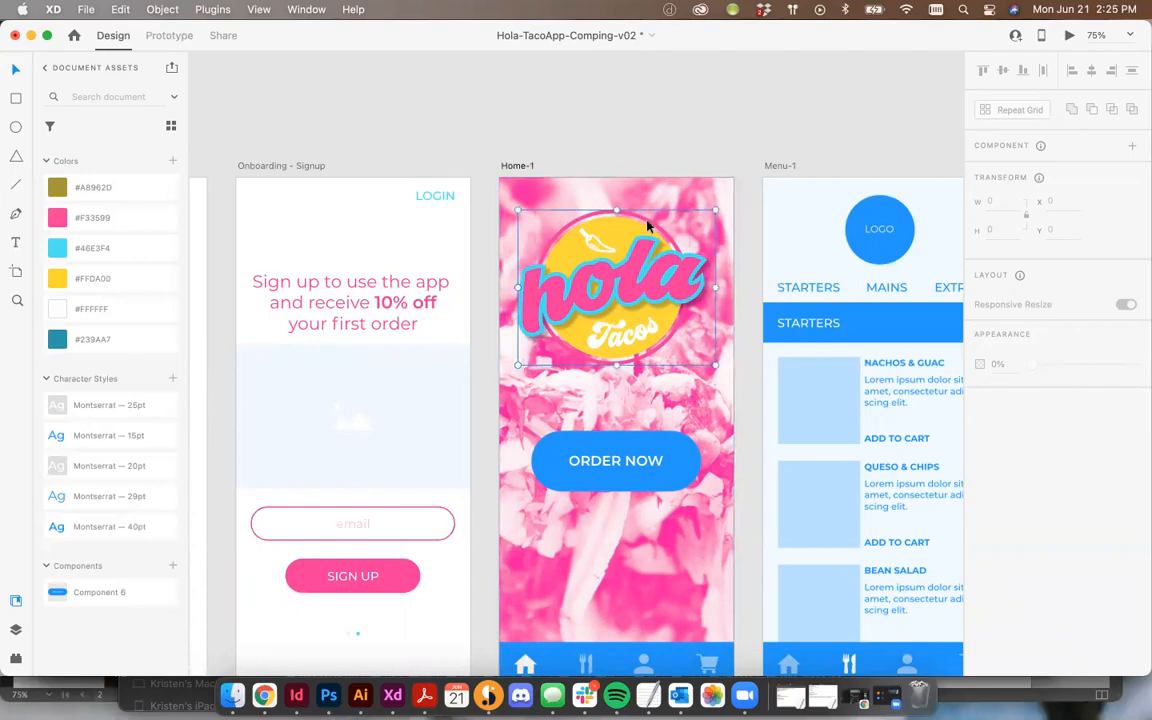
Step: Recolor the outer ring of the Hola Tacos logo on the Home-1 screen to white #FFFFFF
double_click(628, 252)
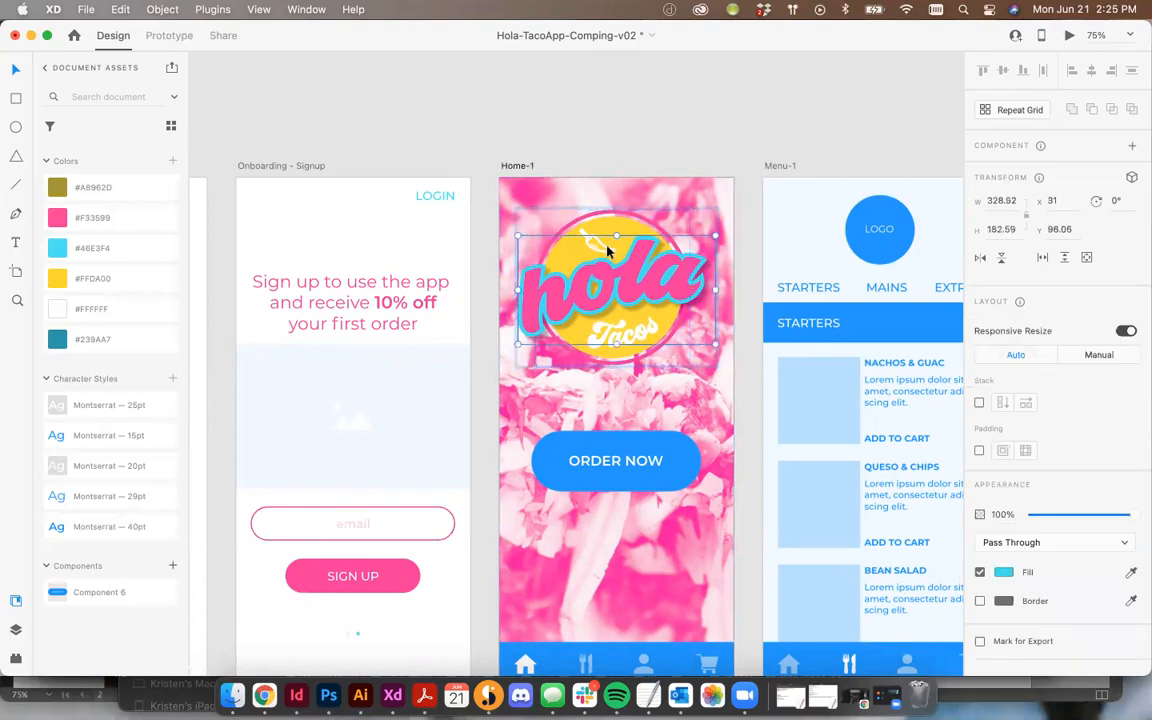
click(632, 342)
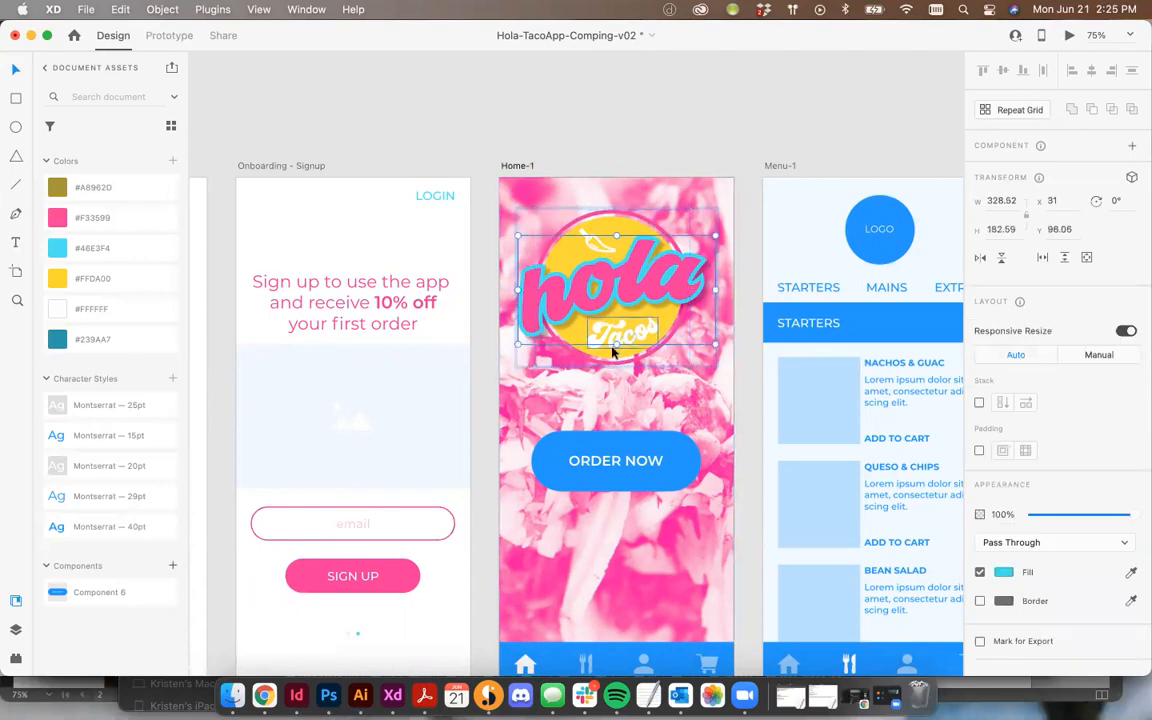
click(642, 224)
click(59, 300)
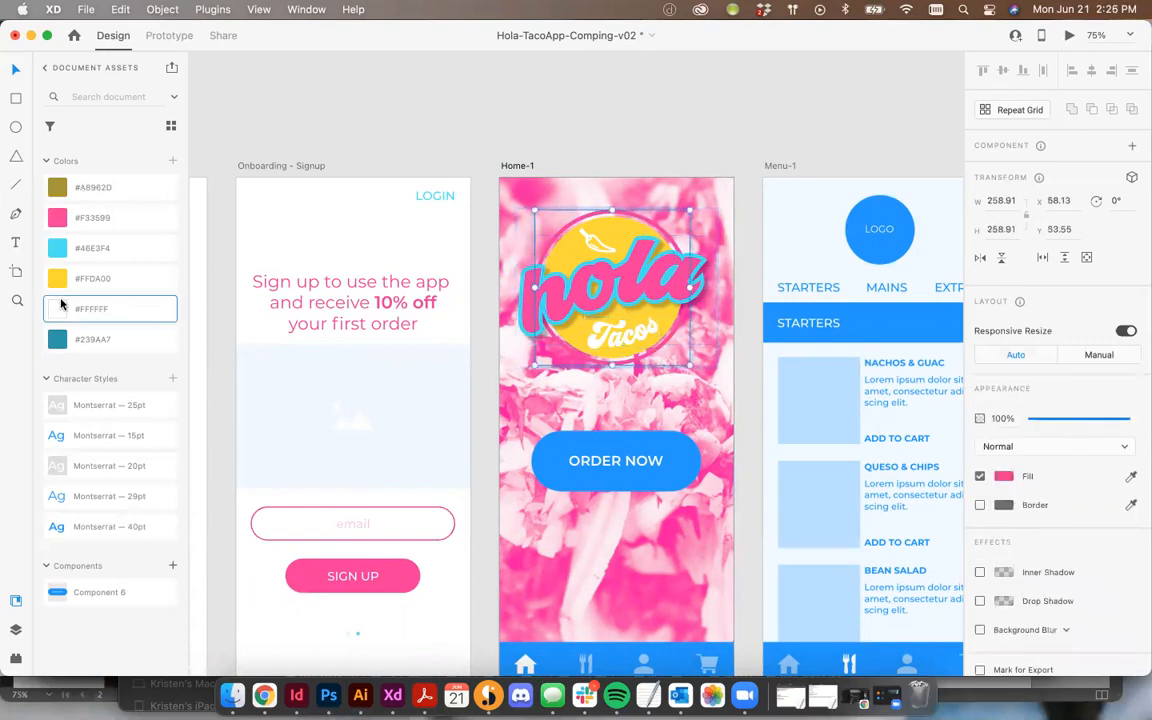
click(811, 122)
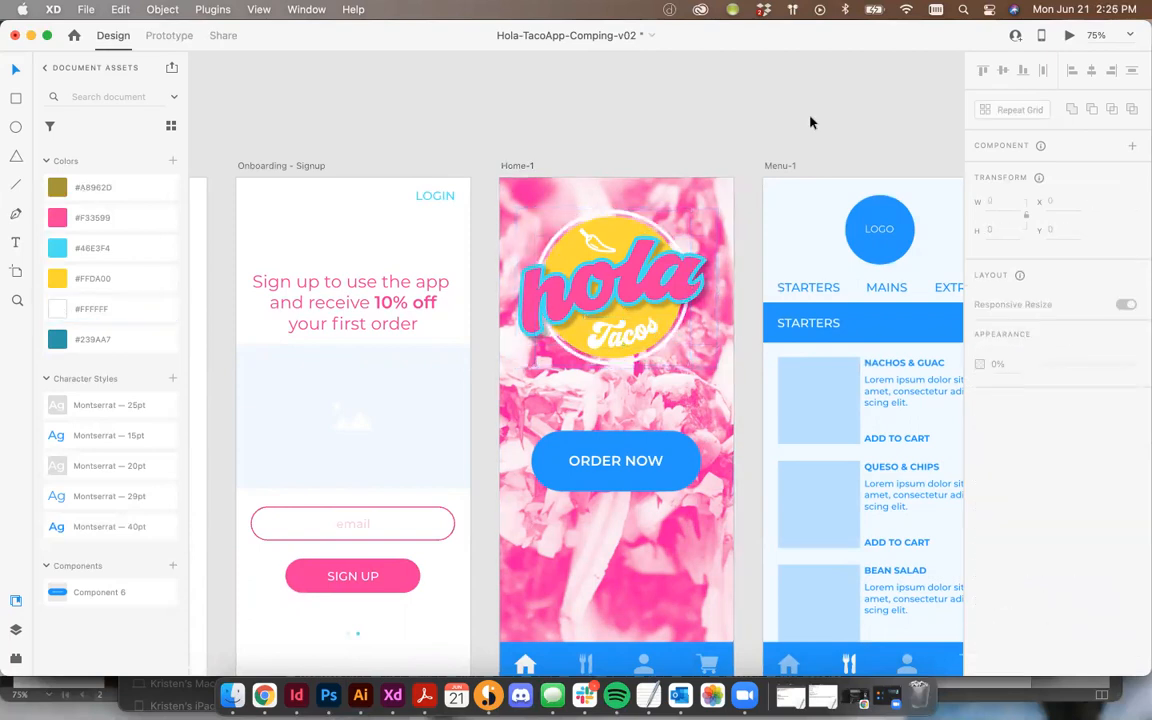
Step: Fill the ORDER NOW button with #46E3F4 and set its label text to #F33599
key(super+minus)
click(637, 424)
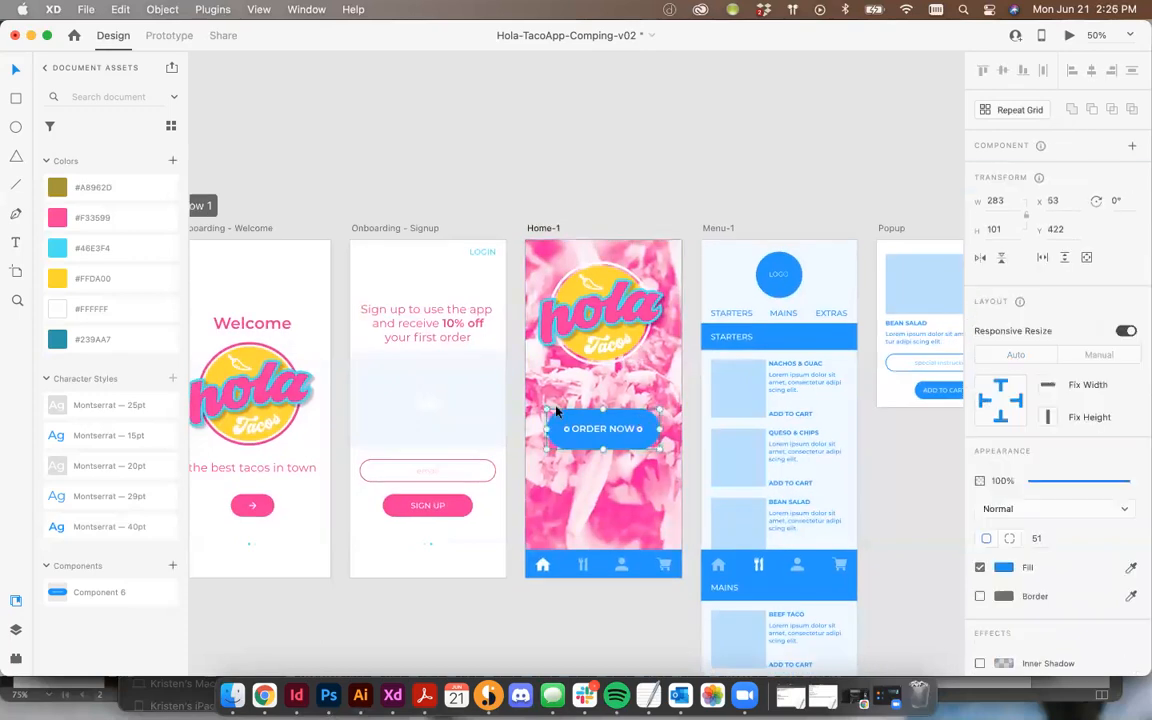
click(70, 217)
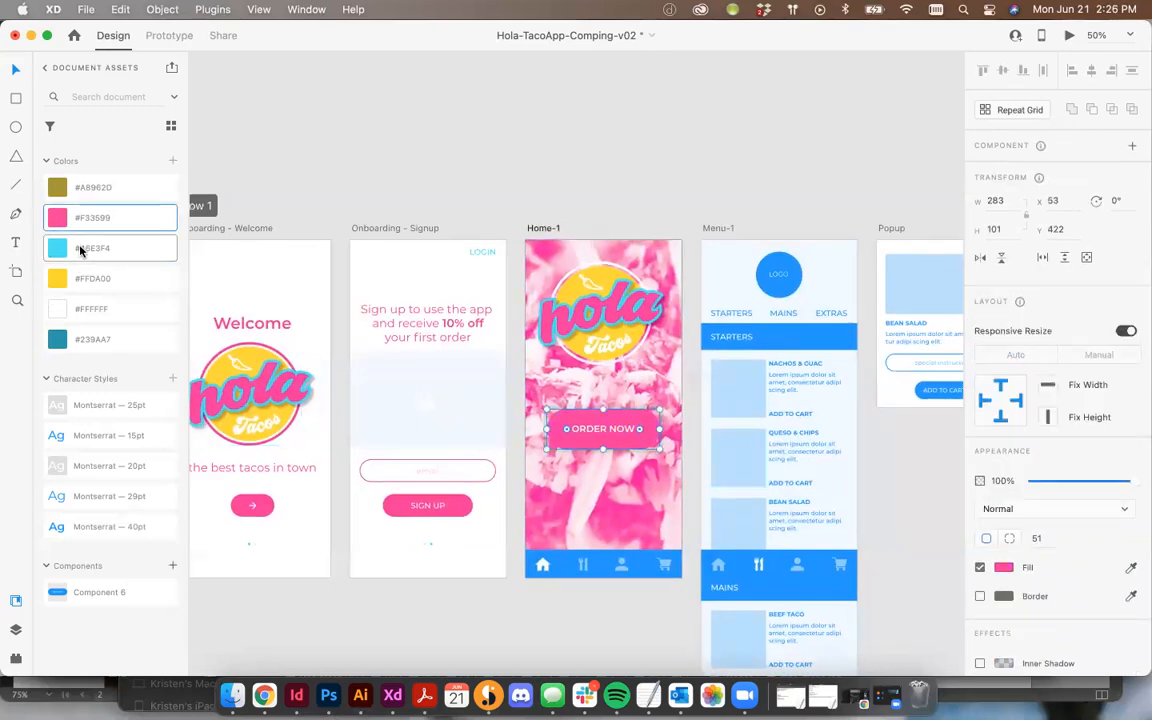
click(70, 248)
double_click(592, 428)
click(85, 222)
click(13, 72)
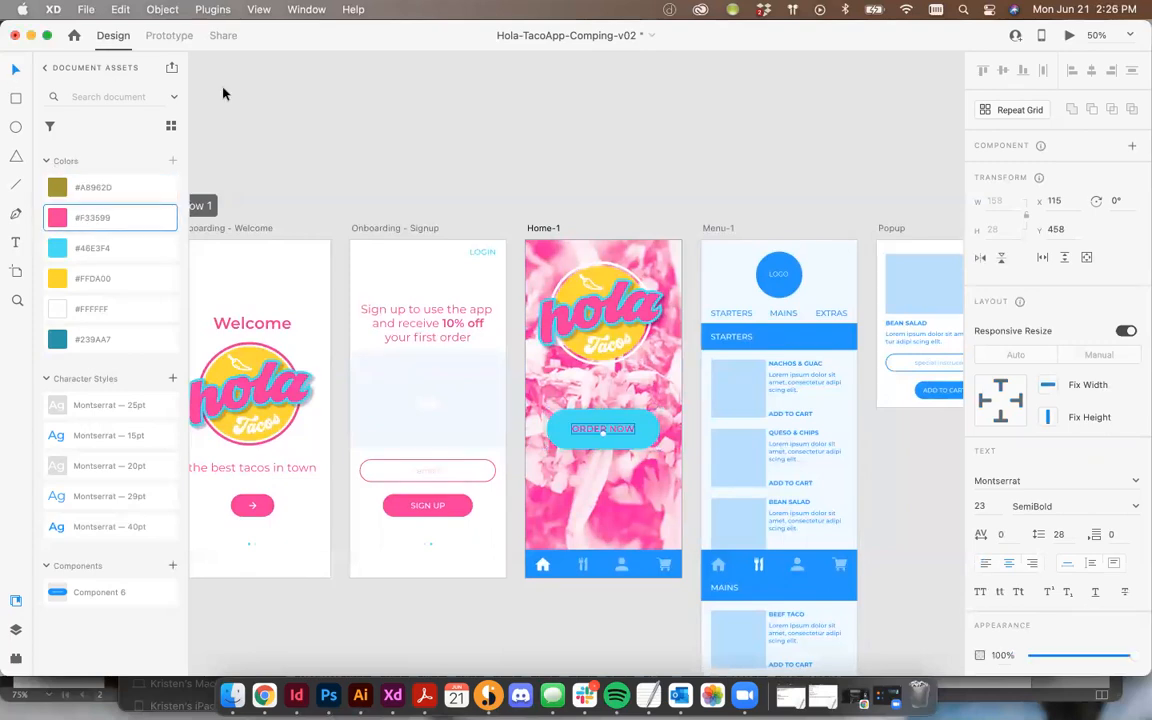
click(519, 221)
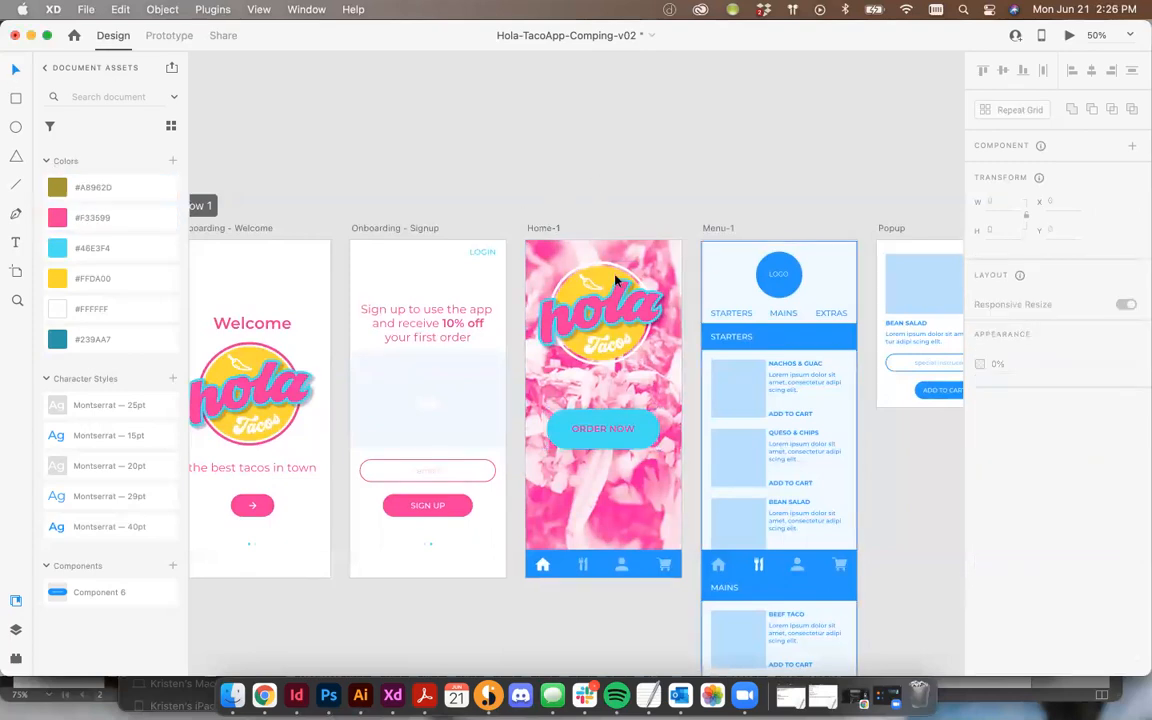
click(650, 254)
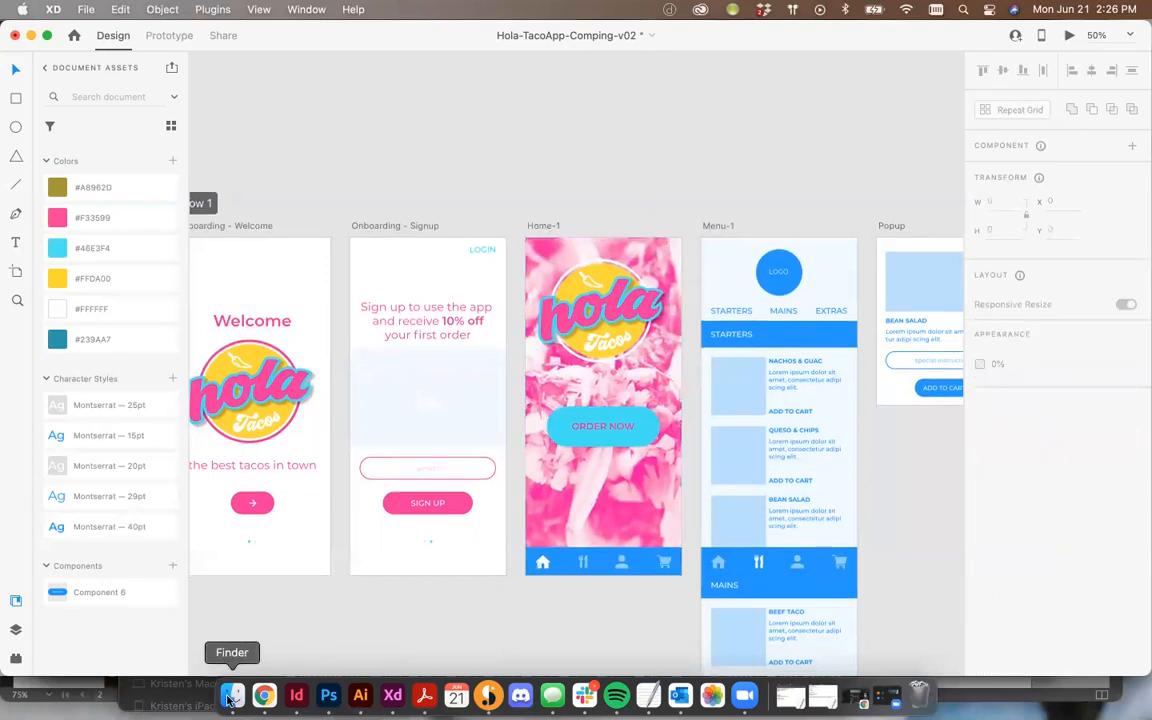
click(232, 695)
drag(558, 470, 463, 160)
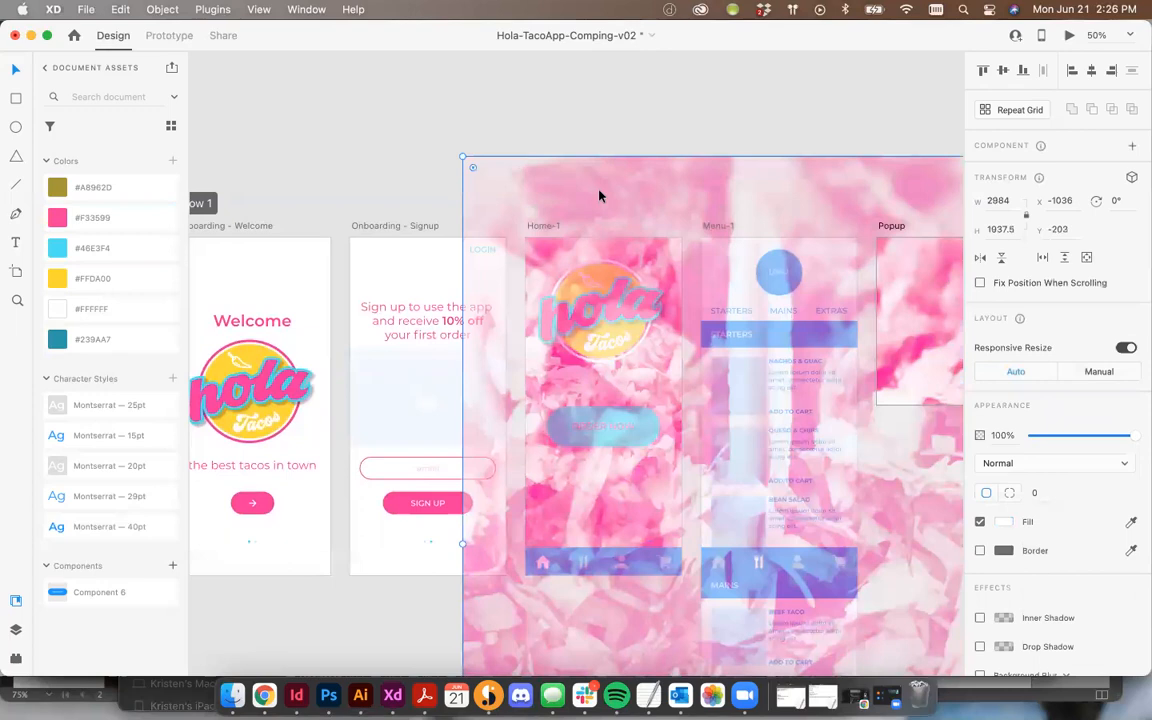
key(super+minus)
drag(506, 265, 167, 127)
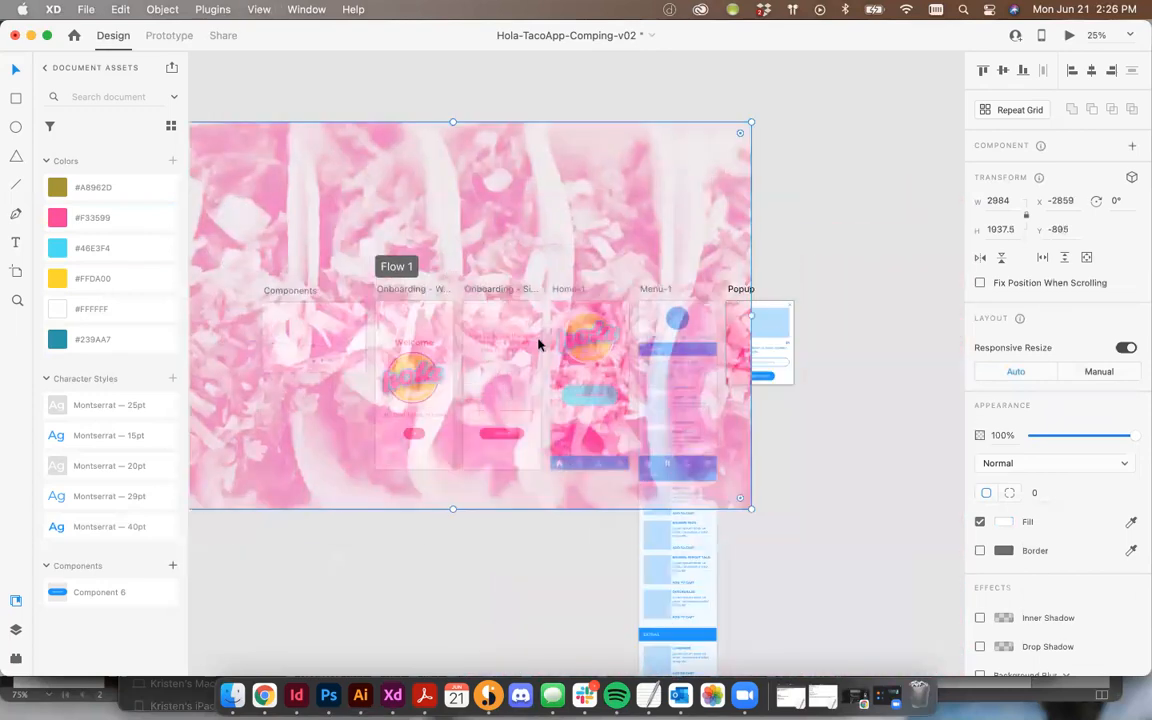
drag(751, 507, 393, 221)
drag(282, 155, 480, 545)
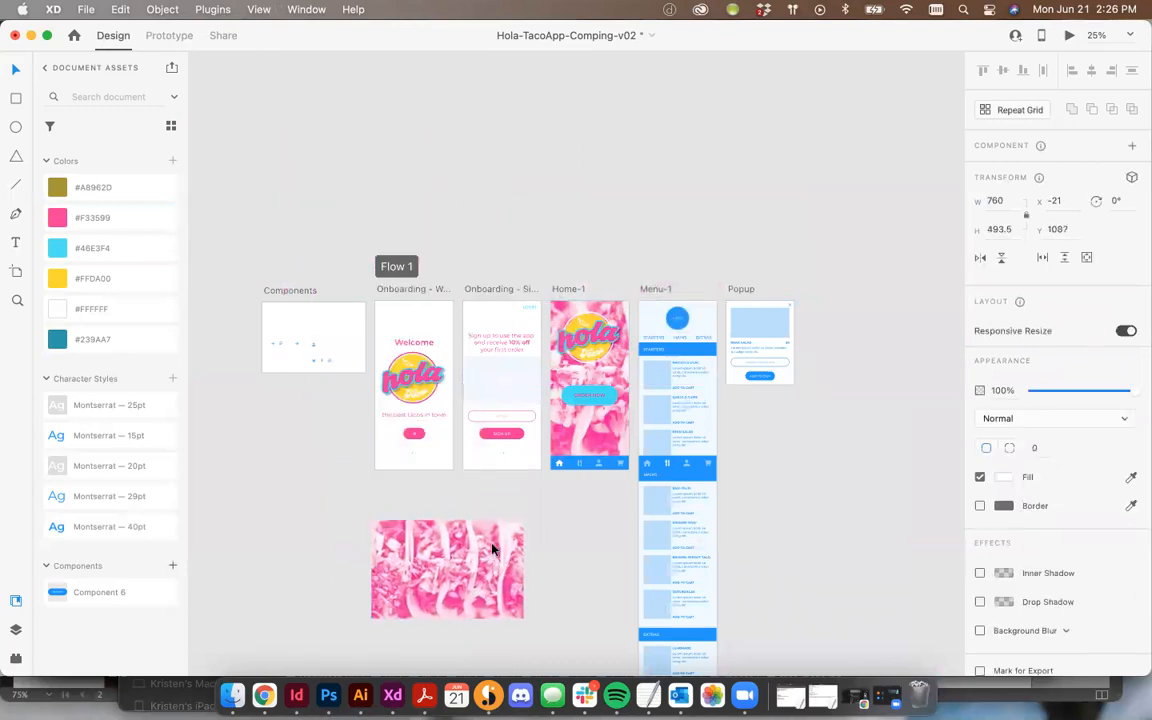
key(super+plus)
scroll(483, 535, down, 5)
scroll(483, 535, left, 2)
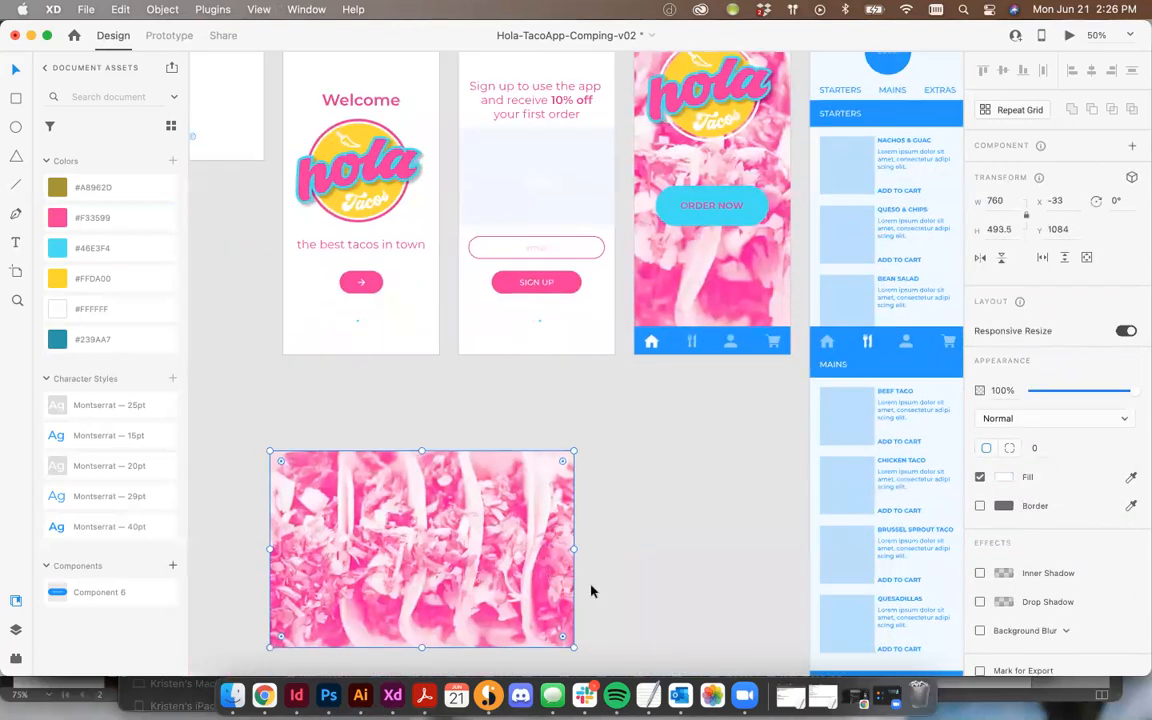
drag(572, 547, 527, 504)
key(Delete)
Step: Replace the LOGO placeholder circle on the Menu-1 screen with a copy of the Hola Tacos logo
drag(501, 328, 440, 522)
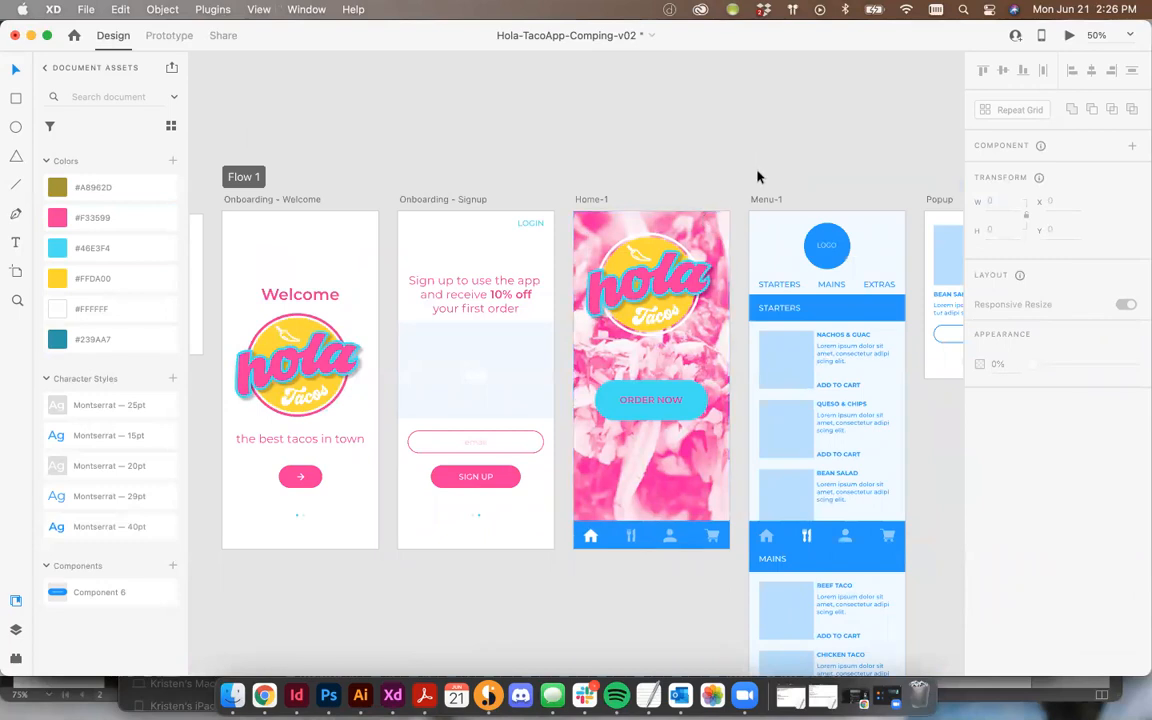
click(310, 348)
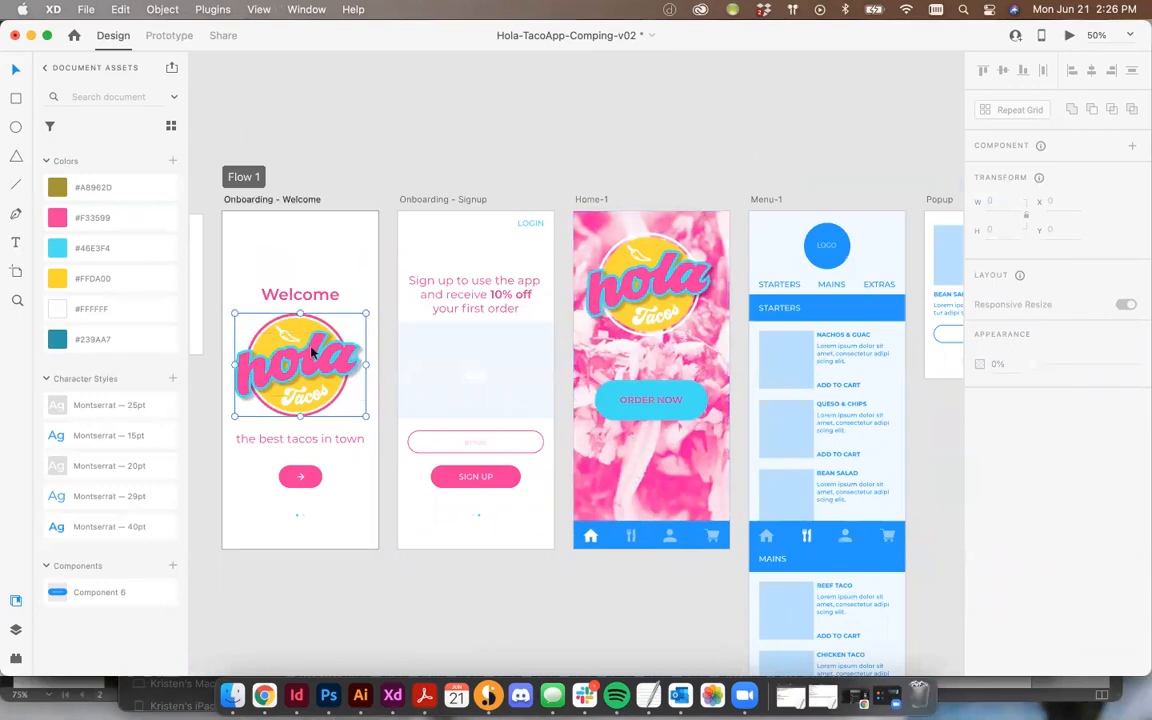
drag(366, 360, 821, 247)
key(super+x)
click(831, 246)
key(Delete)
key(super+v)
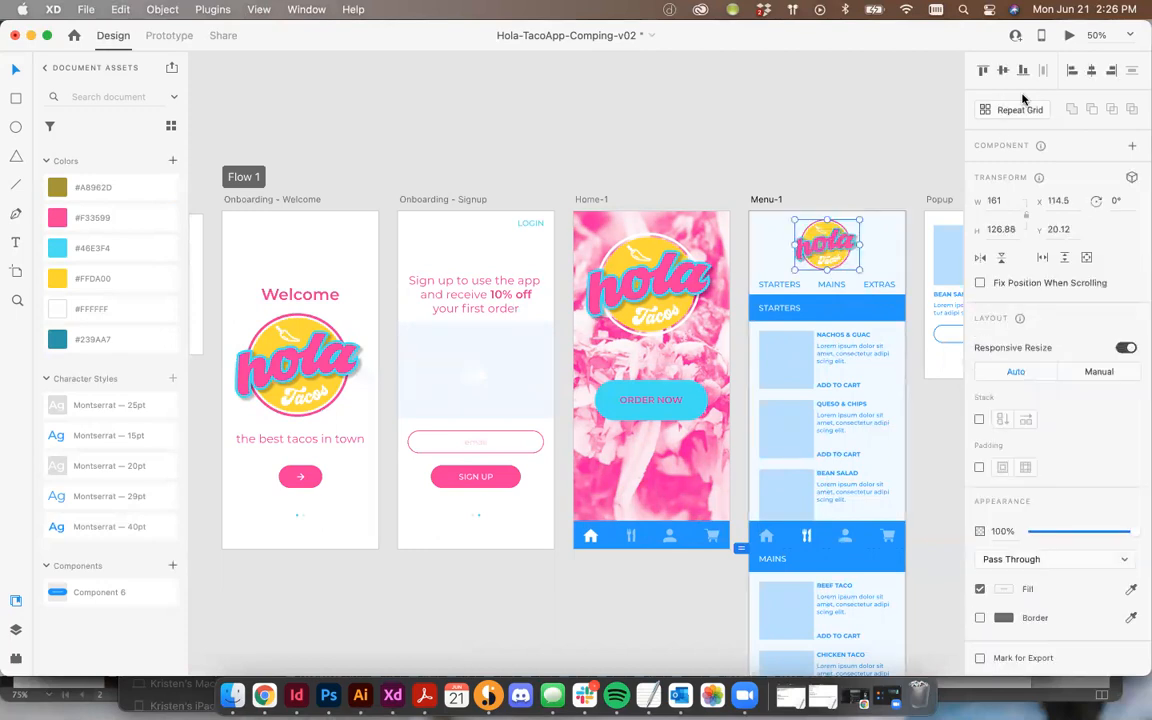
click(868, 101)
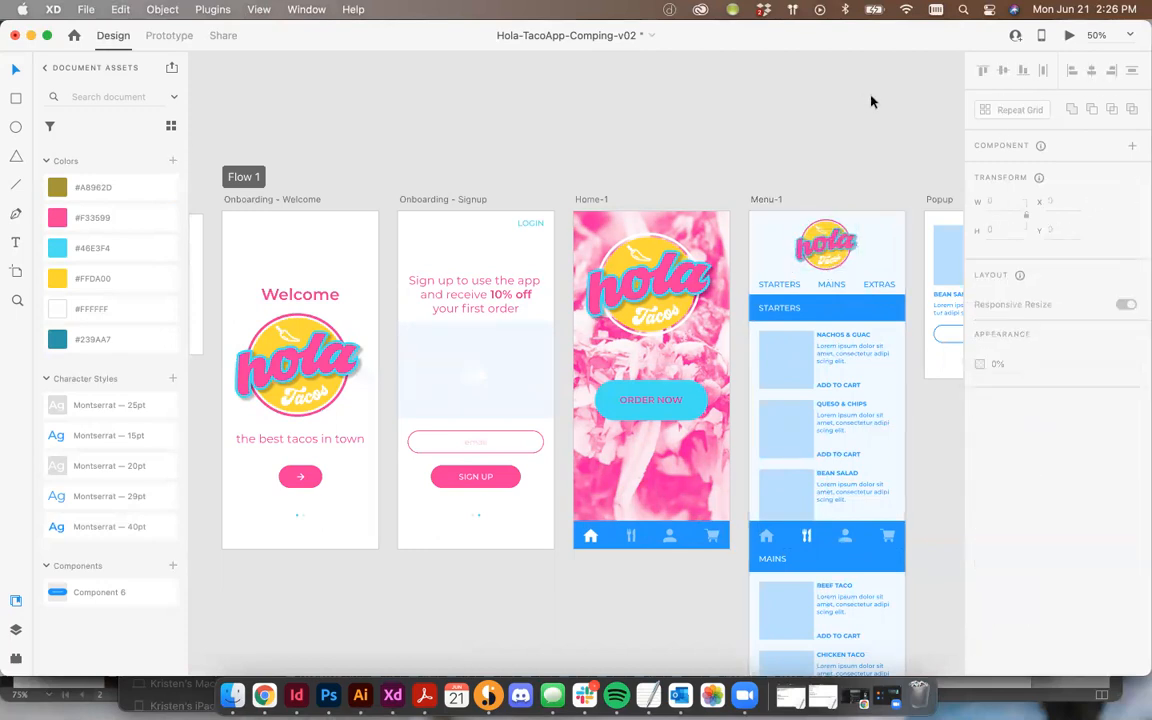
Step: Copy the bunting banner from Onboarding Graphics.ai in Illustrator and paste it onto the Onboarding - Signup screen
scroll(871, 101, down, 1)
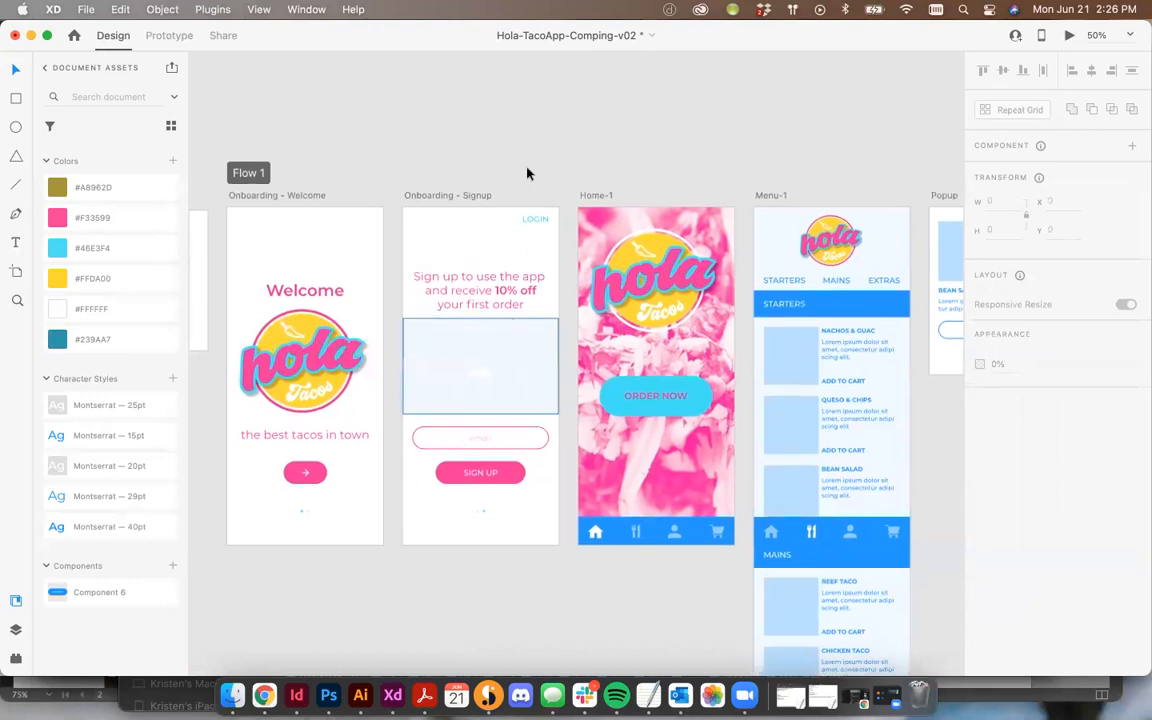
click(361, 695)
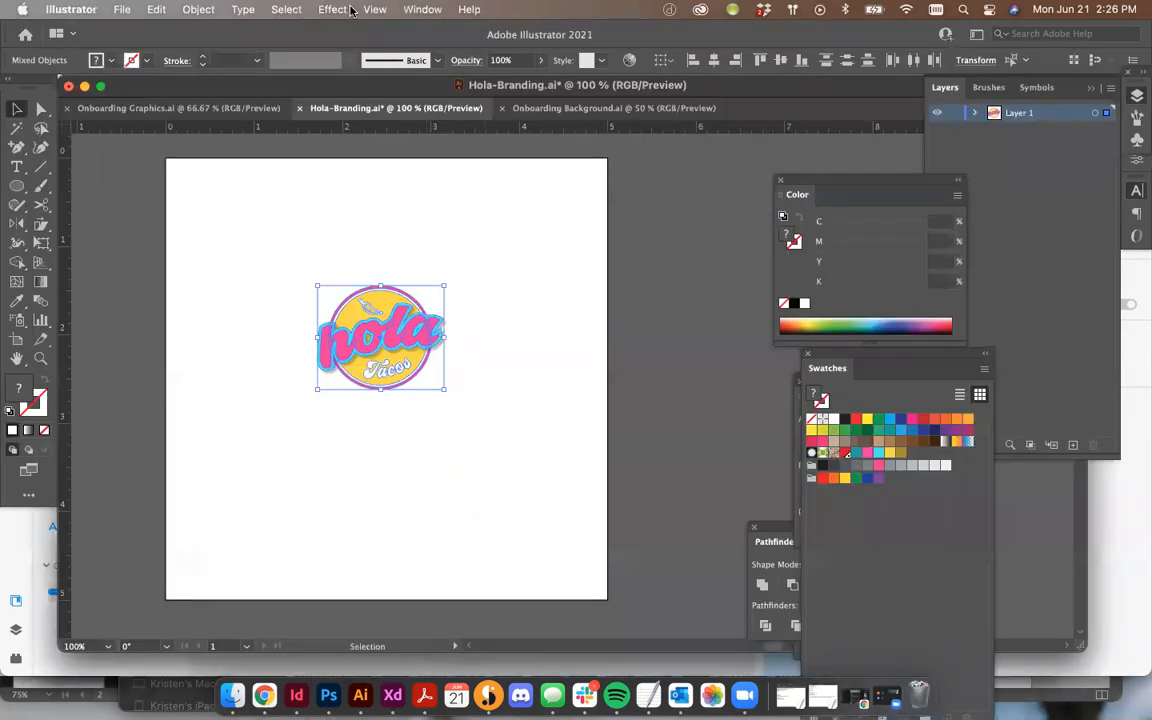
click(192, 105)
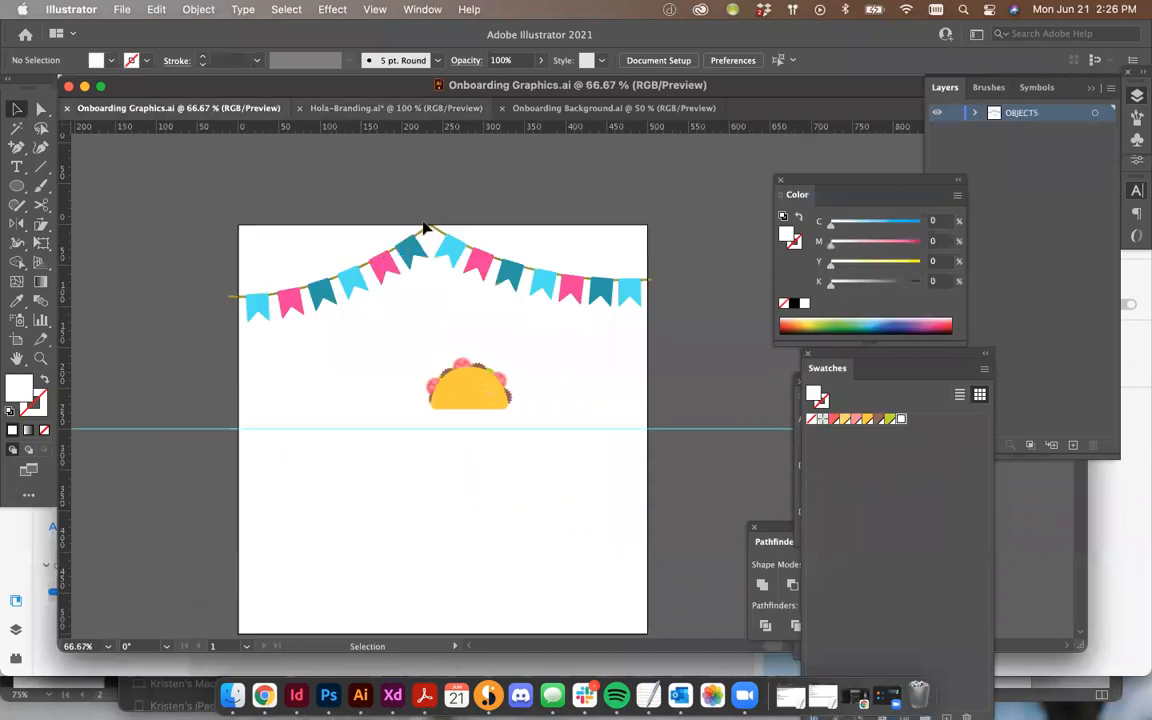
click(400, 252)
drag(202, 188, 655, 305)
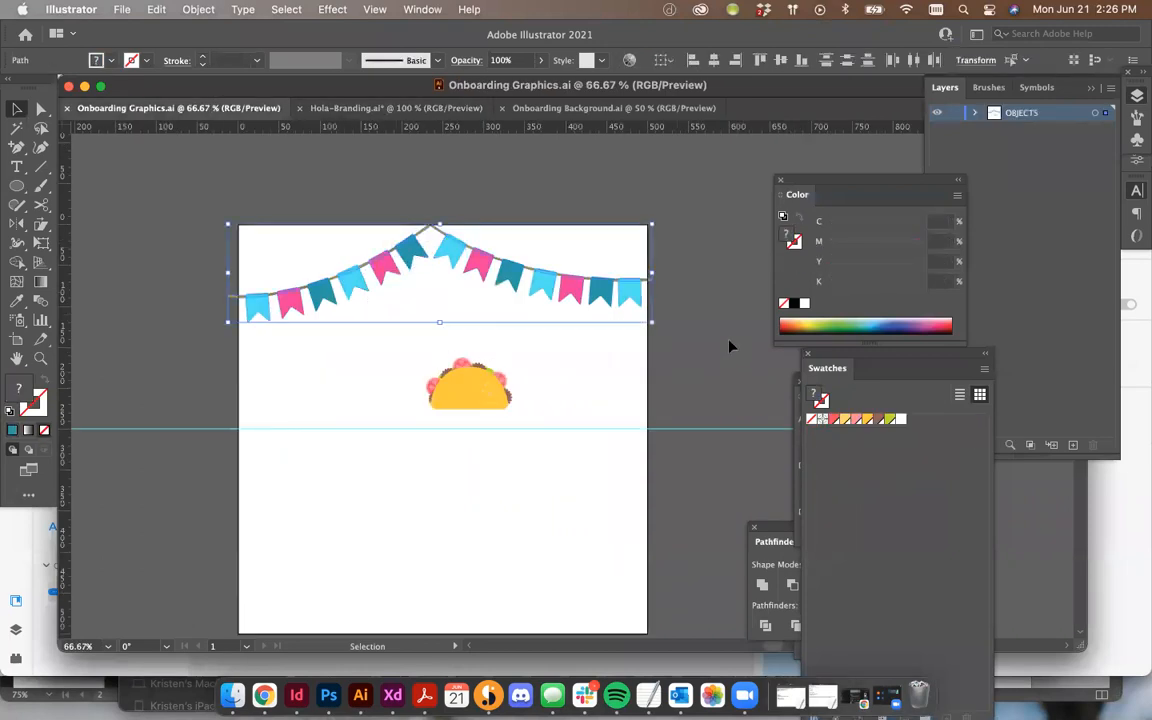
click(394, 700)
key(super+v)
drag(555, 359, 555, 428)
Step: Copy the taco illustration from Illustrator and paste it onto the Onboarding - Signup screen
click(360, 697)
key(super+c)
click(393, 695)
key(super+v)
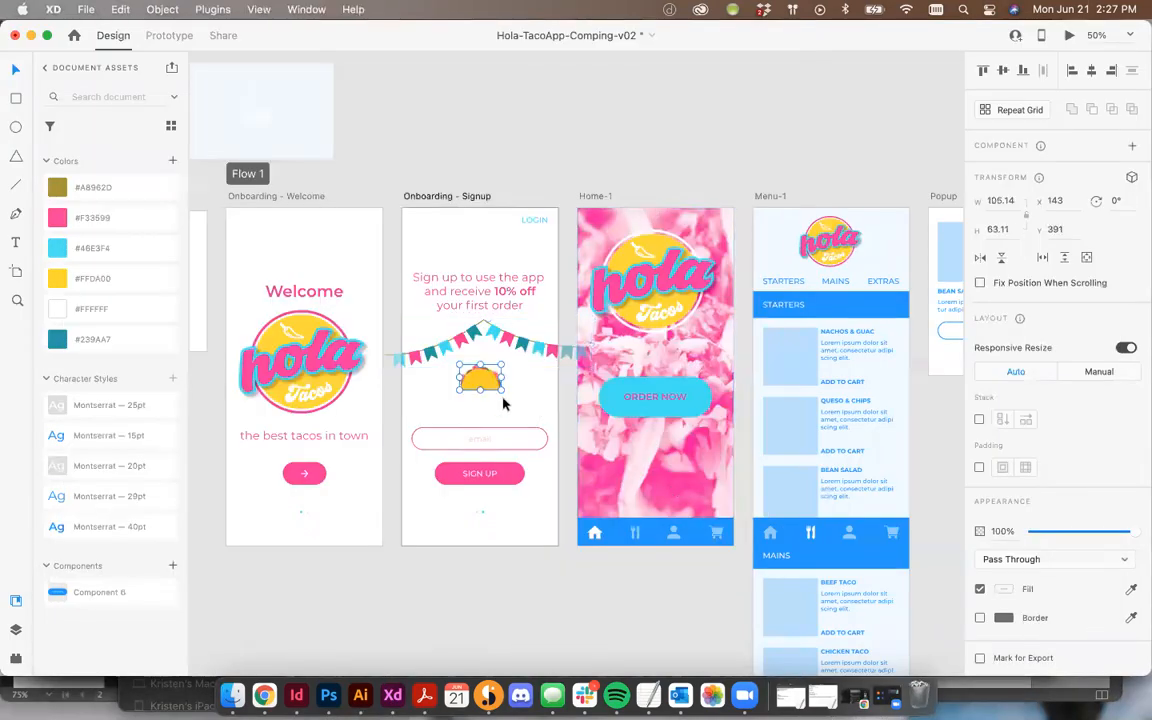
Step: Enlarge the taco illustration and arrange it below the bunting in the Signup screen's image area
drag(502, 390, 523, 404)
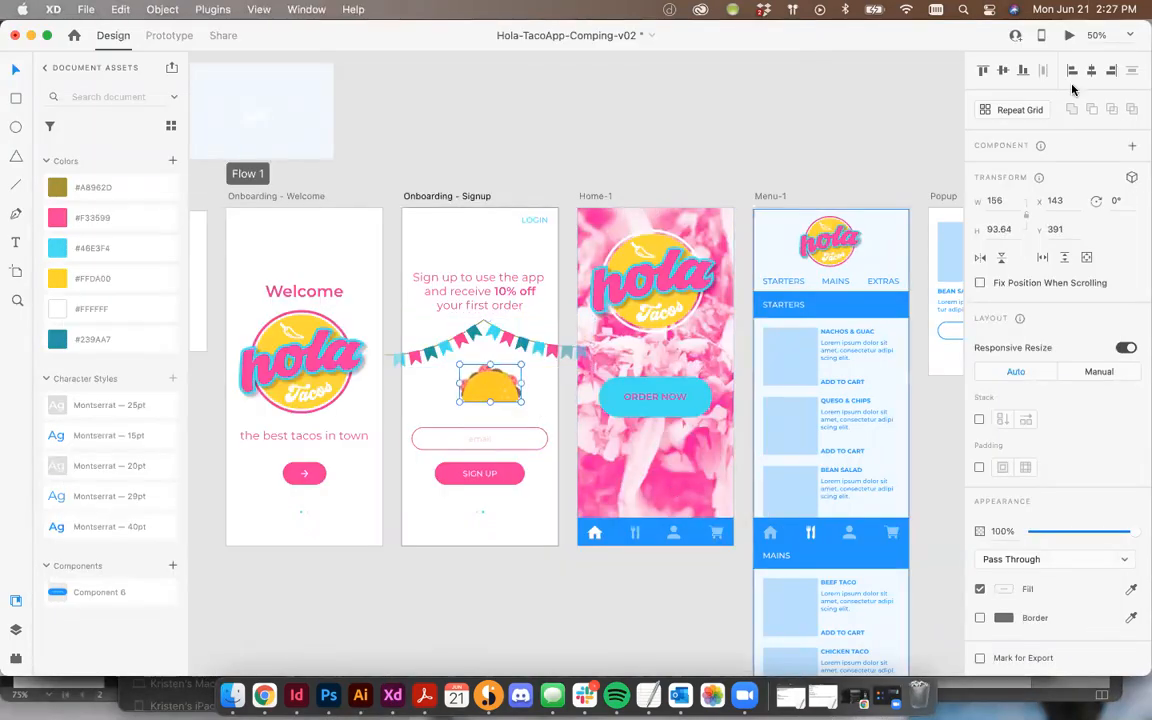
click(473, 338)
click(497, 330)
click(473, 395)
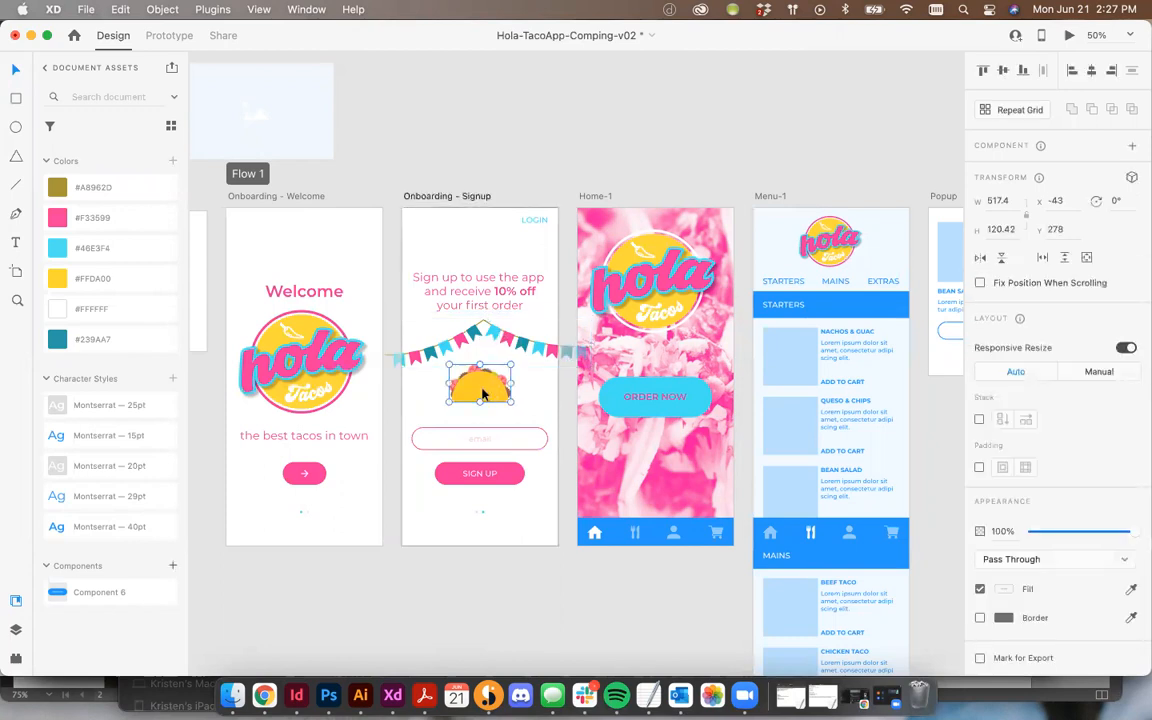
drag(478, 395, 485, 393)
click(511, 344)
drag(517, 344, 522, 344)
click(489, 162)
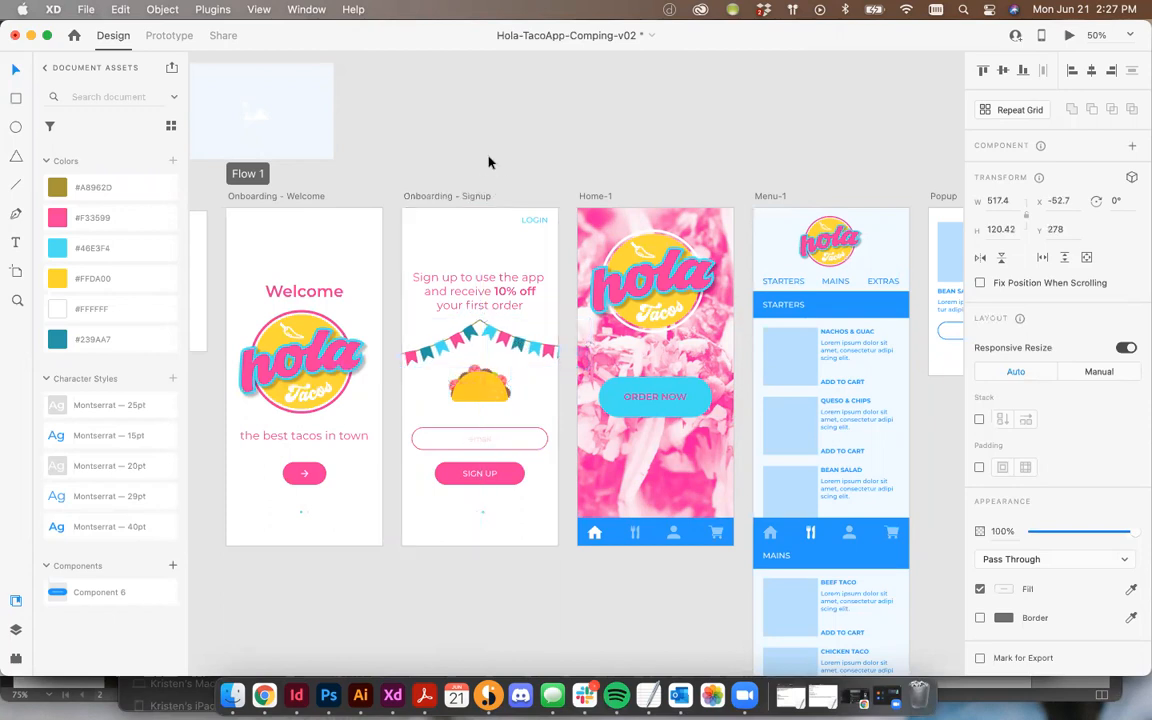
click(511, 347)
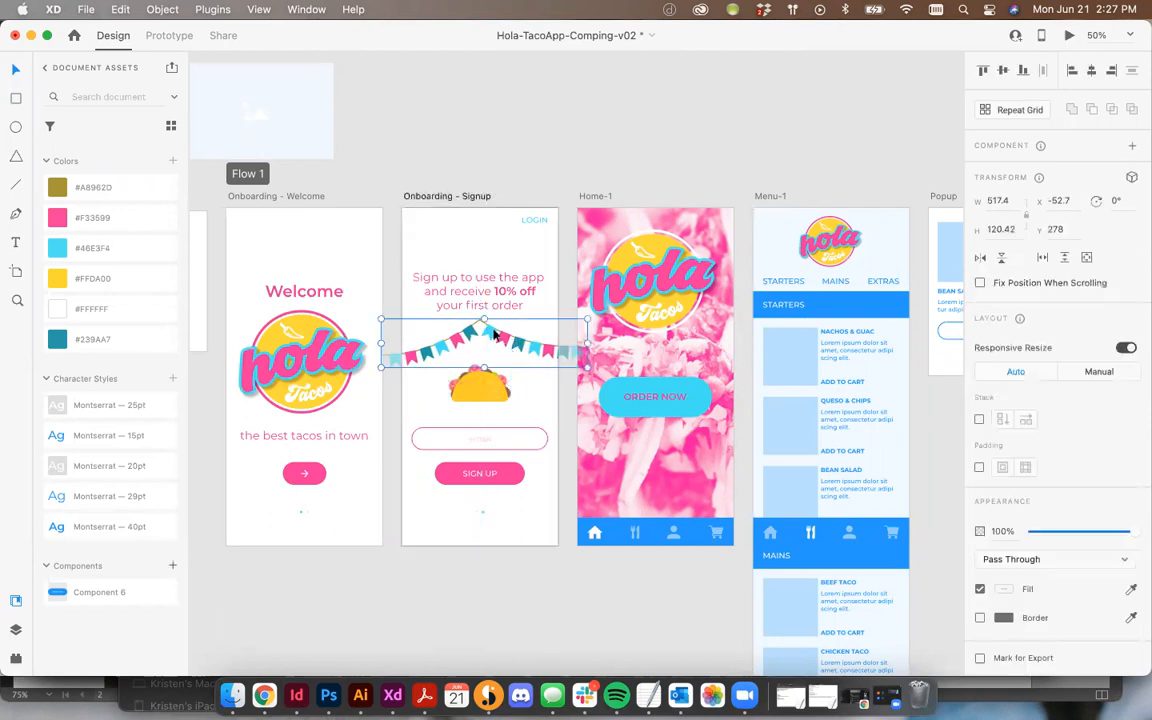
drag(493, 341, 493, 341)
click(548, 183)
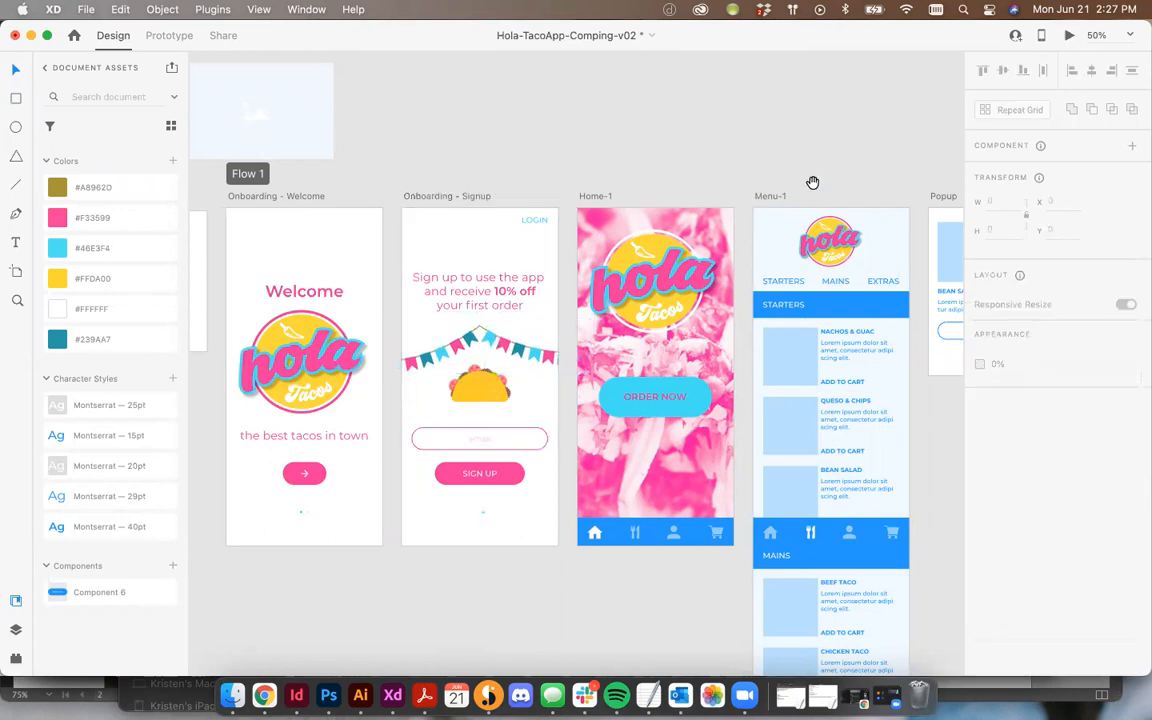
Step: Recolor the bottom navigation bars on Home-1 and Menu-1 to #46E3F4
drag(862, 180, 784, 156)
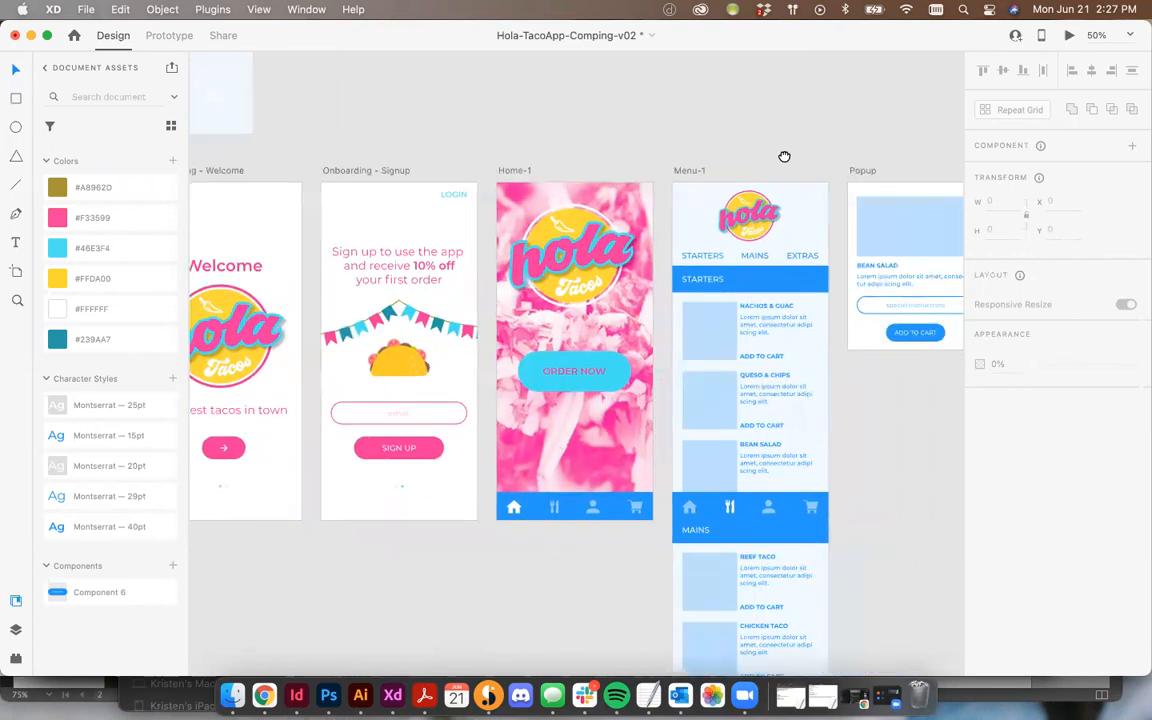
click(538, 504)
double_click(538, 505)
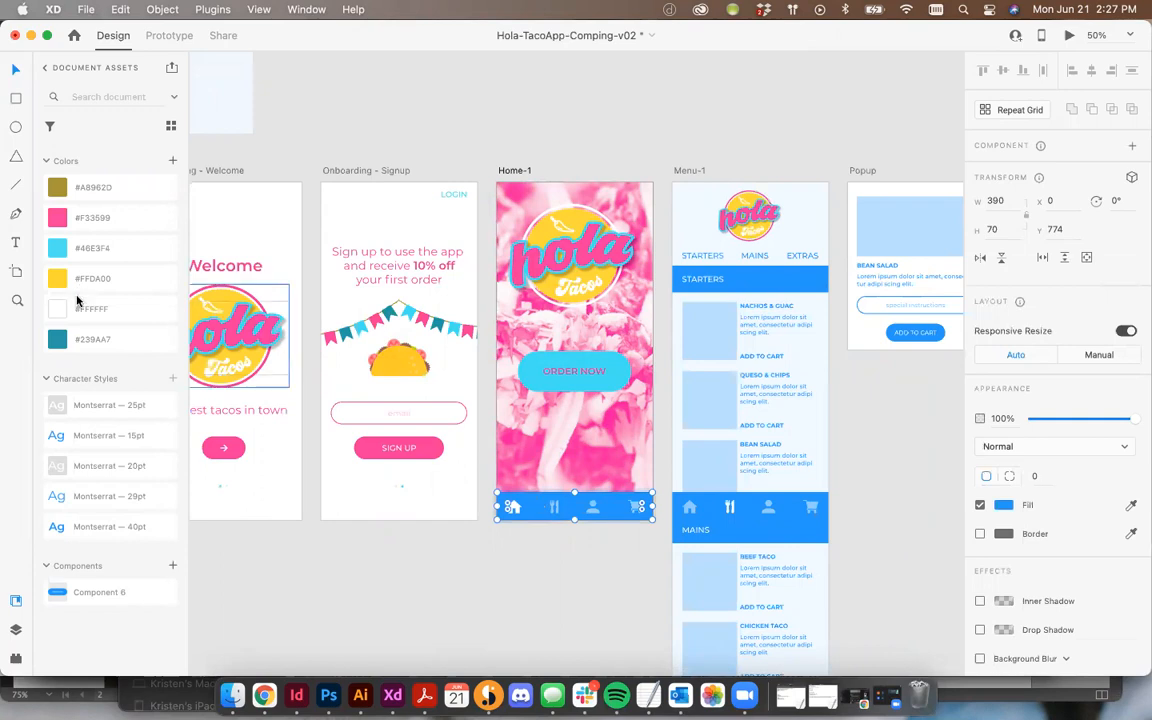
click(87, 249)
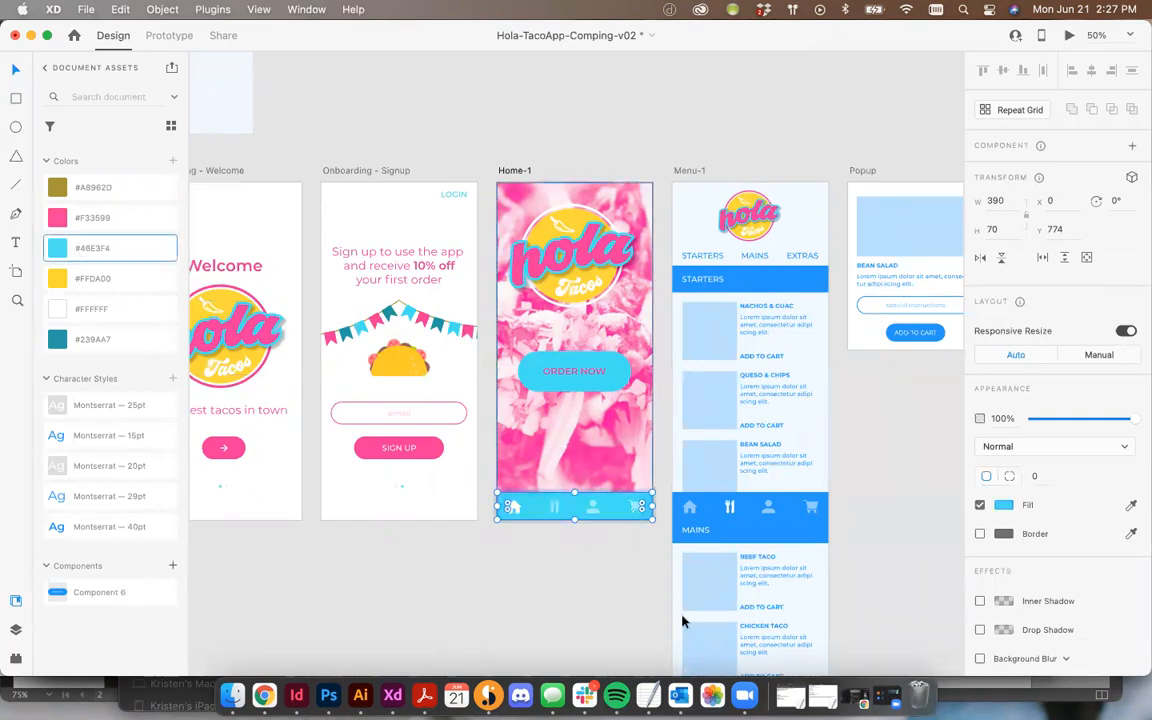
click(708, 503)
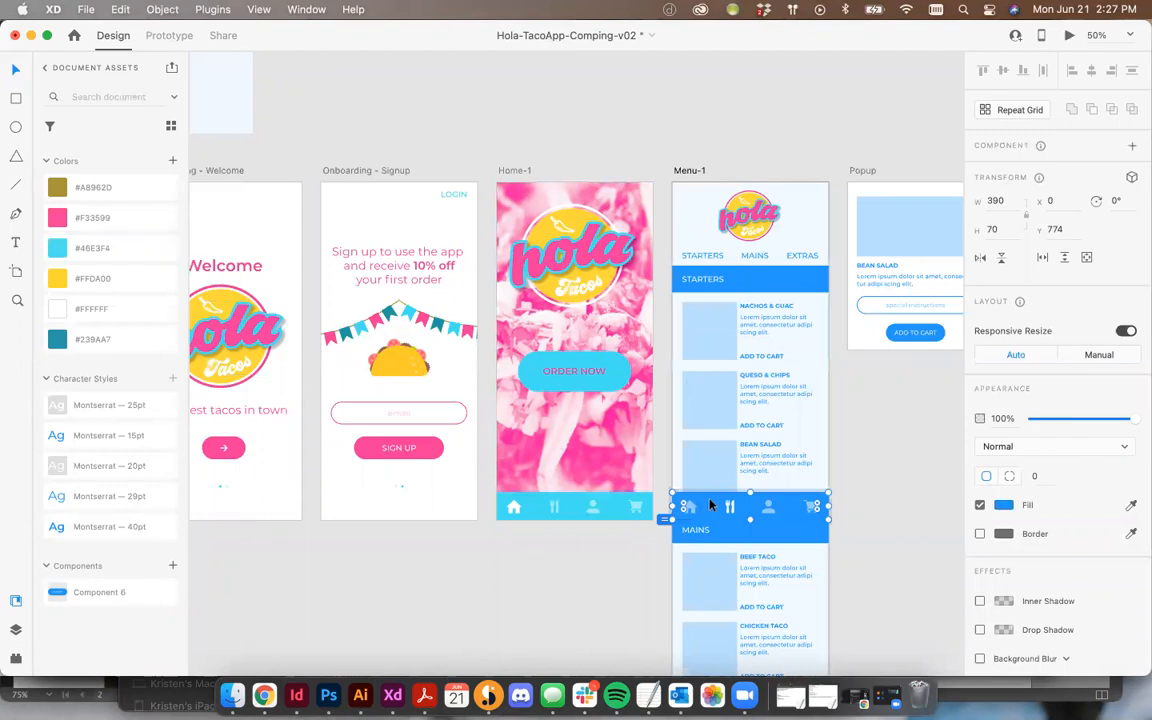
click(57, 253)
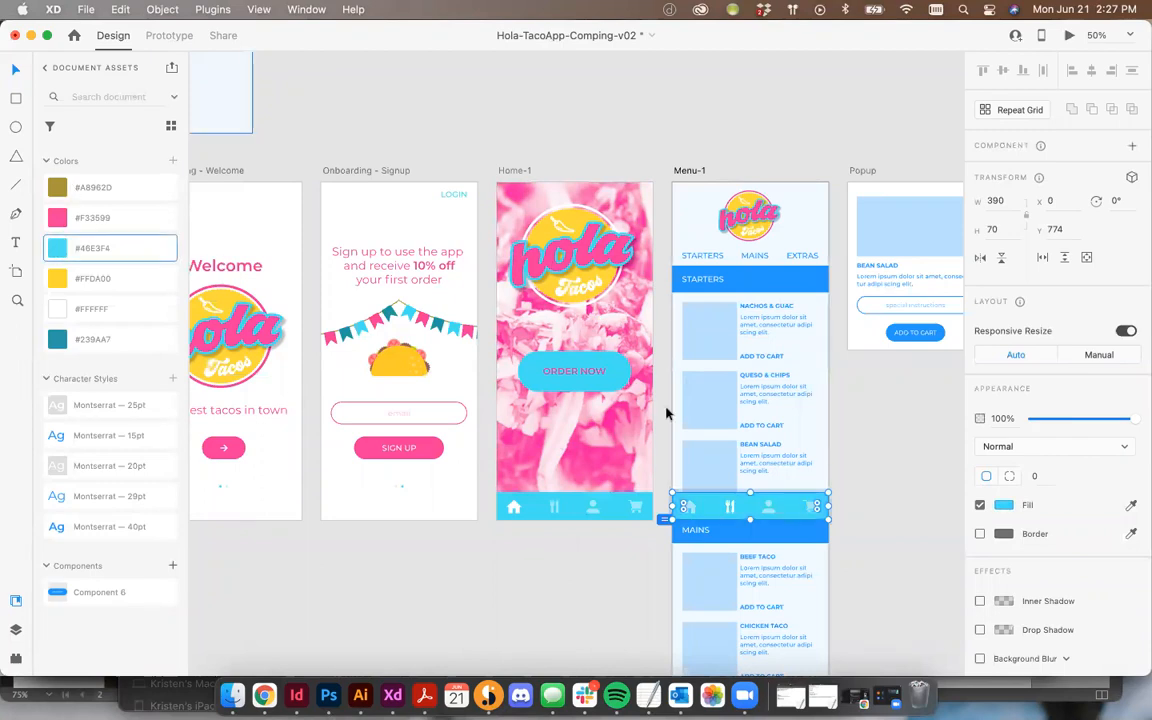
Step: Color the home icon in the Home-1 navigation bar yellow #FFDA00
scroll(666, 411, right, 5)
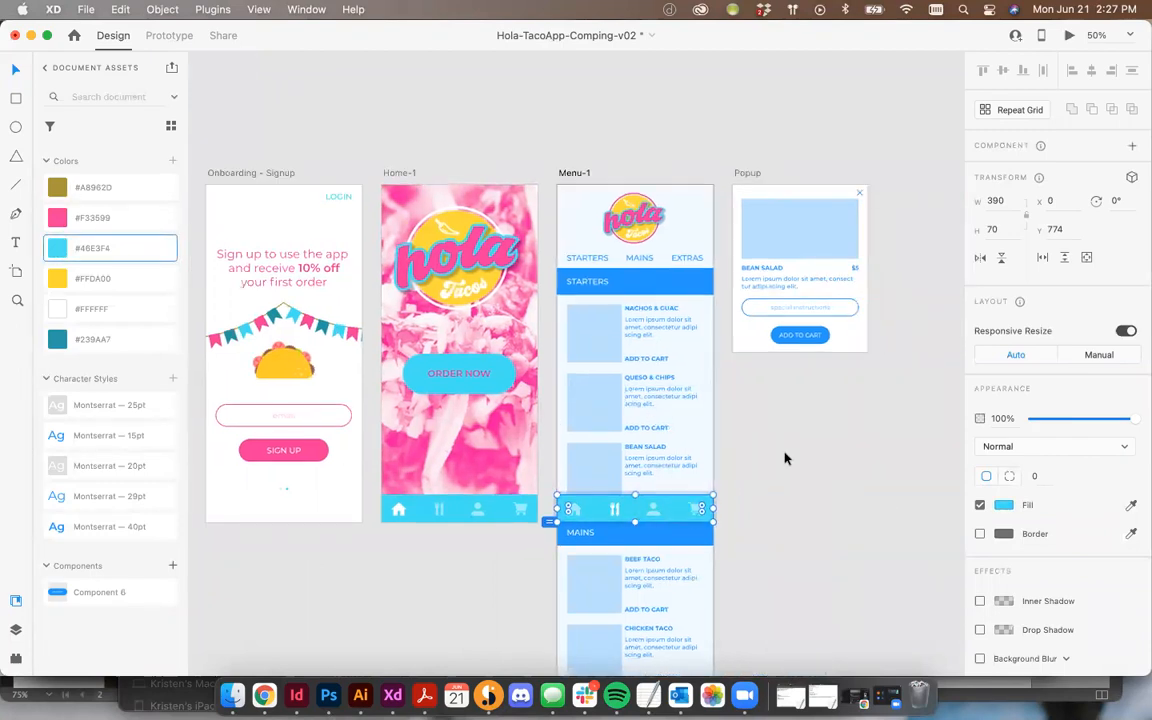
click(402, 510)
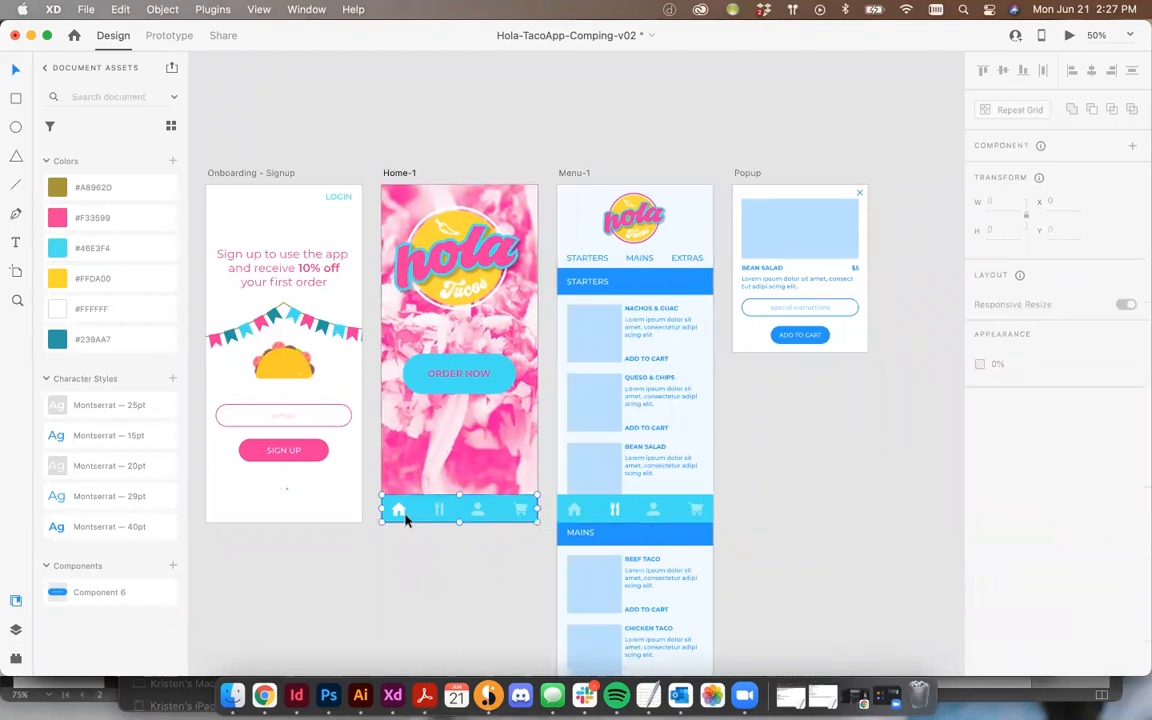
double_click(402, 514)
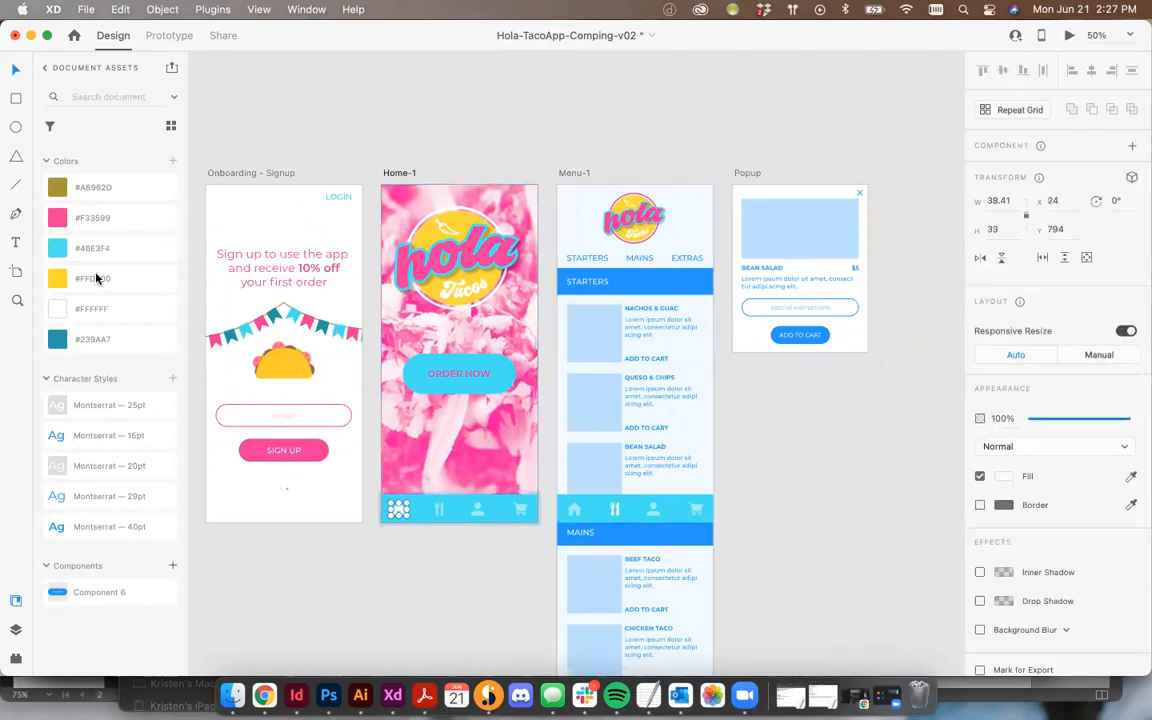
click(93, 279)
click(447, 604)
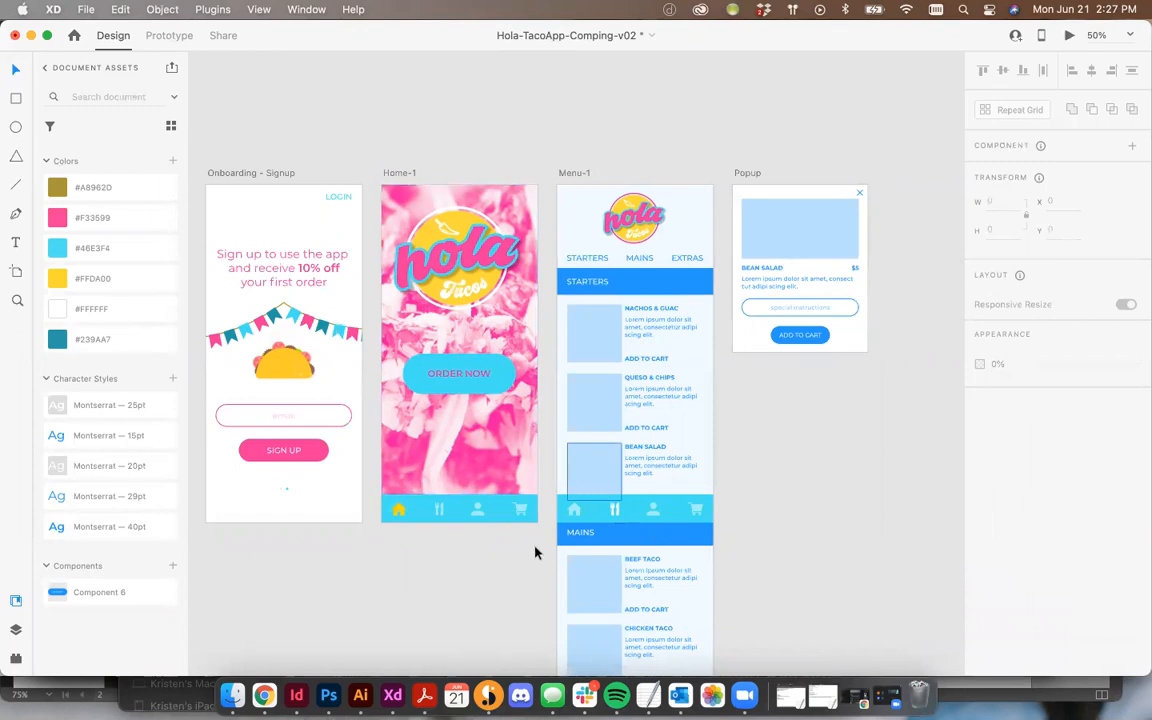
Step: Color the utensils icon in the Menu-1 navigation bar yellow #FFDA00
click(613, 511)
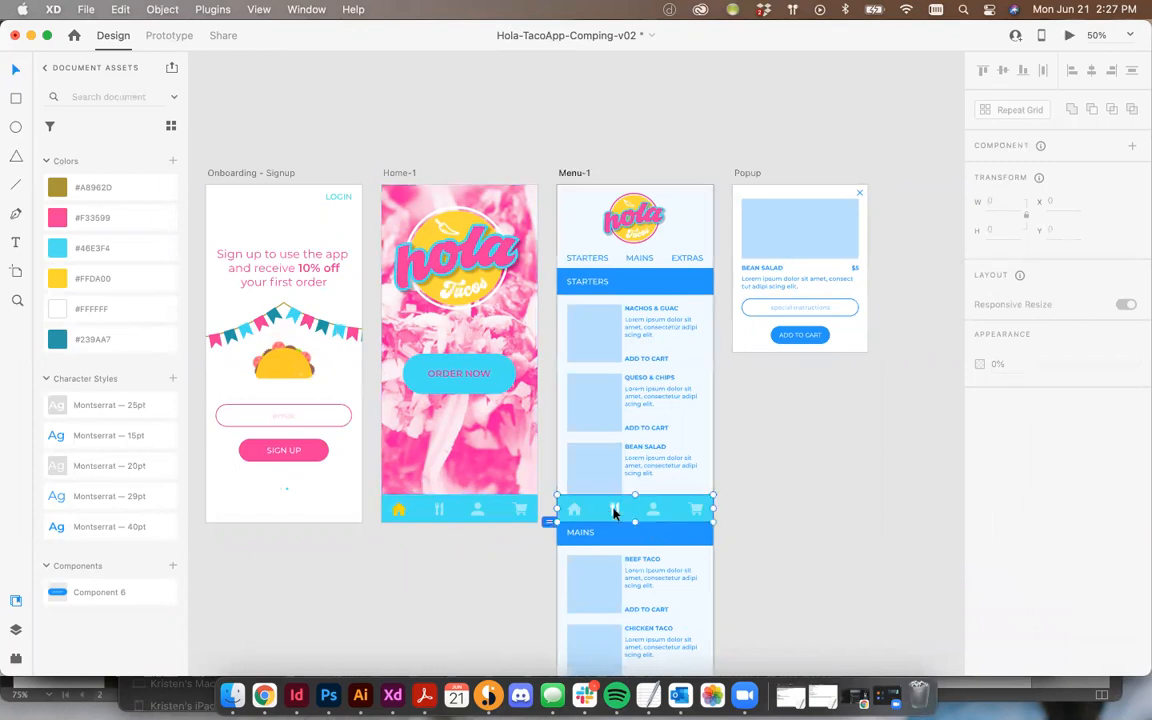
double_click(615, 509)
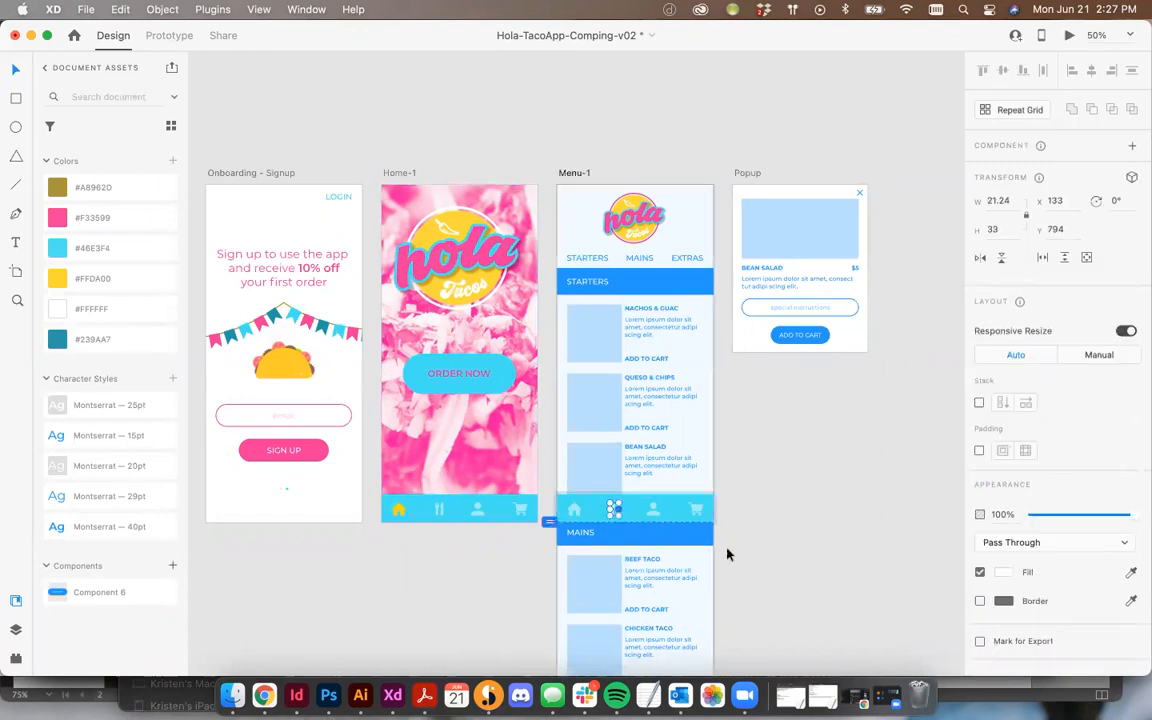
click(752, 500)
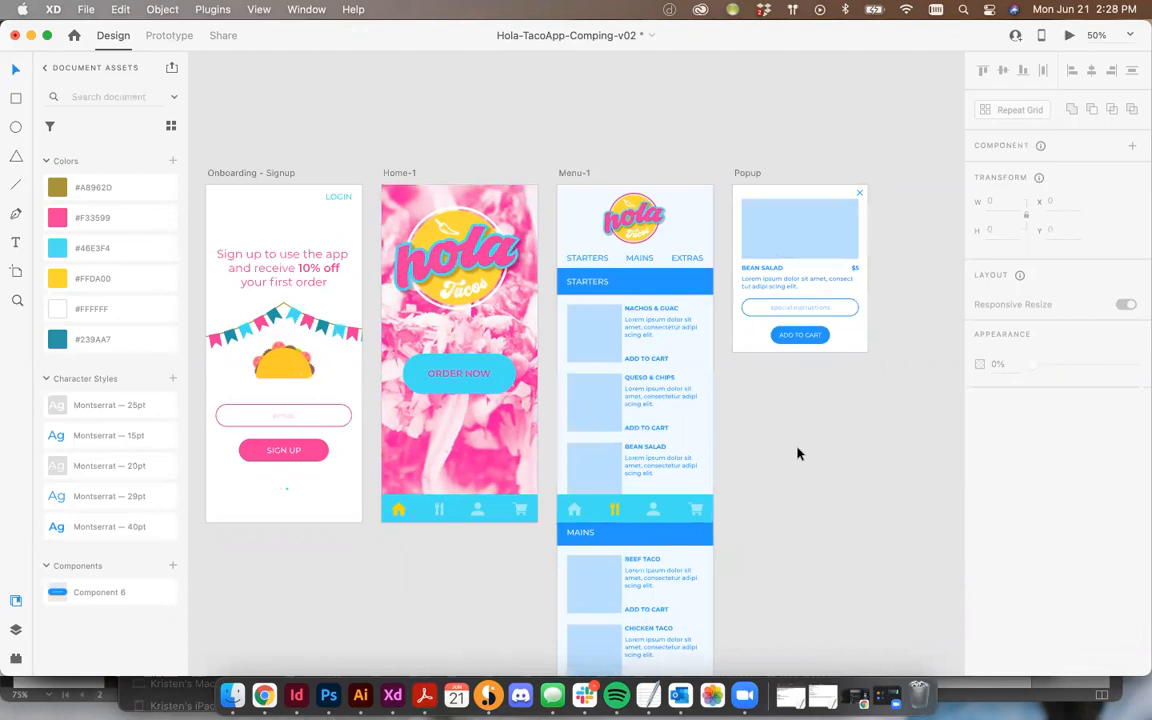
Step: Delete the empty artboard above the Onboarding - Welcome screen
scroll(805, 446, left, 5)
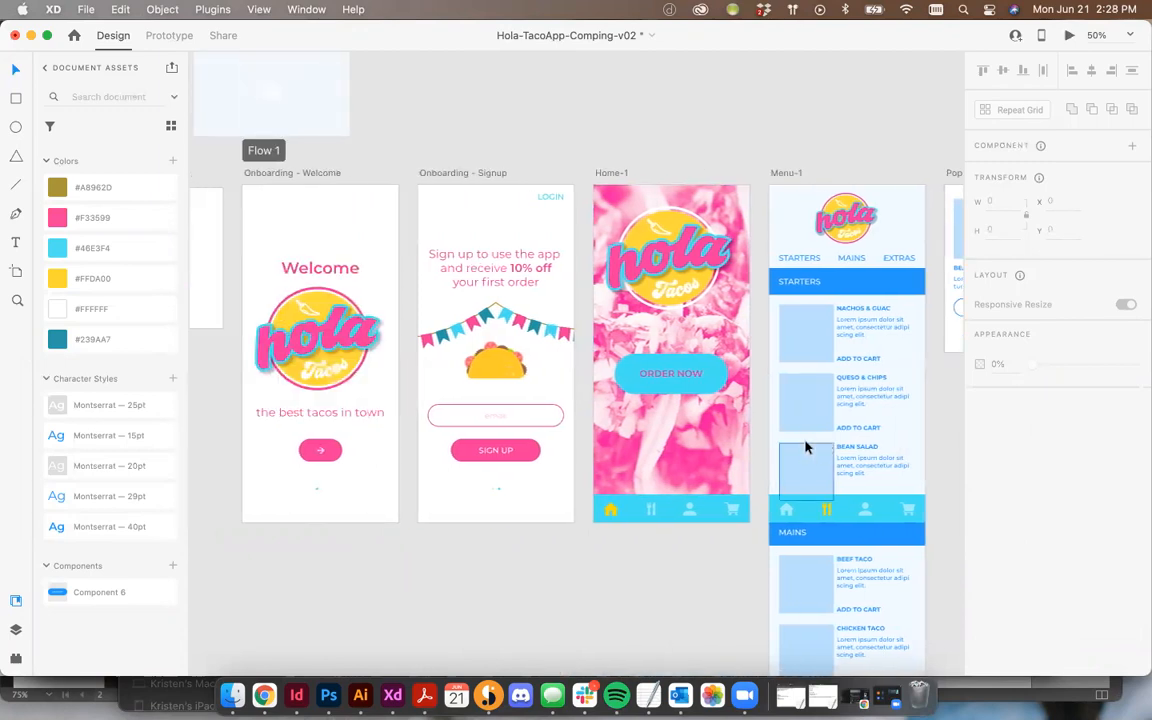
scroll(805, 442, left, 4)
click(452, 129)
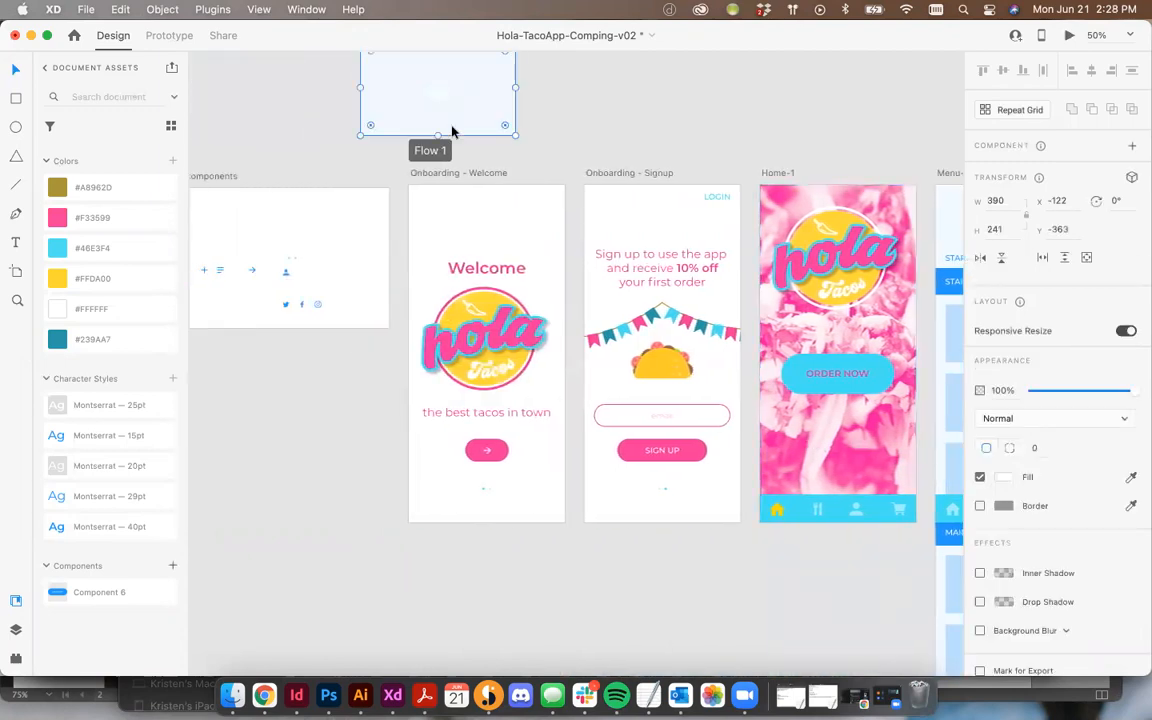
key(Delete)
scroll(489, 157, right, 3)
scroll(489, 157, right, 5)
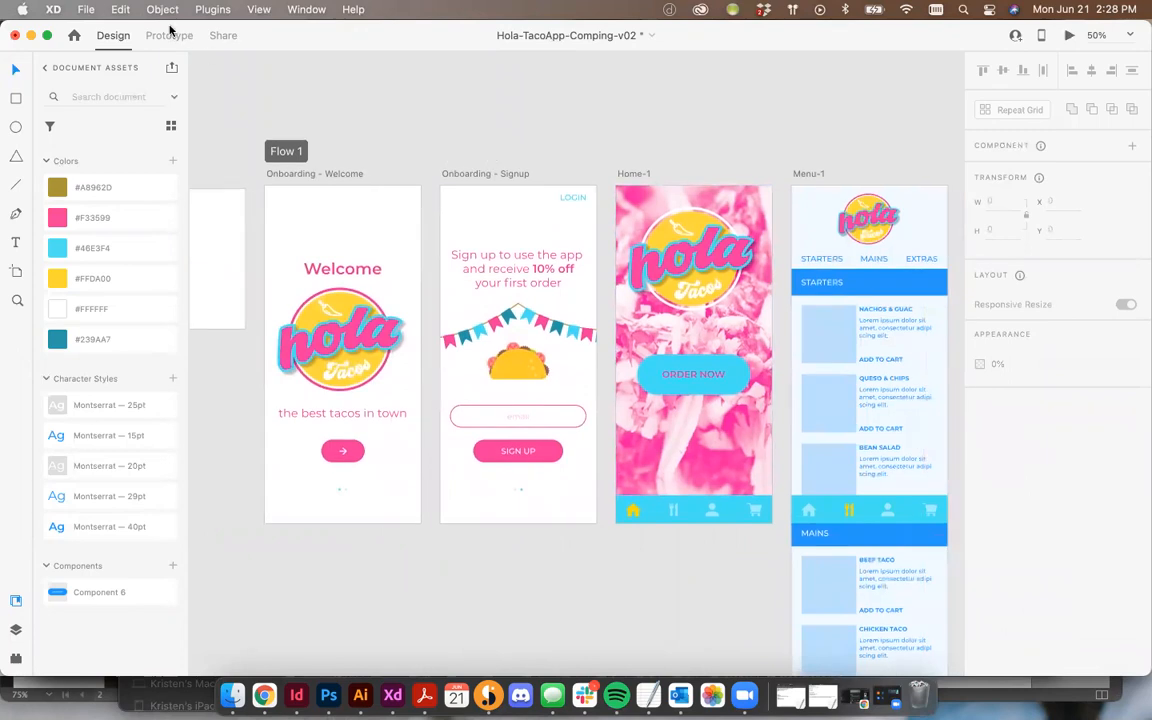
Step: Preview the prototype flow from the Welcome screen through Signup and Home to the Menu screen
click(166, 35)
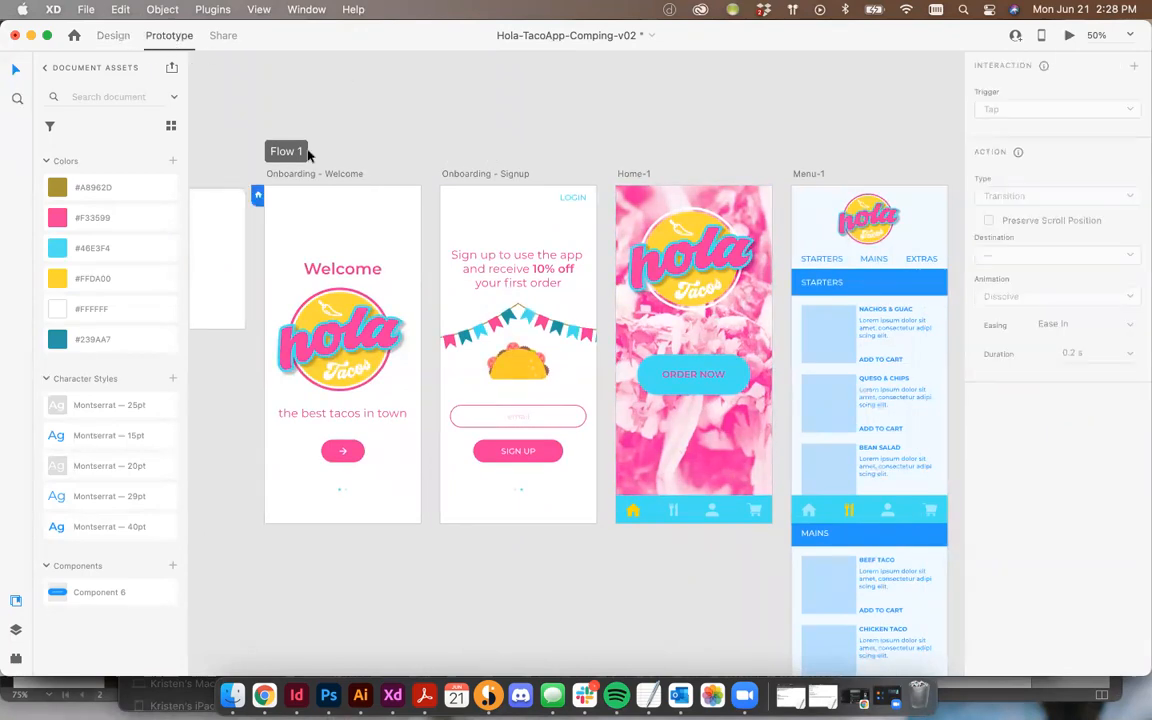
click(307, 197)
scroll(405, 387, down, 1)
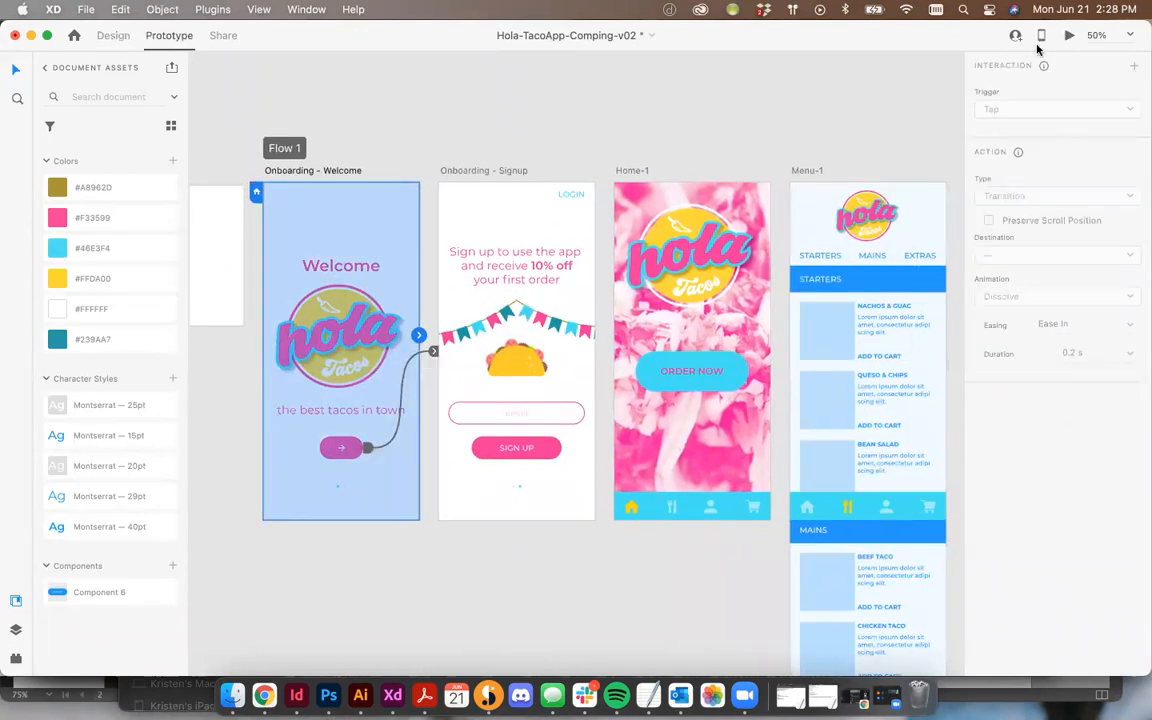
click(1068, 37)
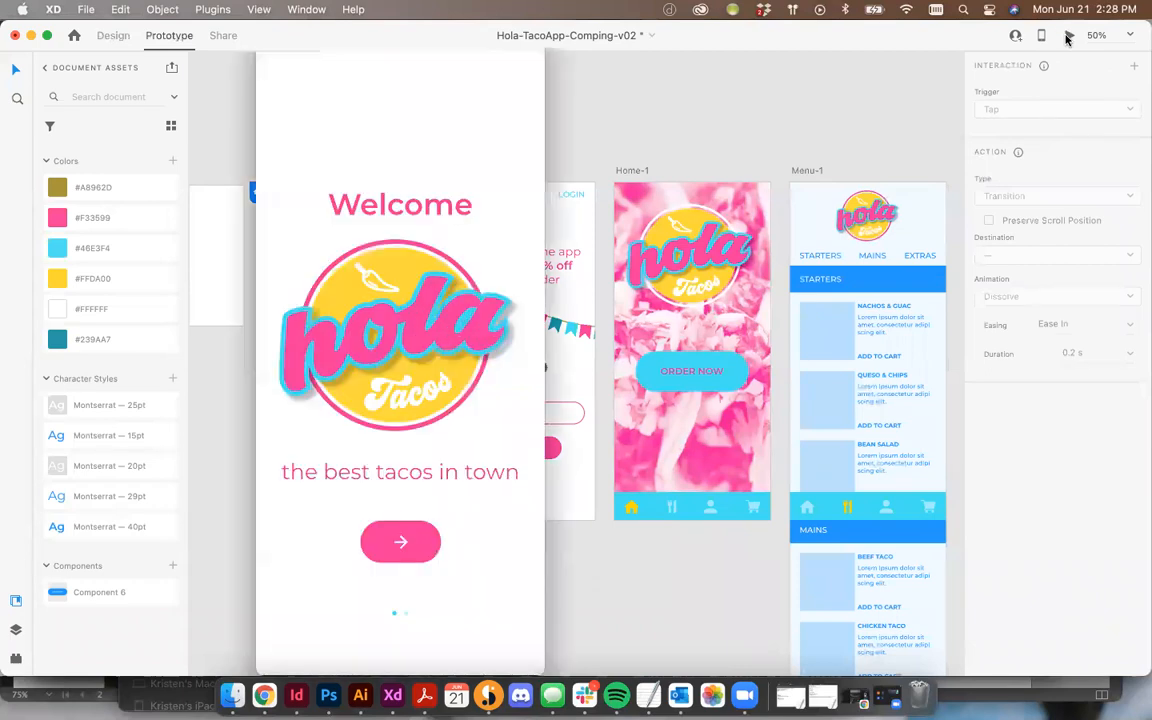
click(401, 548)
click(400, 542)
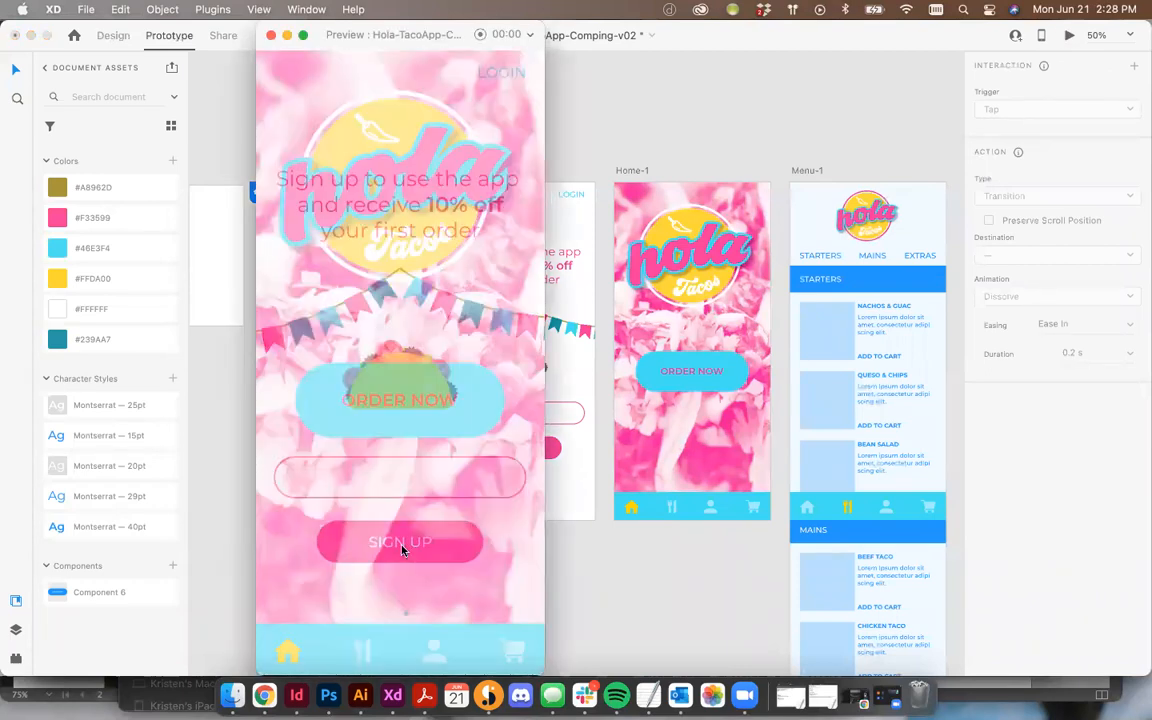
click(400, 425)
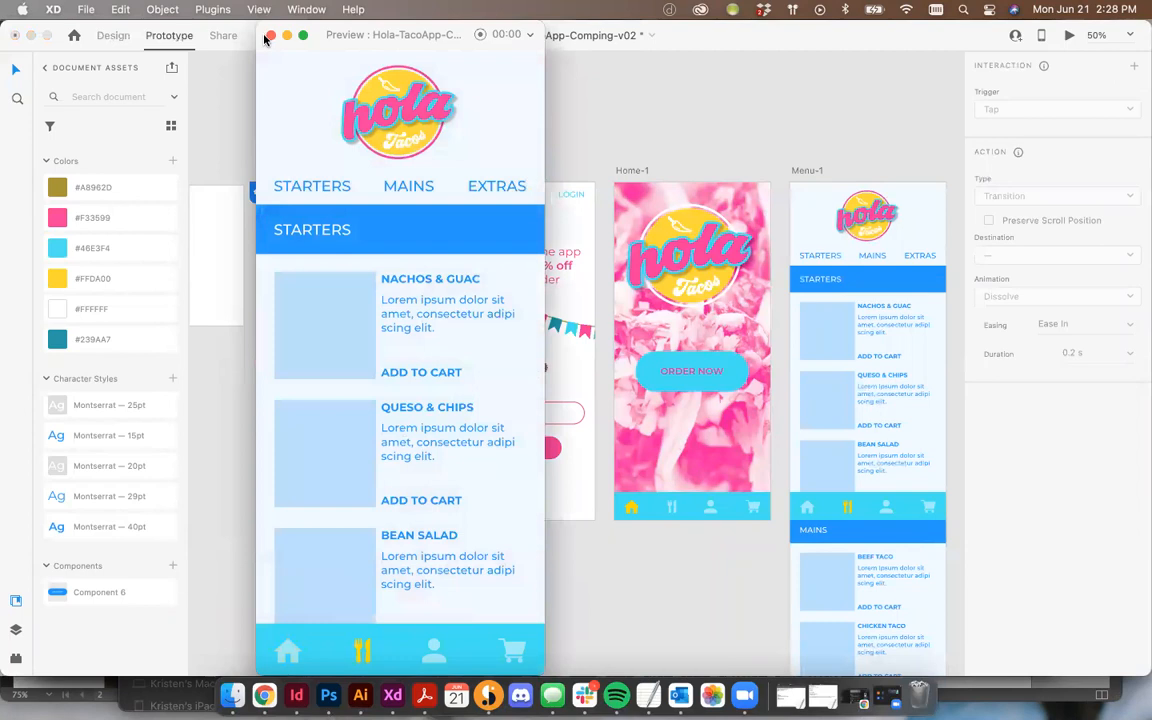
click(270, 36)
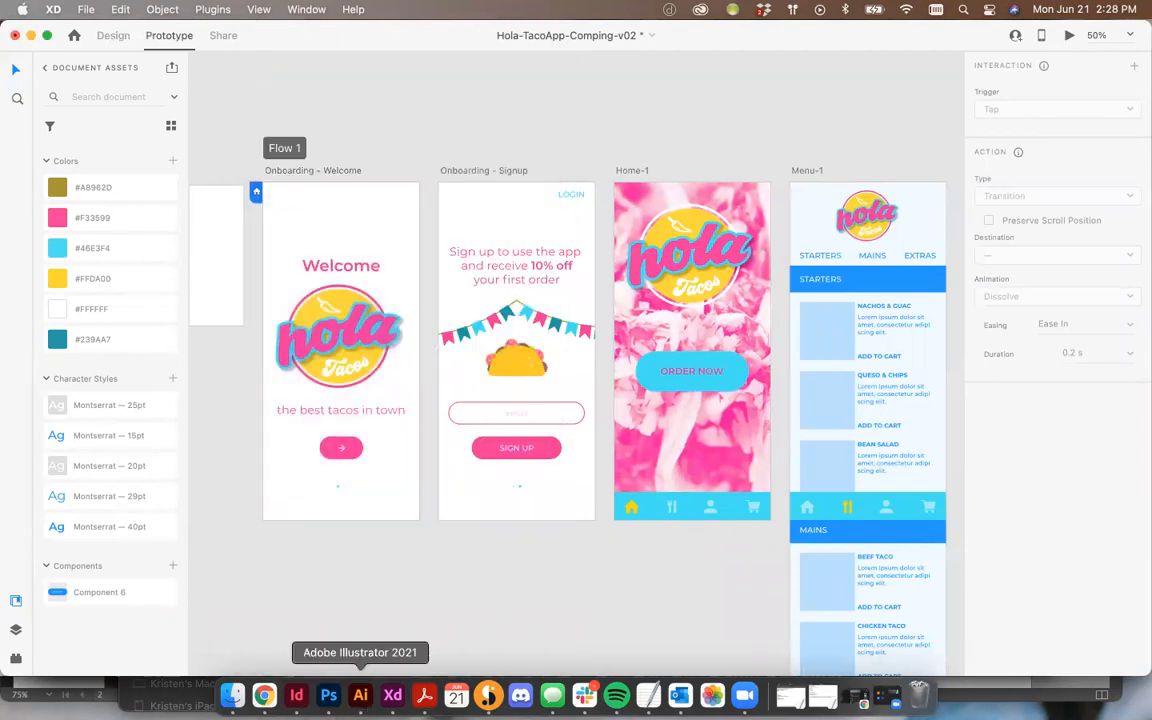
Step: Copy the first dot pattern from the Onboarding Background file in Illustrator and paste it into the XD design
click(360, 695)
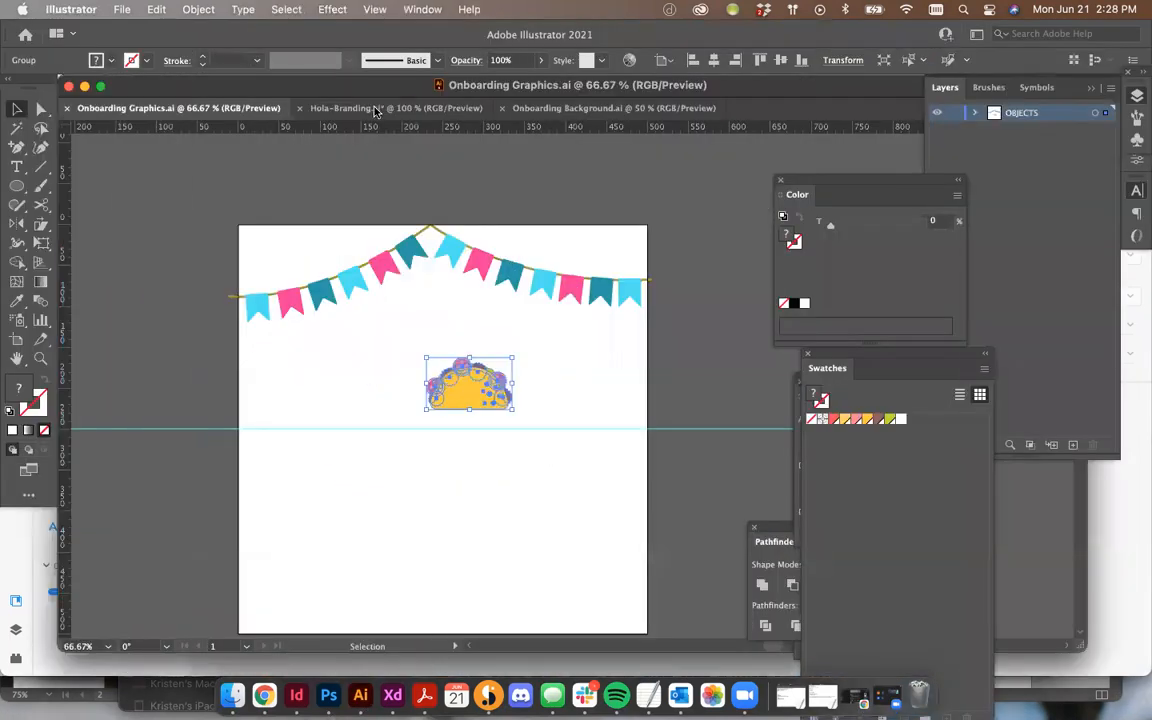
click(538, 110)
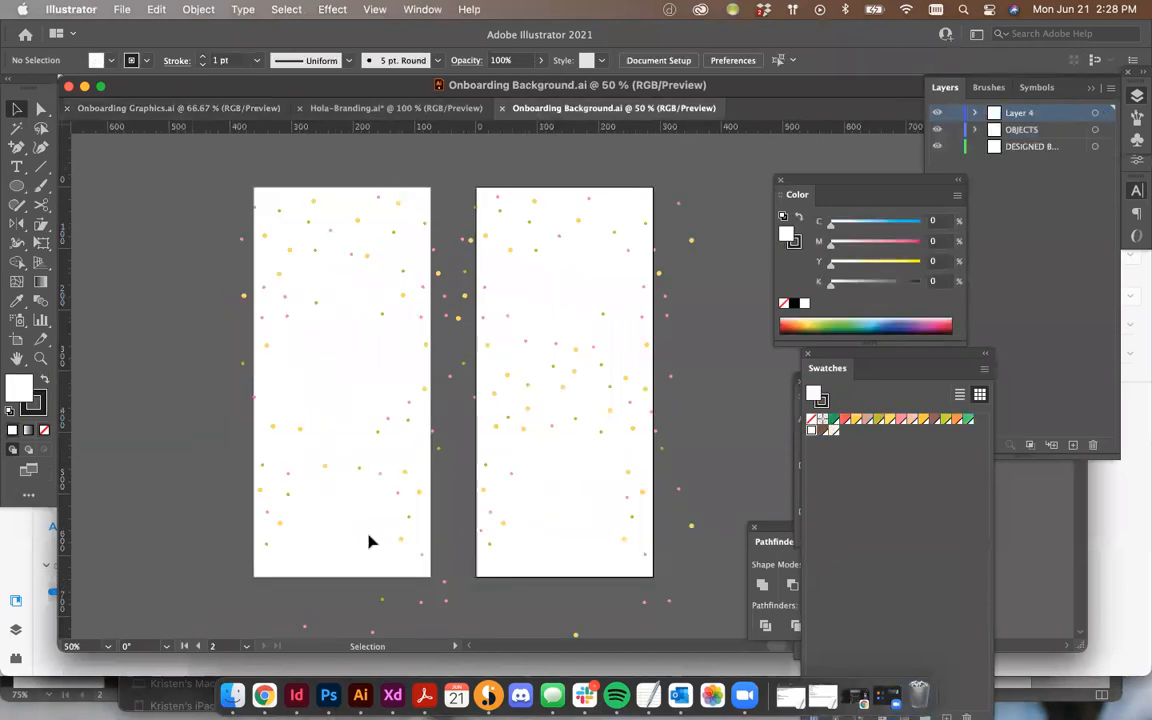
click(443, 601)
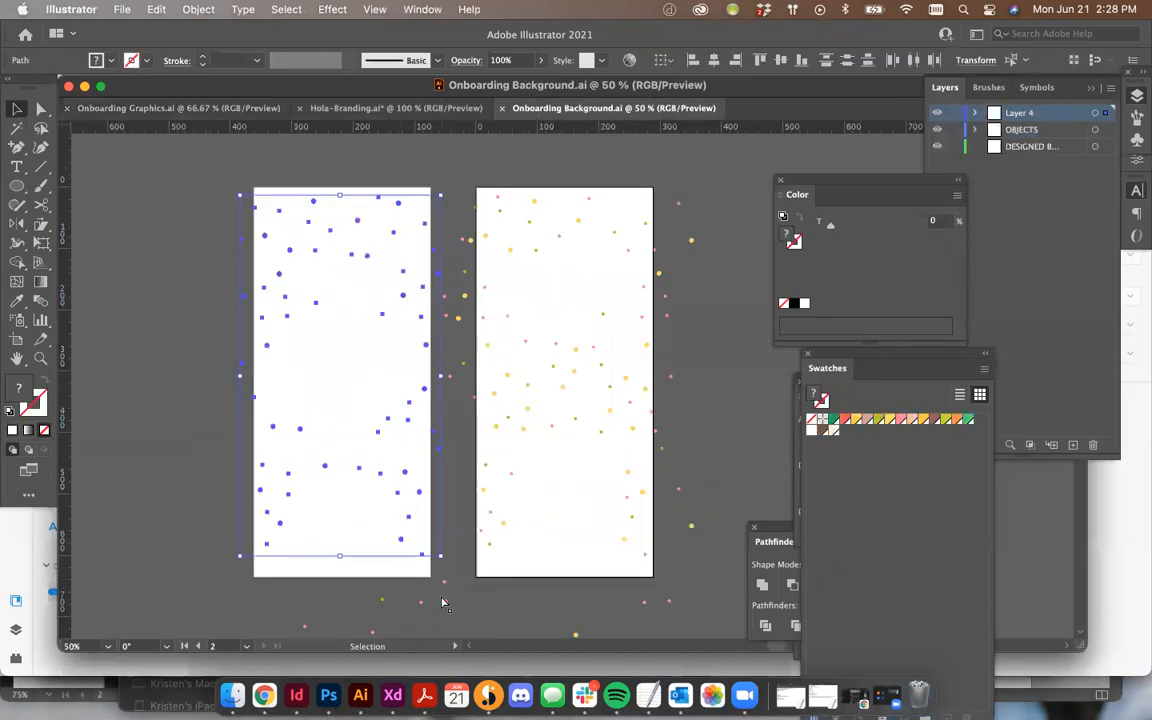
click(402, 700)
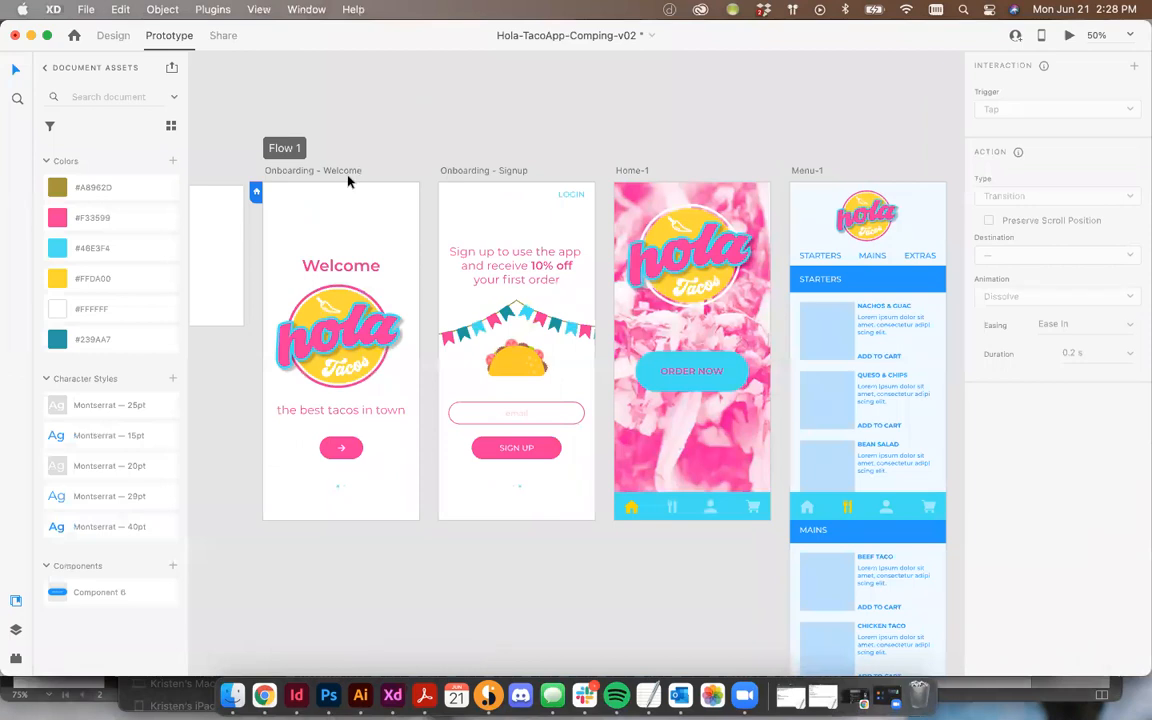
click(113, 35)
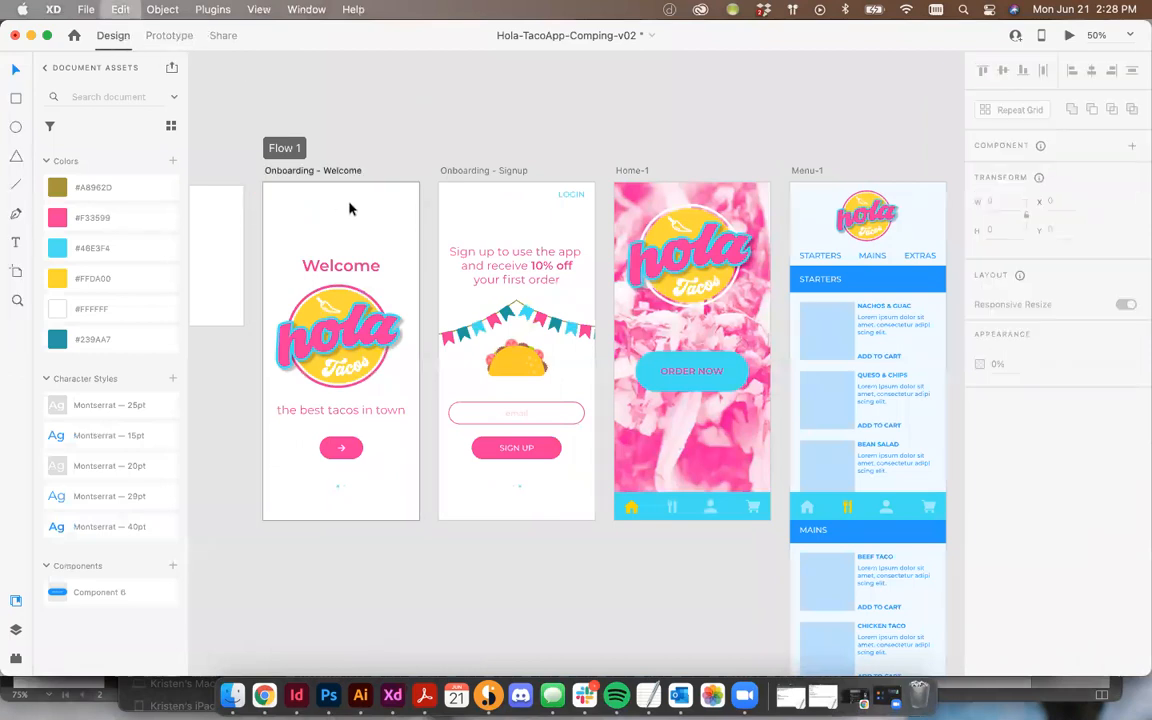
key(super+v)
Step: Resize the pasted dot pattern to cover the Onboarding - Welcome screen
drag(274, 233, 250, 204)
drag(405, 469, 431, 512)
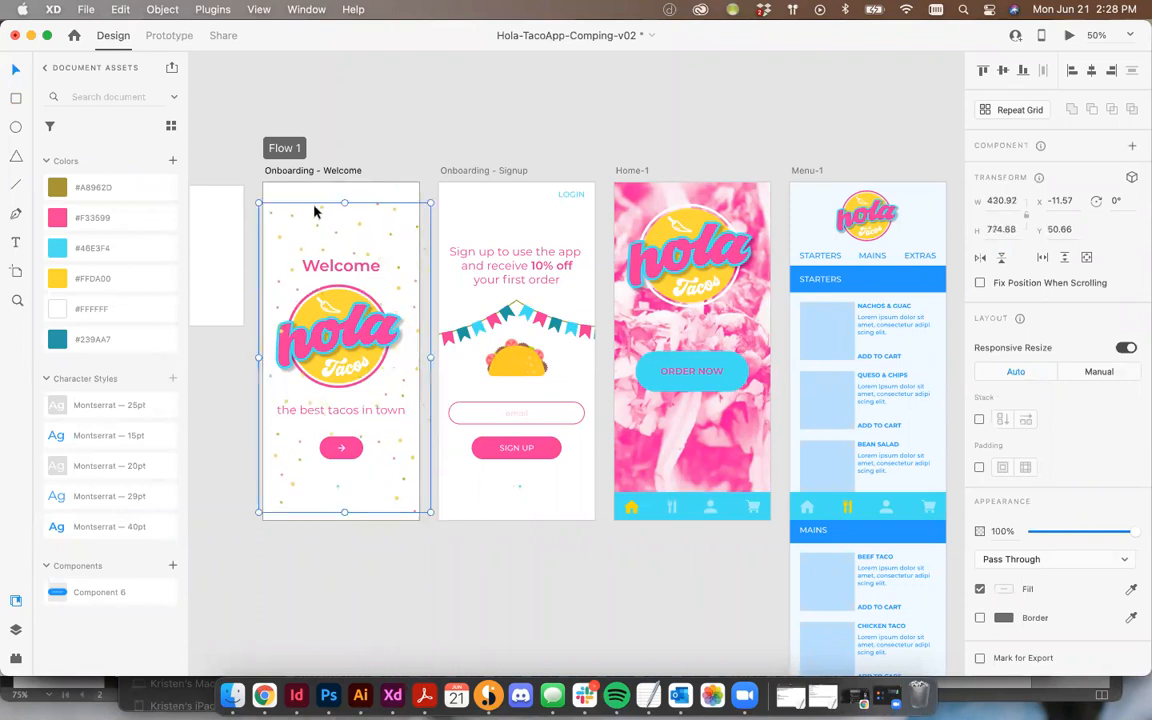
mouse_move(322, 211)
mouse_down()
mouse_move(319, 193)
mouse_move(320, 203)
mouse_up()
click(316, 135)
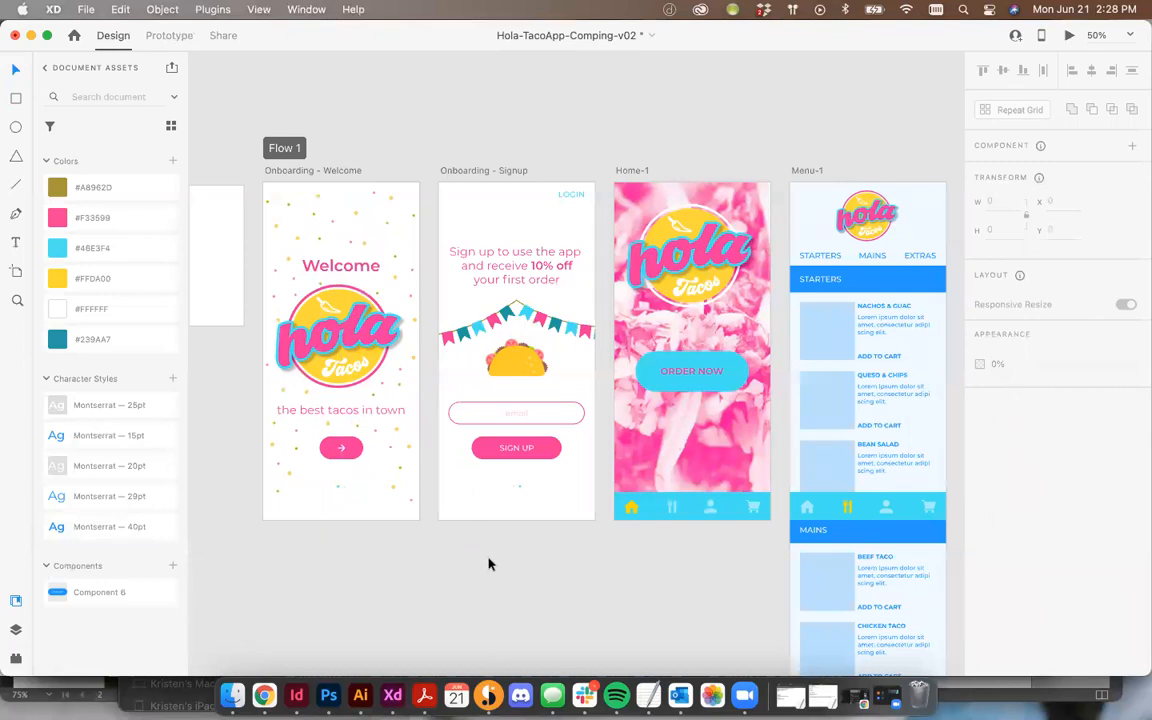
Step: Copy the second dot pattern from Illustrator and paste it onto the Onboarding - Signup screen
click(360, 695)
drag(610, 520, 710, 579)
key(super+c)
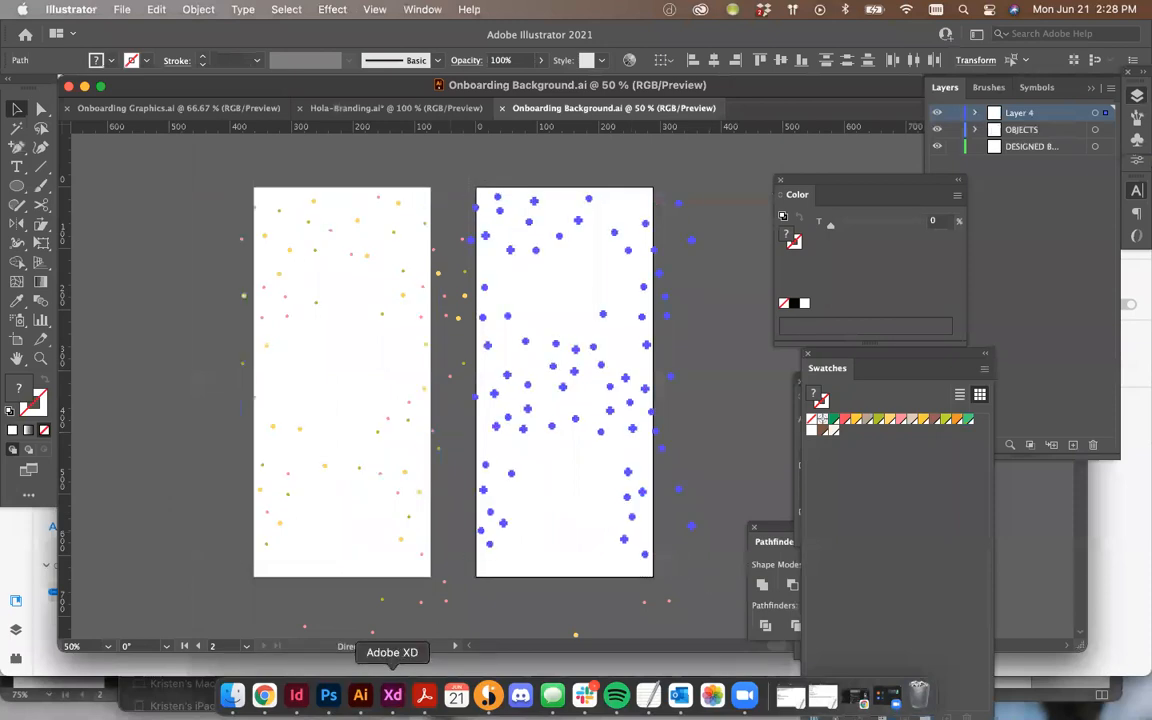
click(392, 697)
key(super+v)
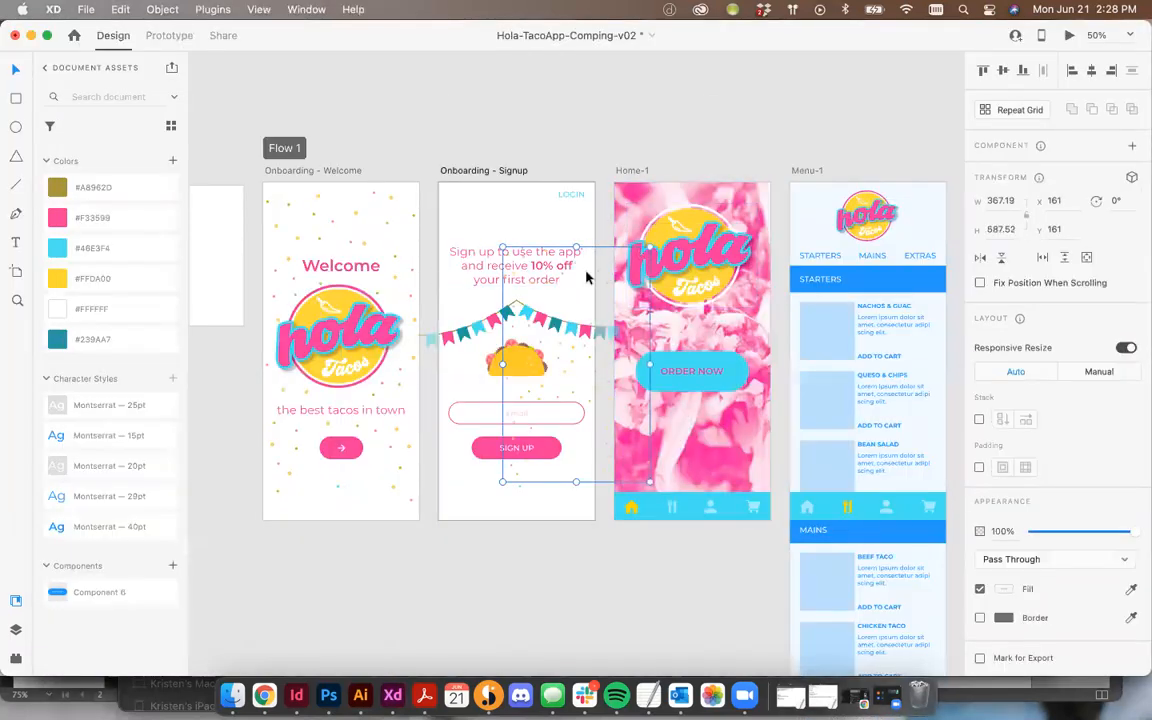
Step: Move the second dot pattern to the Signup screen's top edge and enlarge it to cover the screen
drag(527, 206, 582, 248)
key(super+z)
click(460, 254)
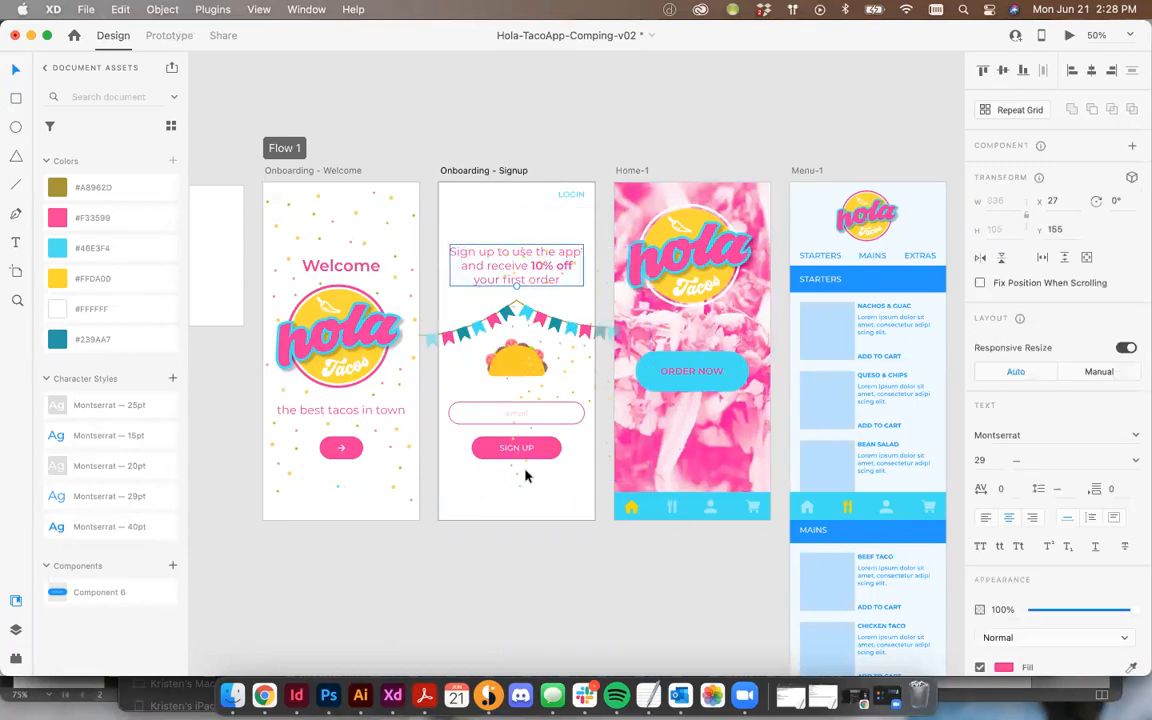
click(516, 480)
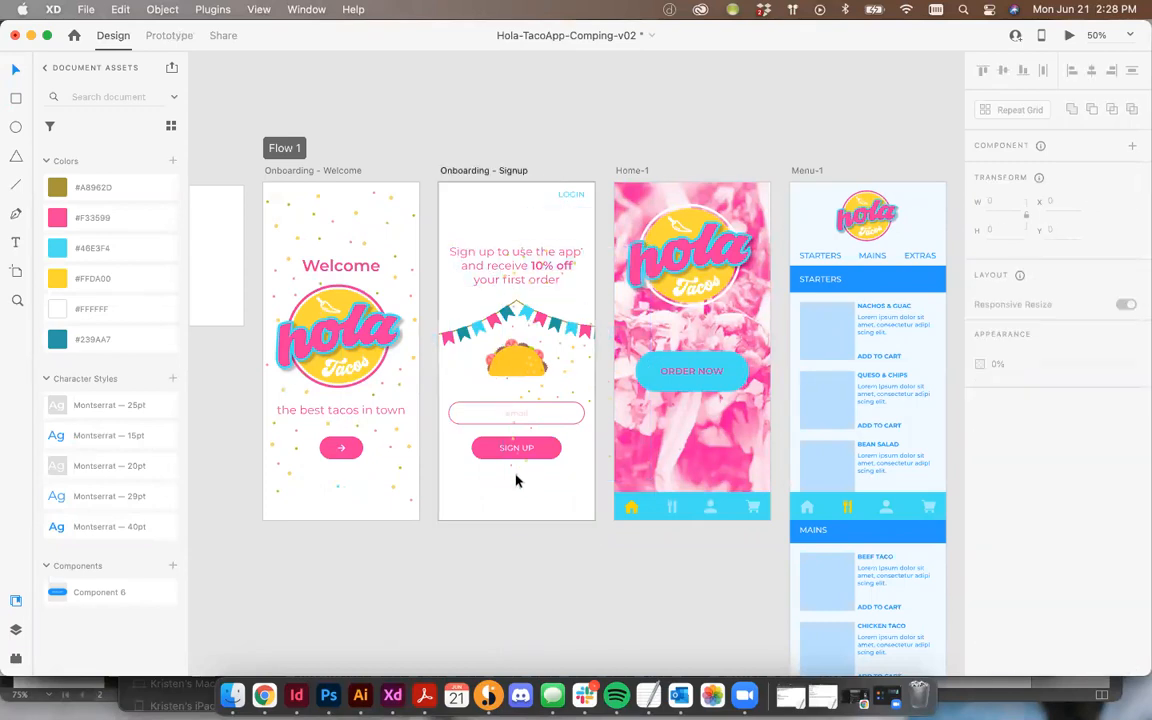
click(575, 347)
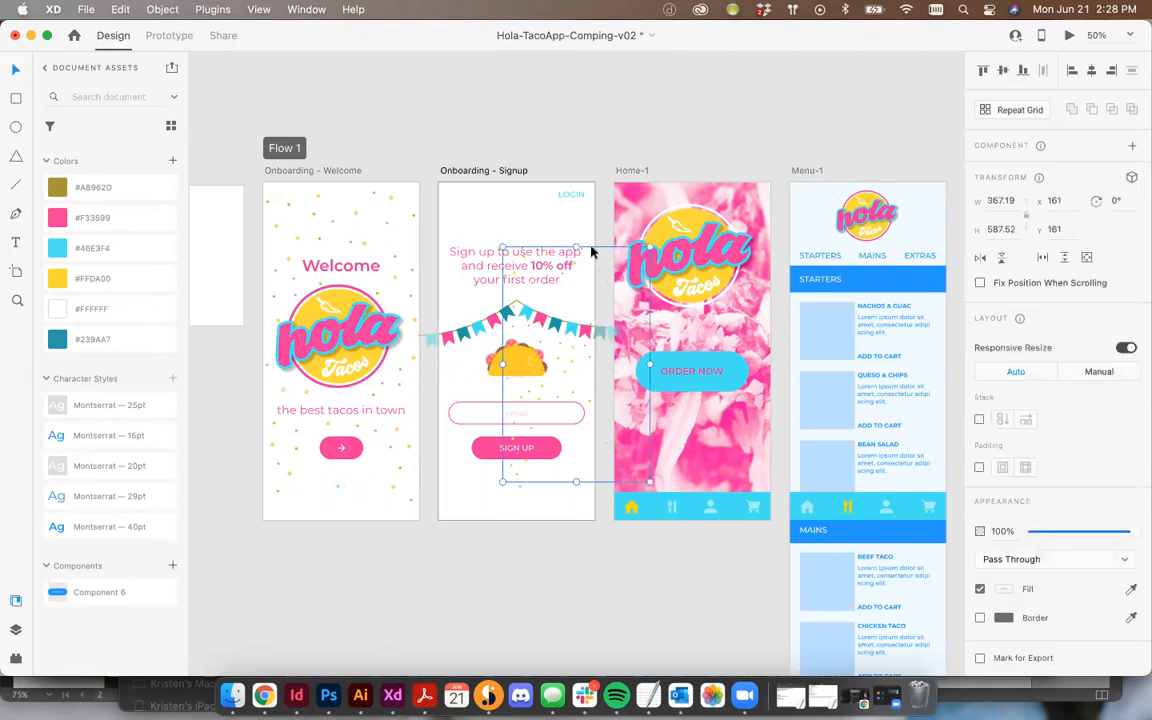
click(528, 242)
click(581, 353)
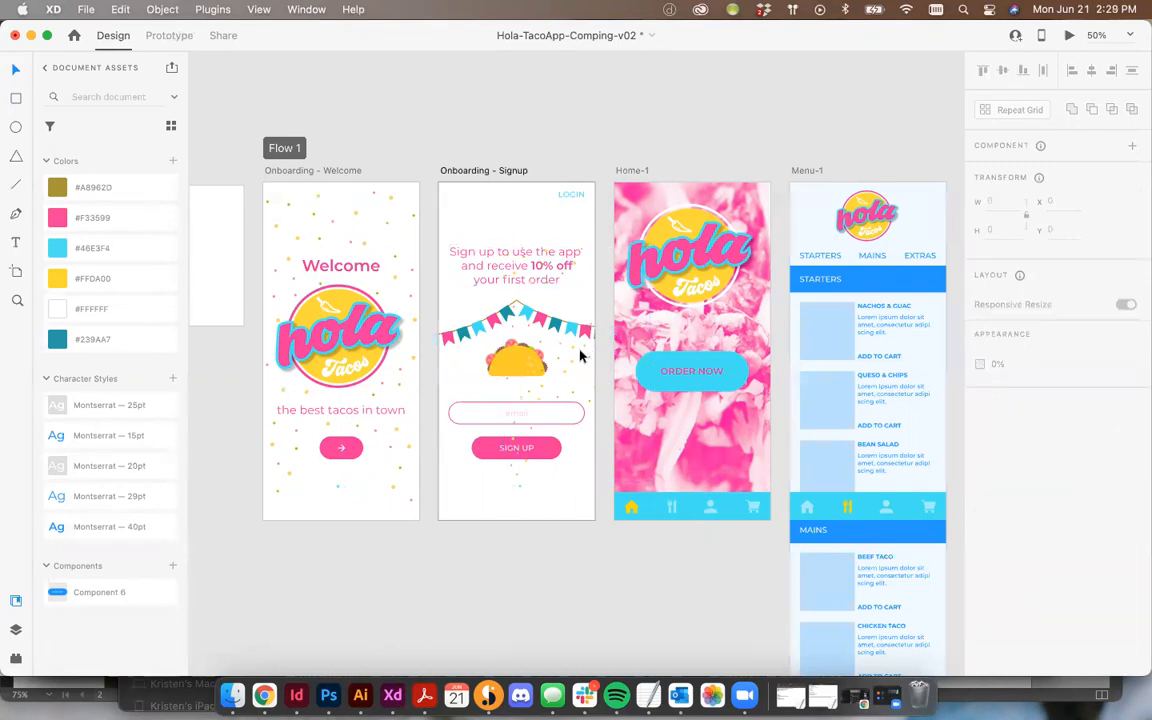
click(572, 353)
drag(568, 353, 505, 286)
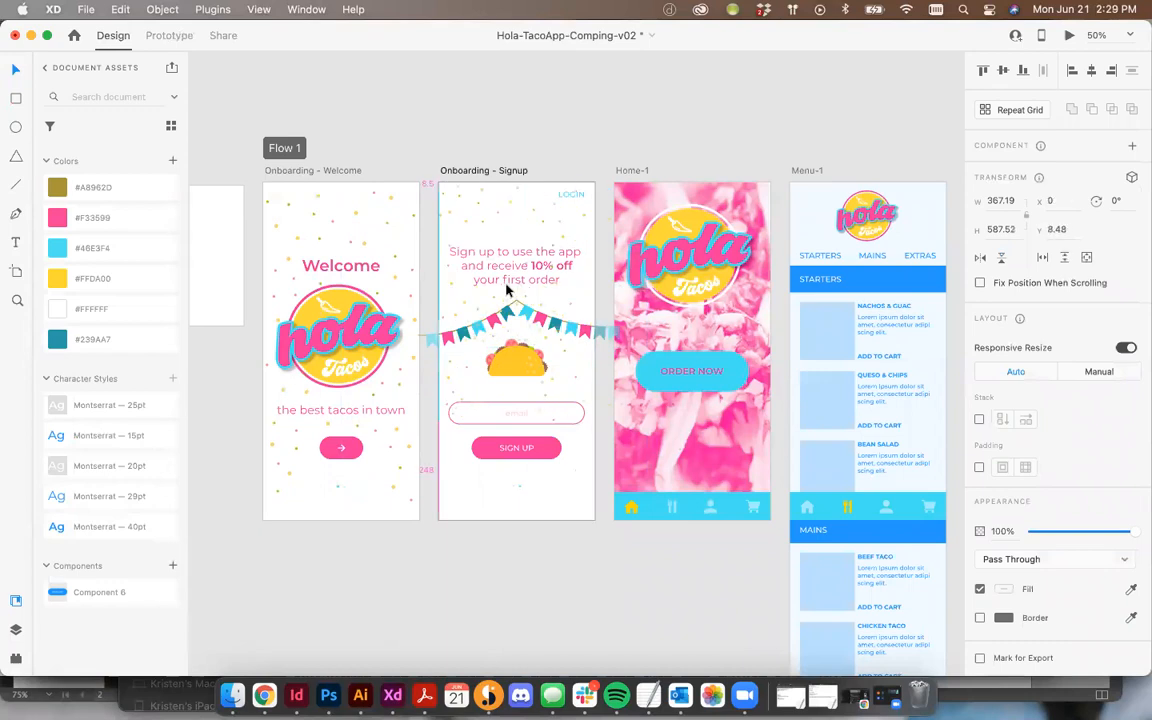
drag(600, 437, 648, 512)
drag(520, 210, 524, 215)
click(553, 141)
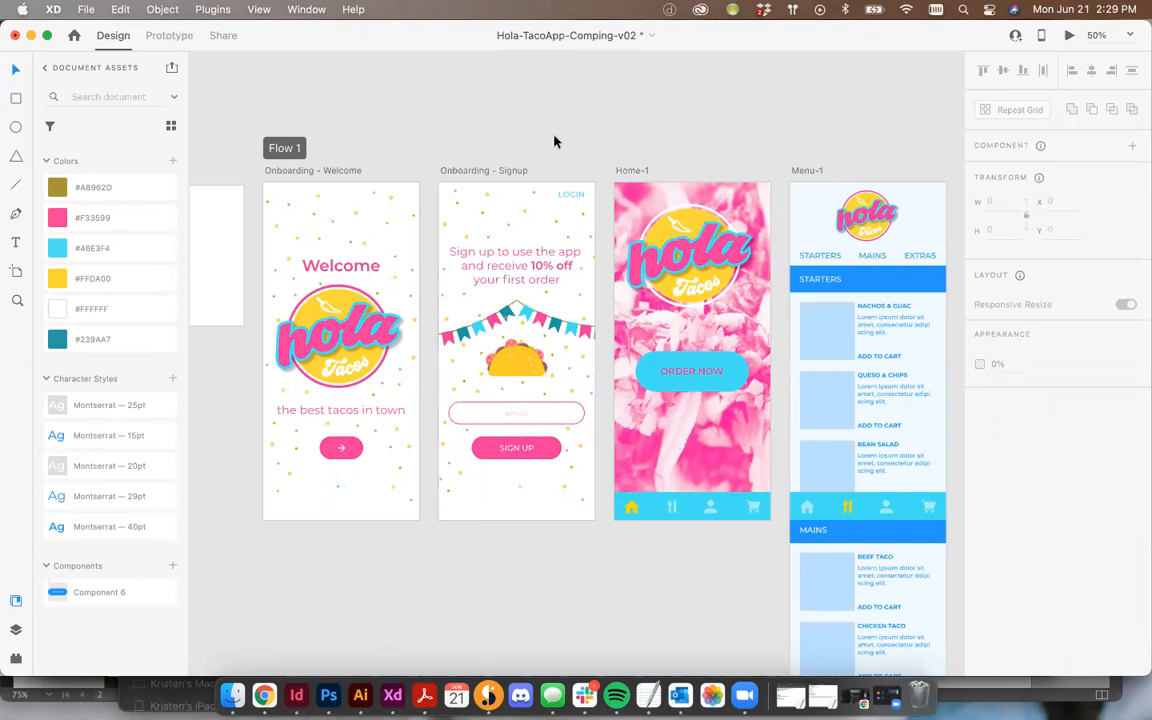
scroll(790, 65, down, 1)
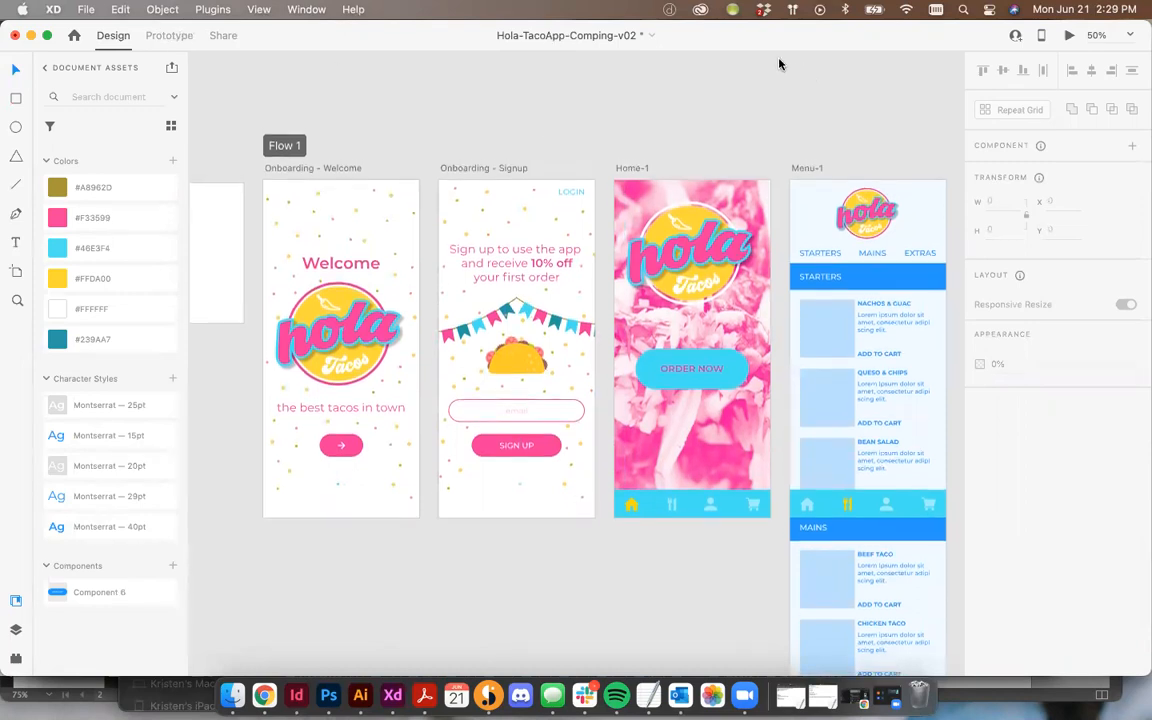